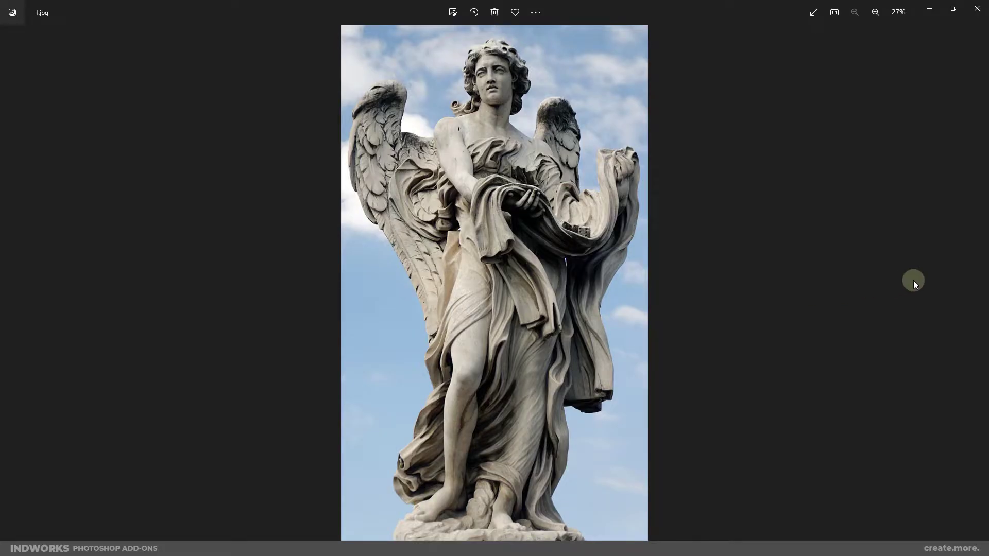
Step: Page through the dancer, motocross and astronaut before-and-after vaporwave examples in Photos
click(977, 288)
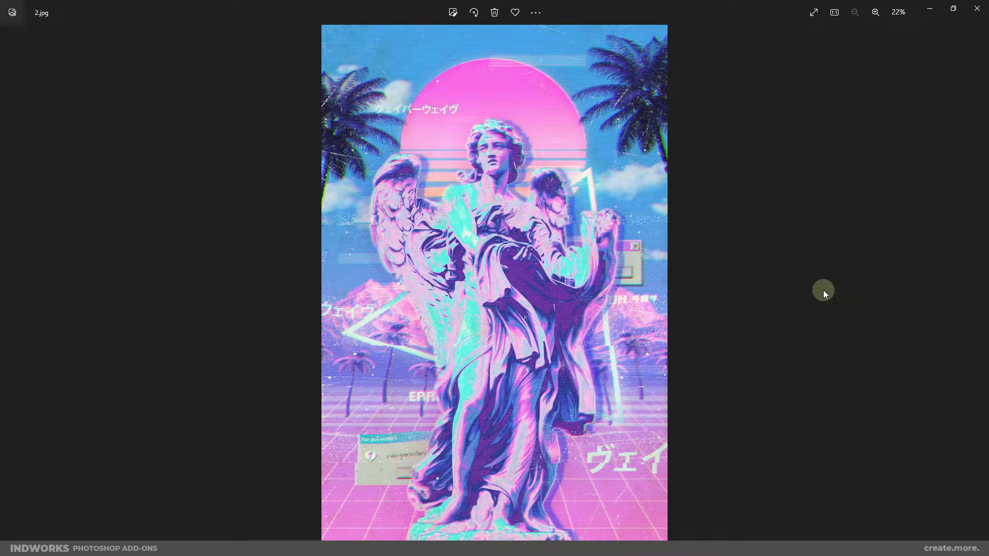
click(979, 290)
click(979, 289)
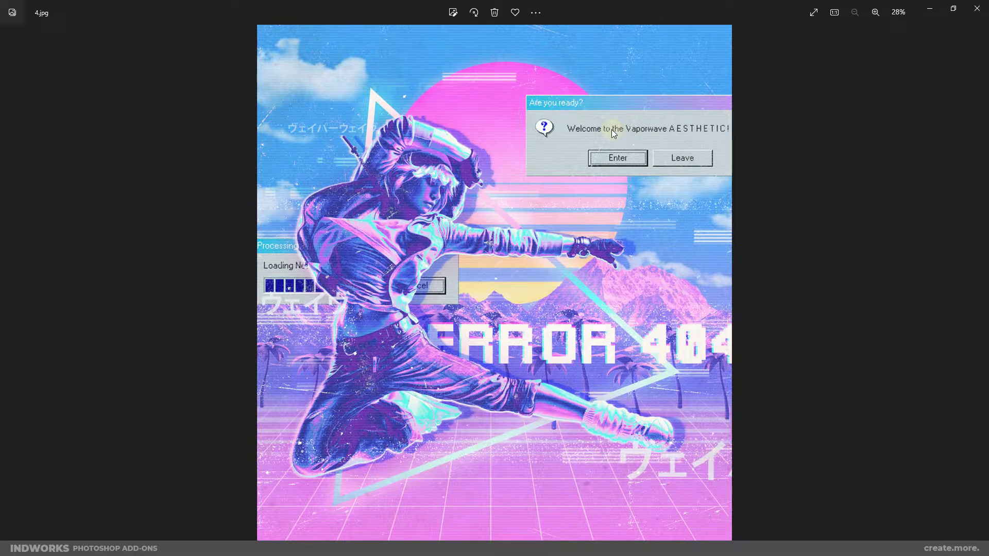
click(974, 286)
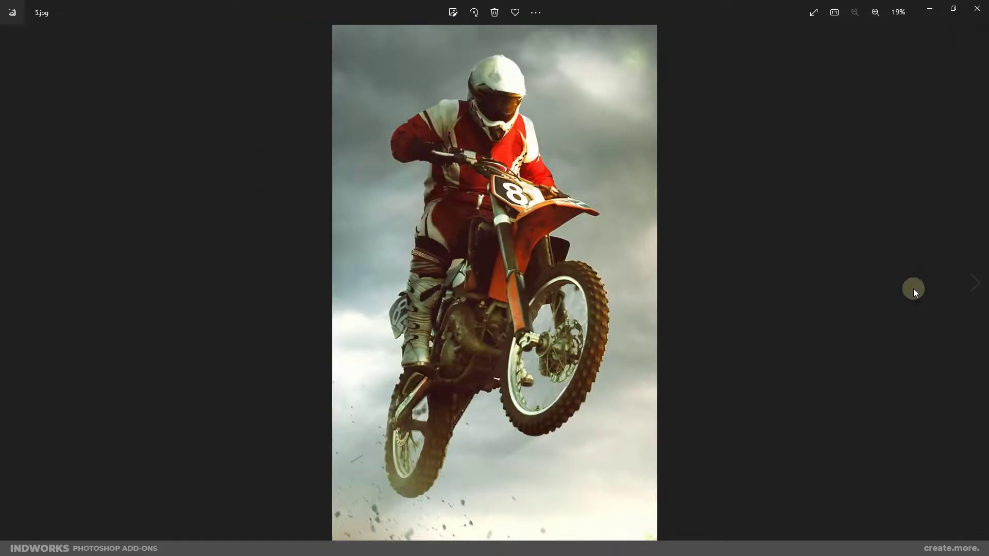
click(976, 282)
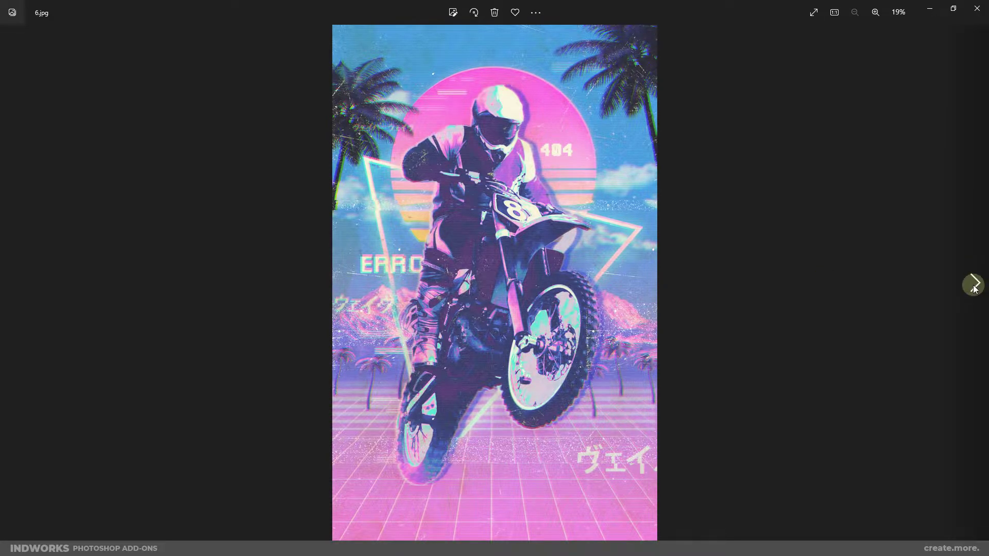
click(974, 286)
click(975, 286)
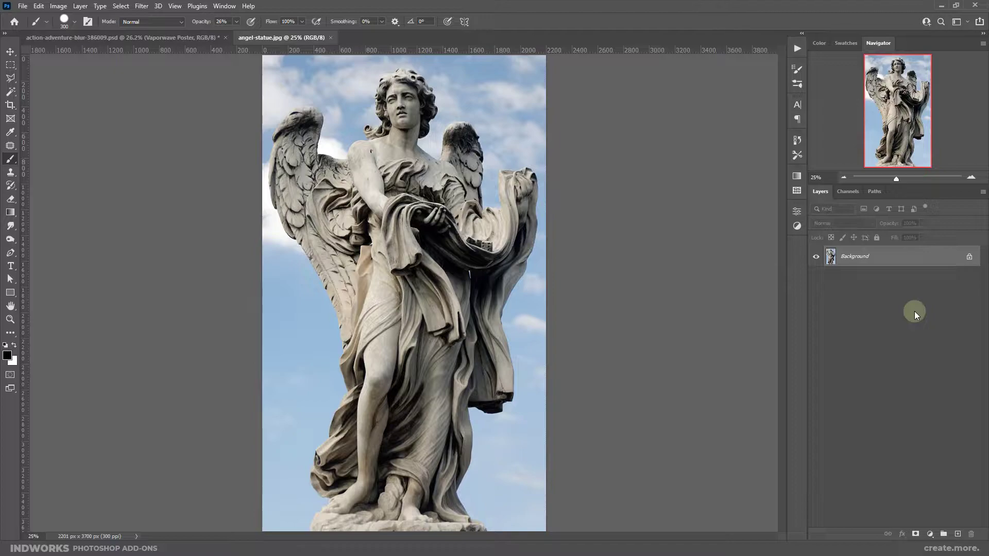
Step: Load the Vaporwave .atn actions, Vaporwave Brushes.abr and Vaporwave Patterns.pat from 'install files inside'
click(23, 5)
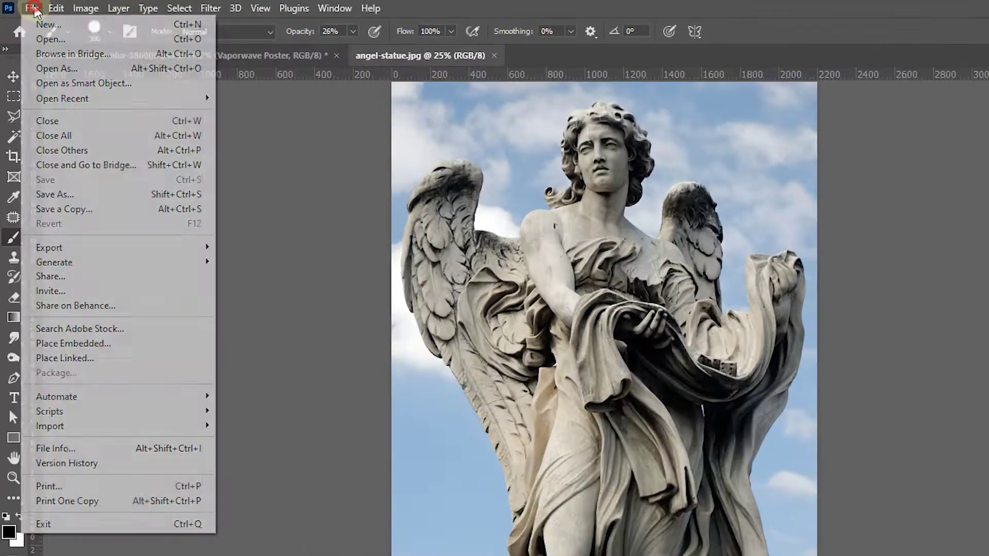
click(47, 36)
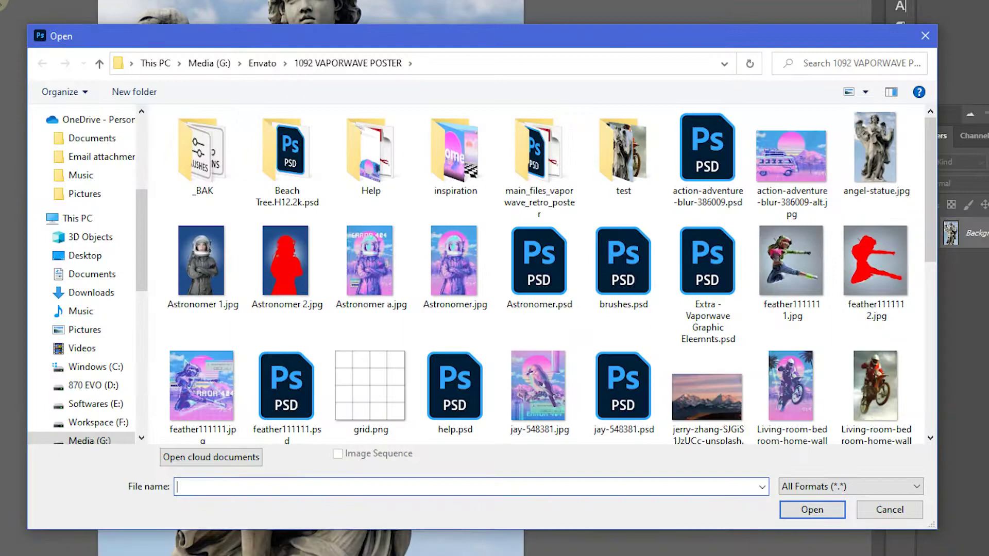
double_click(534, 170)
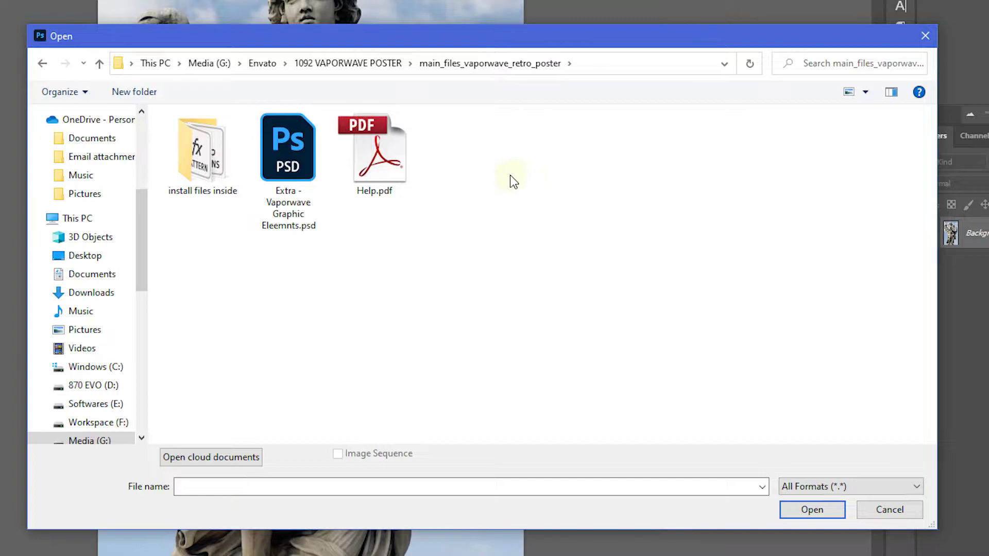
double_click(202, 169)
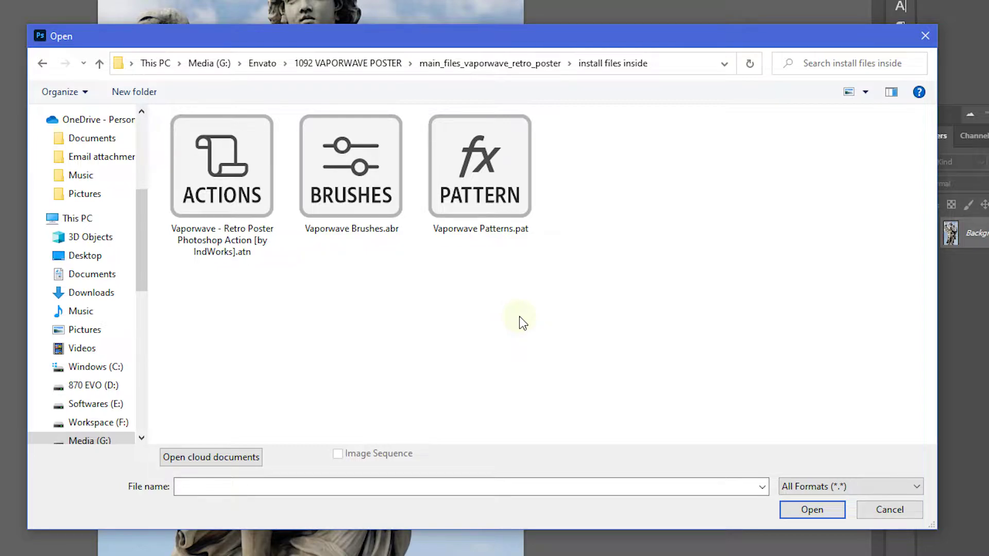
click(218, 235)
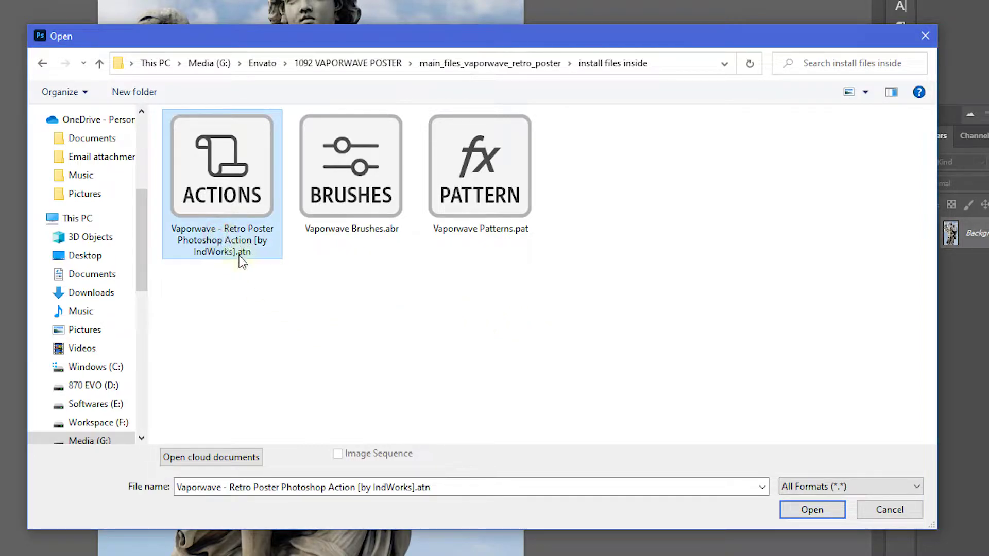
click(347, 210)
click(492, 232)
drag(802, 170, 191, 252)
click(811, 516)
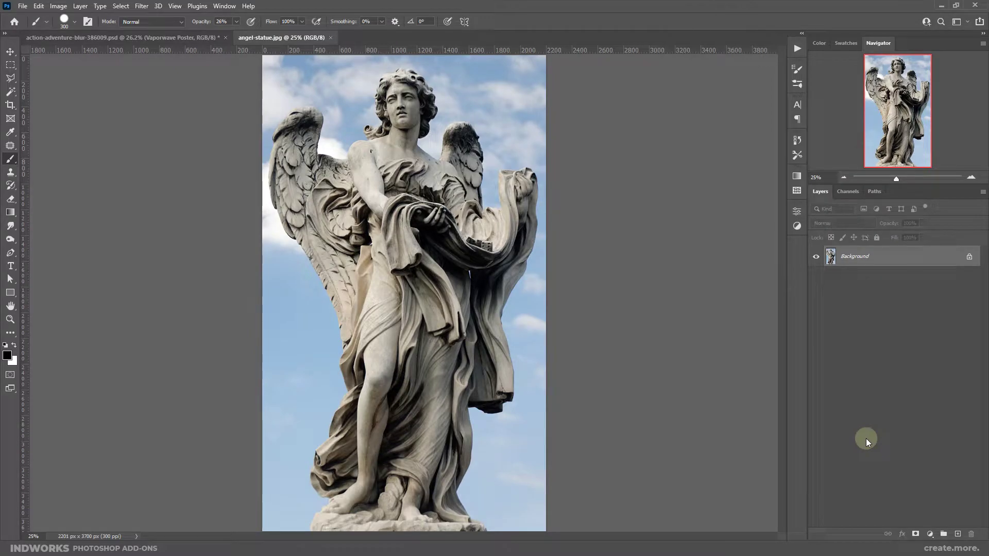
click(223, 6)
click(242, 77)
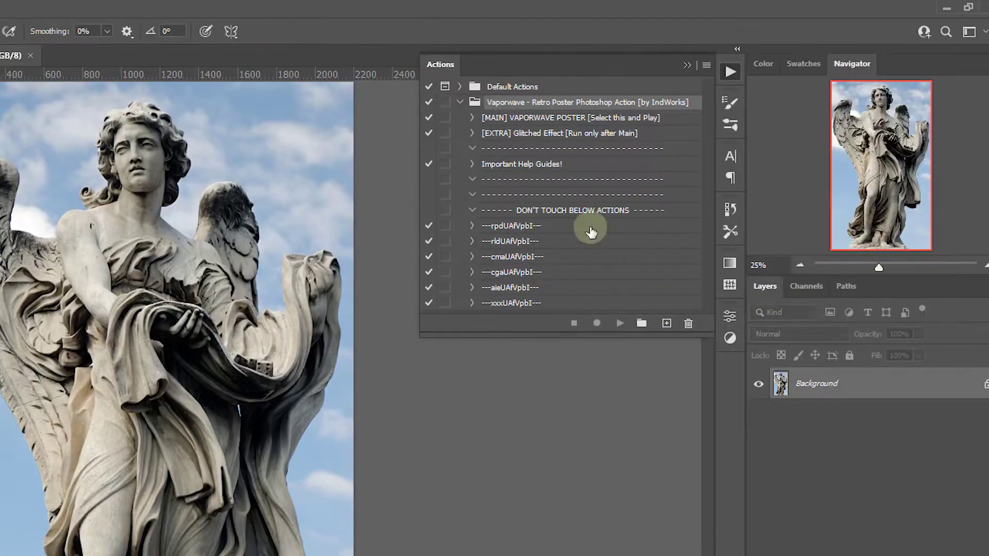
drag(571, 336, 563, 423)
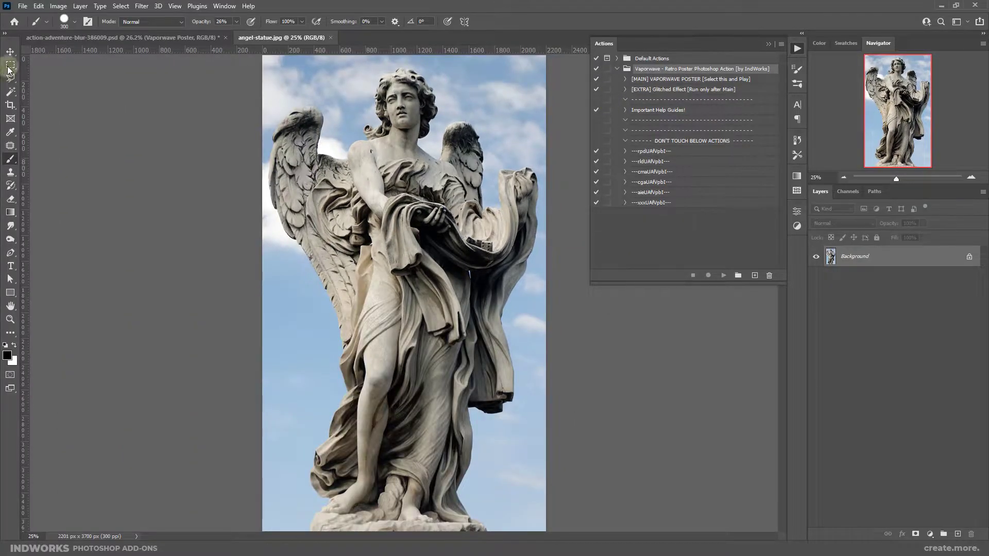
click(11, 65)
click(12, 161)
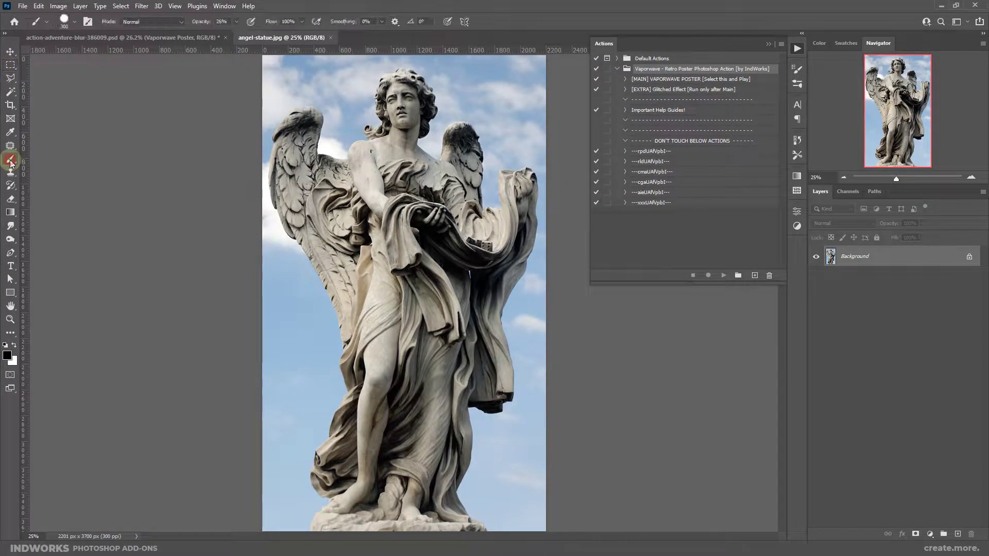
click(75, 23)
scroll(310, 224, down, 1)
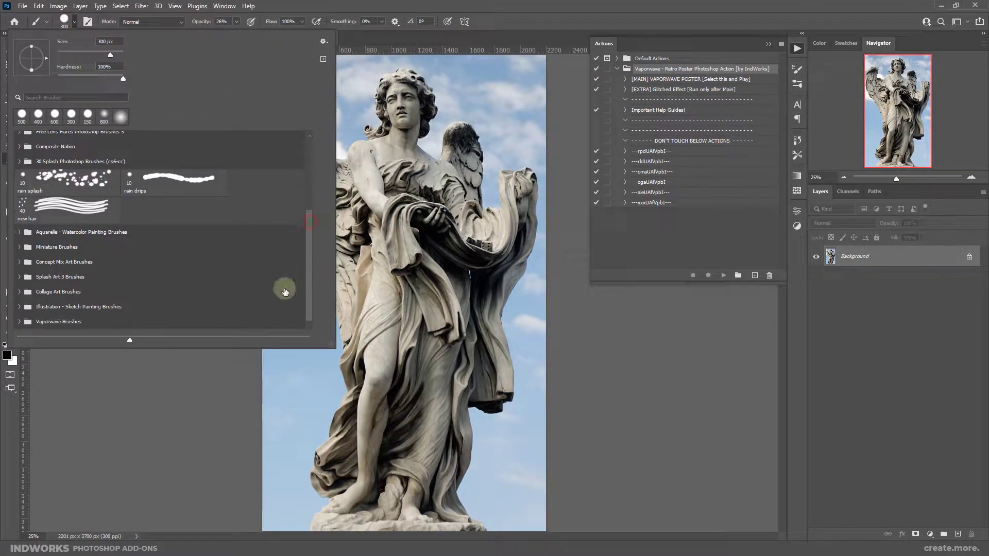
click(22, 320)
scroll(136, 282, down, 3)
scroll(145, 275, down, 5)
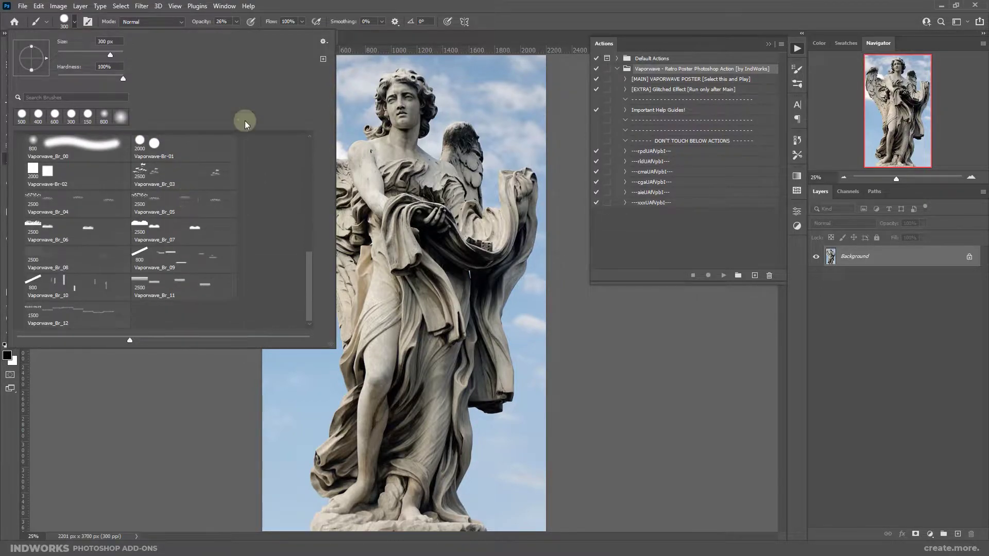
click(224, 9)
click(224, 9)
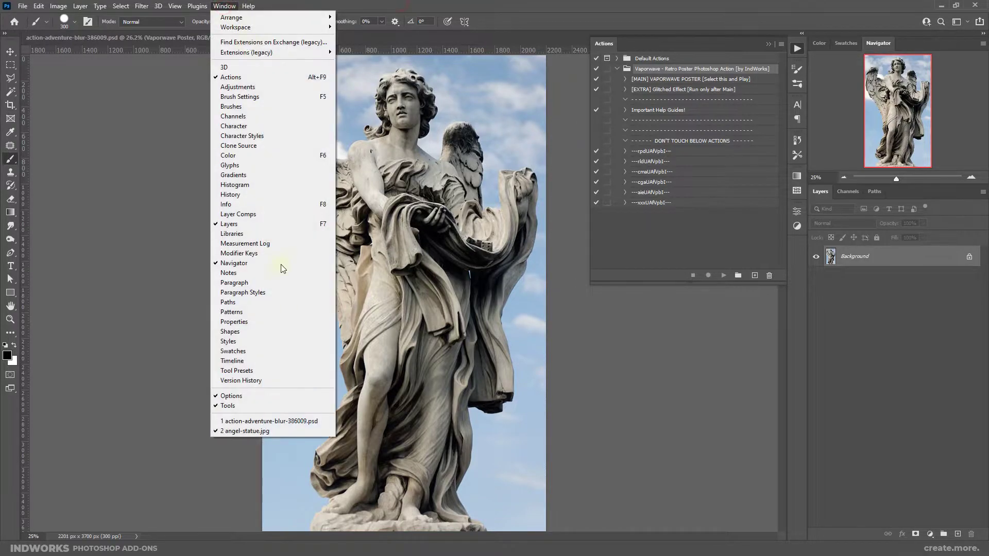
click(232, 312)
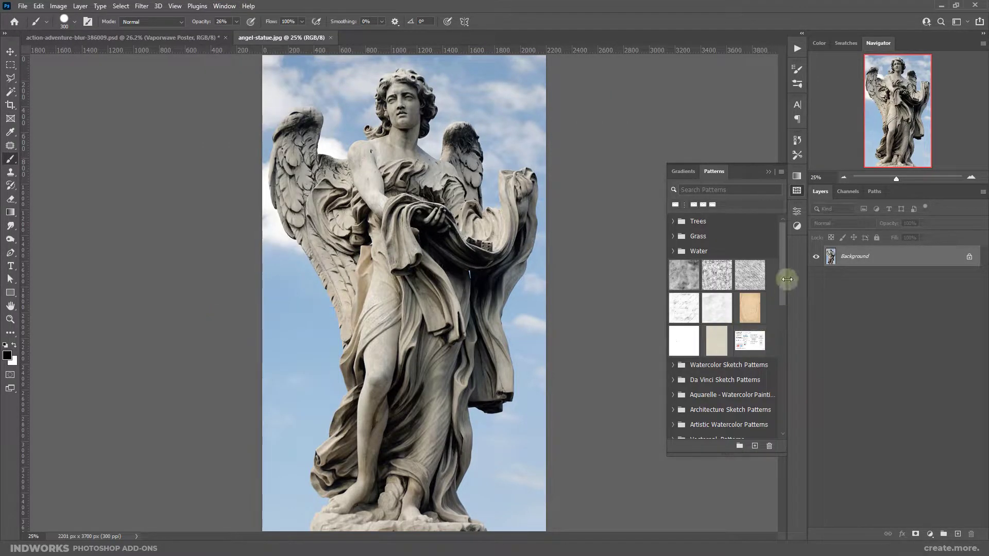
drag(782, 280, 782, 436)
click(699, 435)
click(673, 432)
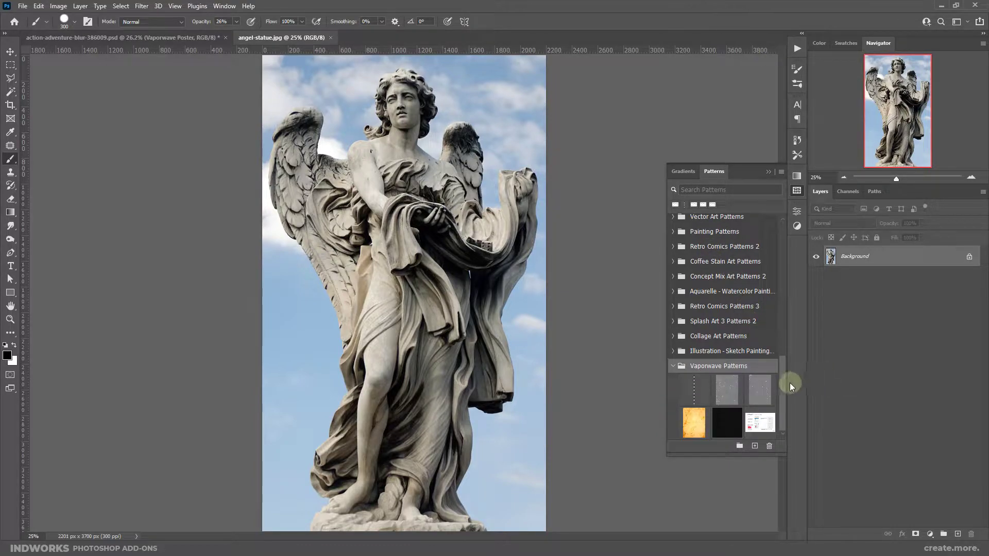
click(644, 10)
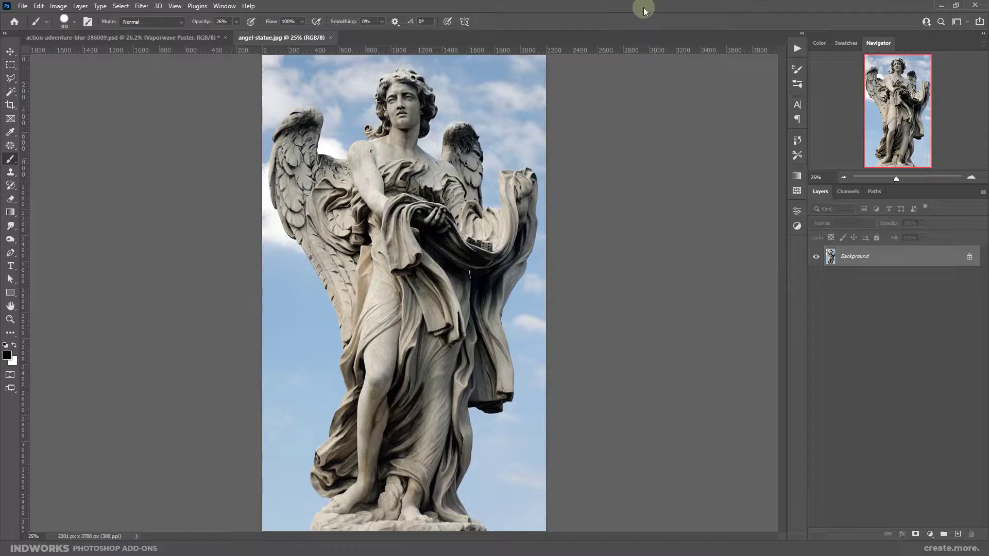
Step: Keep the image mode at 8 Bits/Channel
click(58, 6)
mouse_move(67, 16)
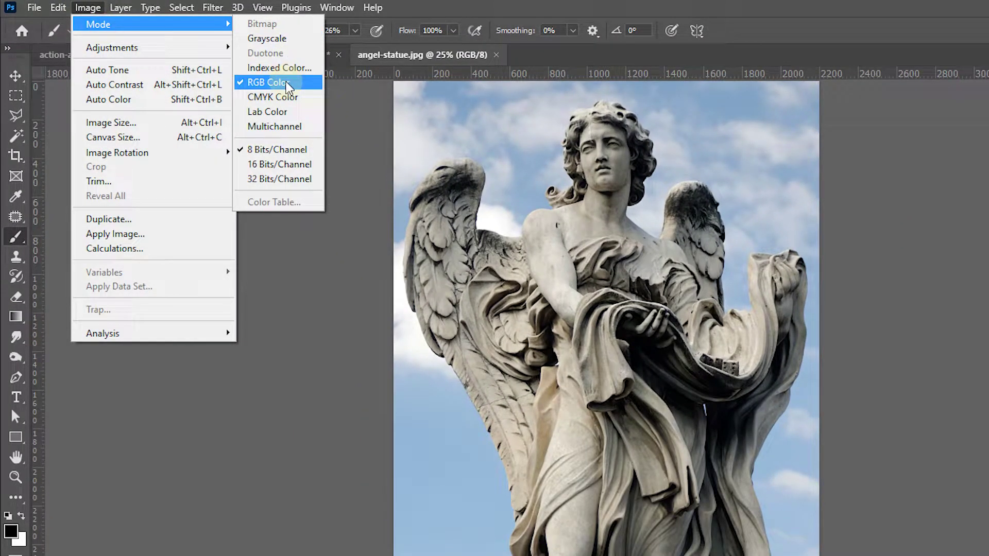
click(276, 154)
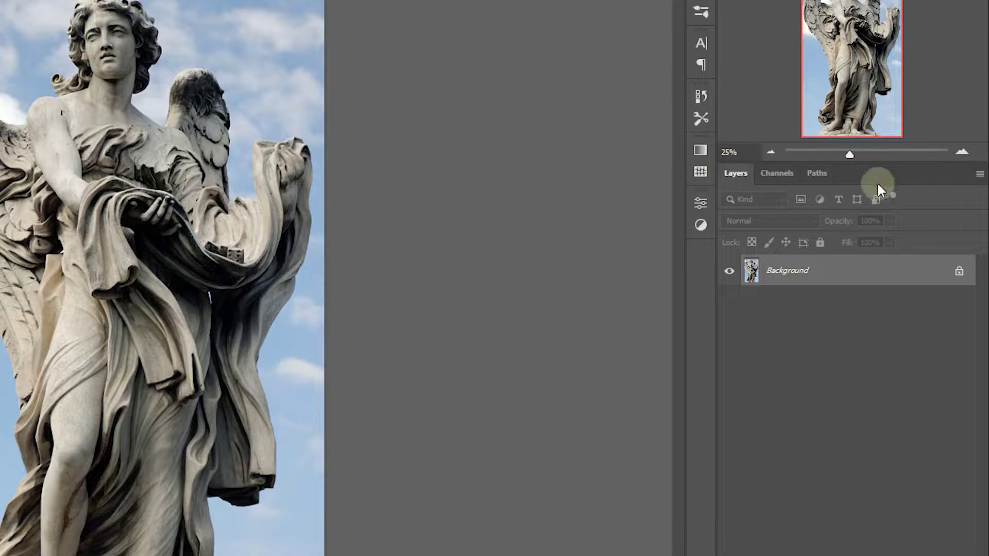
Step: Set the Layers Panel Options thumbnails to Entire Document
click(980, 173)
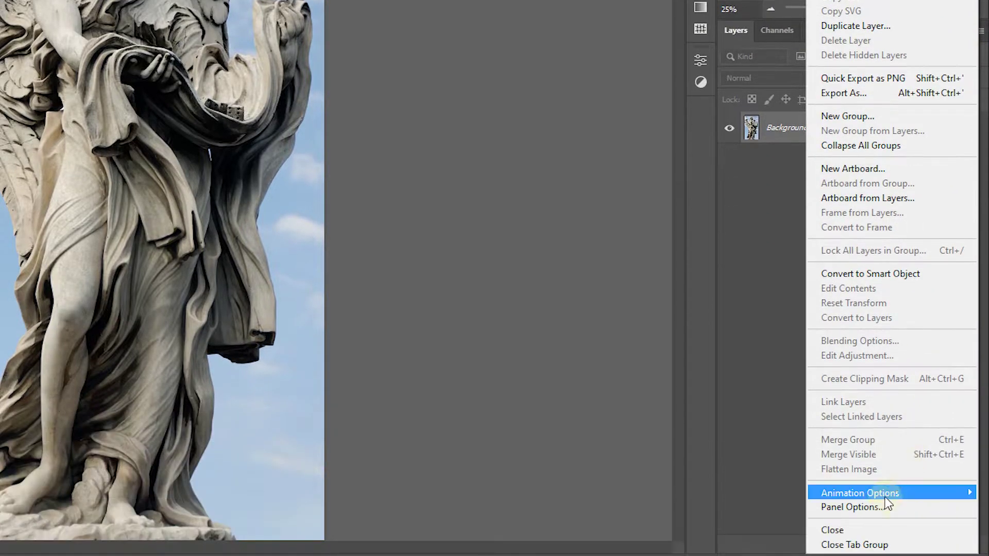
click(876, 507)
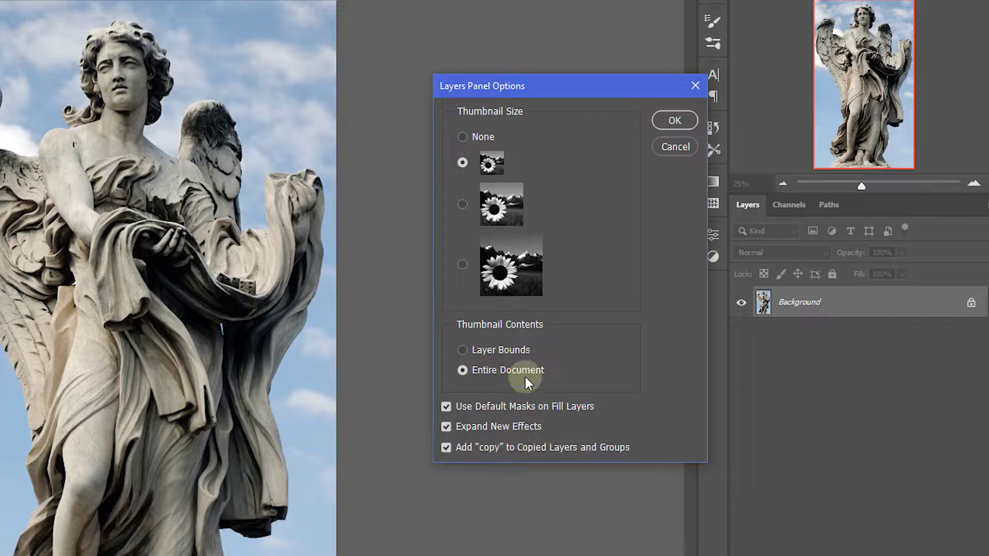
click(669, 122)
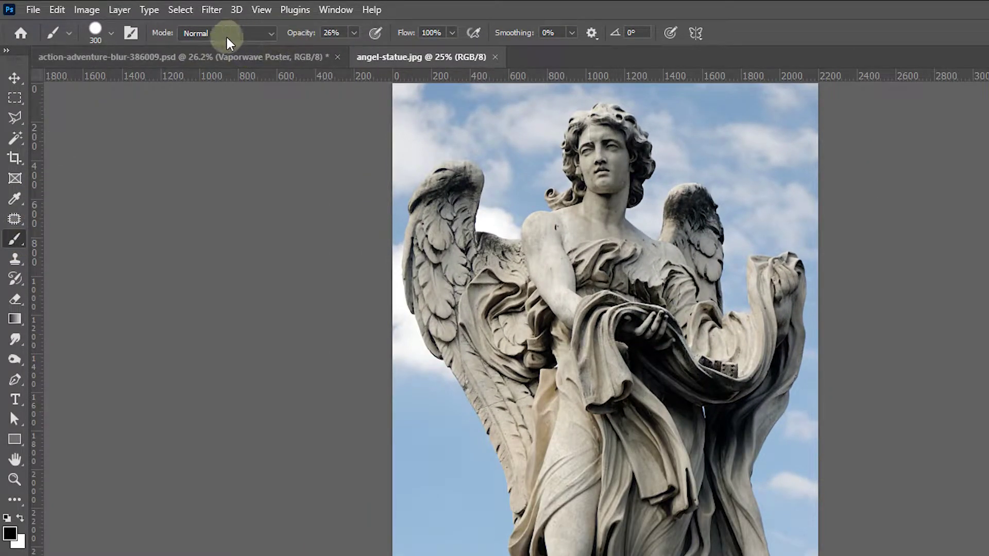
Step: Set the brush to Normal mode at 100% opacity
click(212, 33)
click(213, 35)
drag(298, 35, 396, 35)
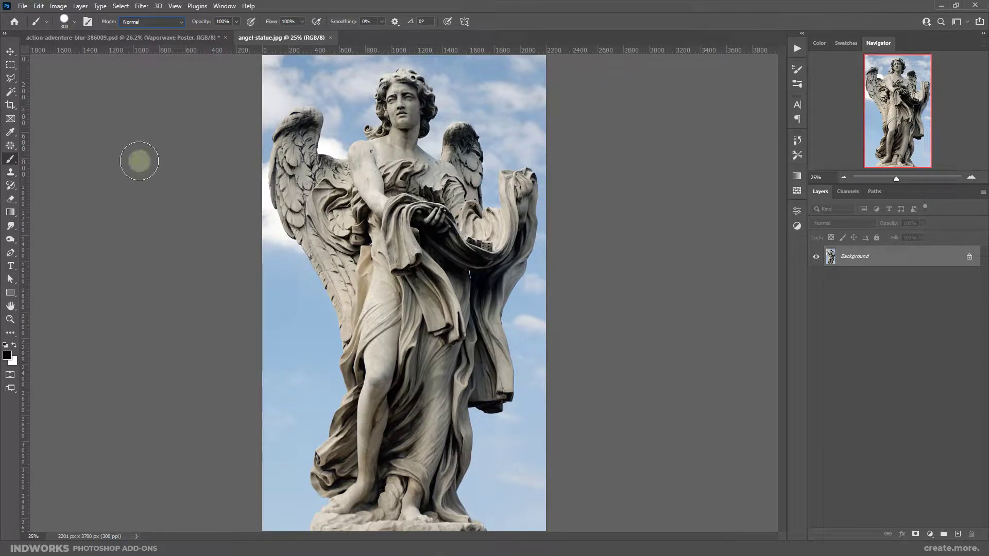
Step: Crop outward above, left and right of the statue to make a 3648 × 4408 px canvas
click(10, 105)
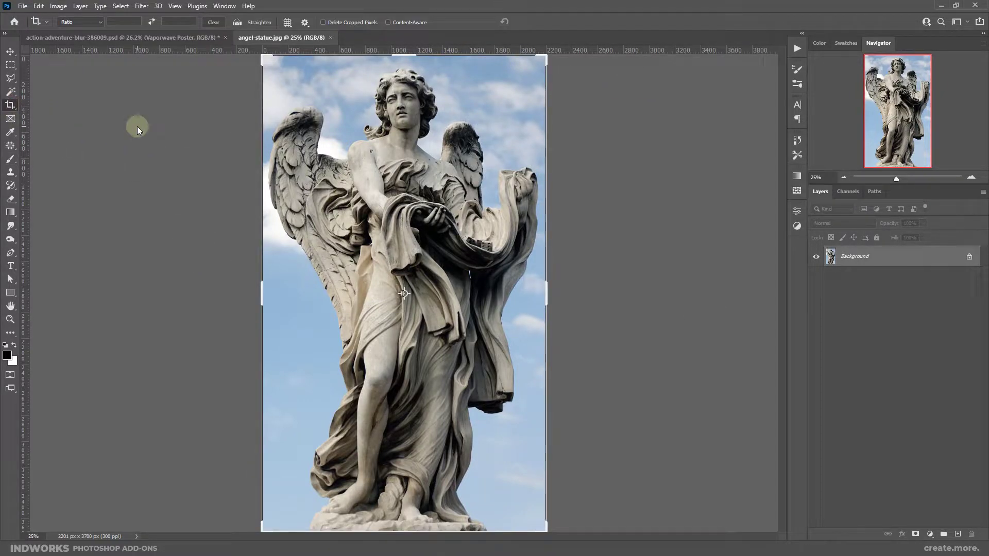
drag(407, 56, 395, 92)
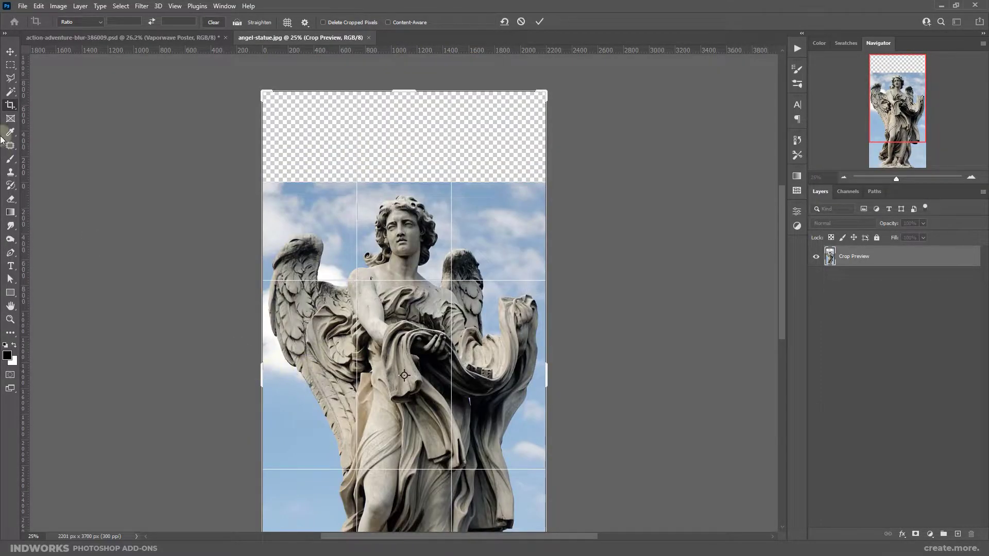
drag(263, 377, 220, 375)
drag(593, 376, 639, 376)
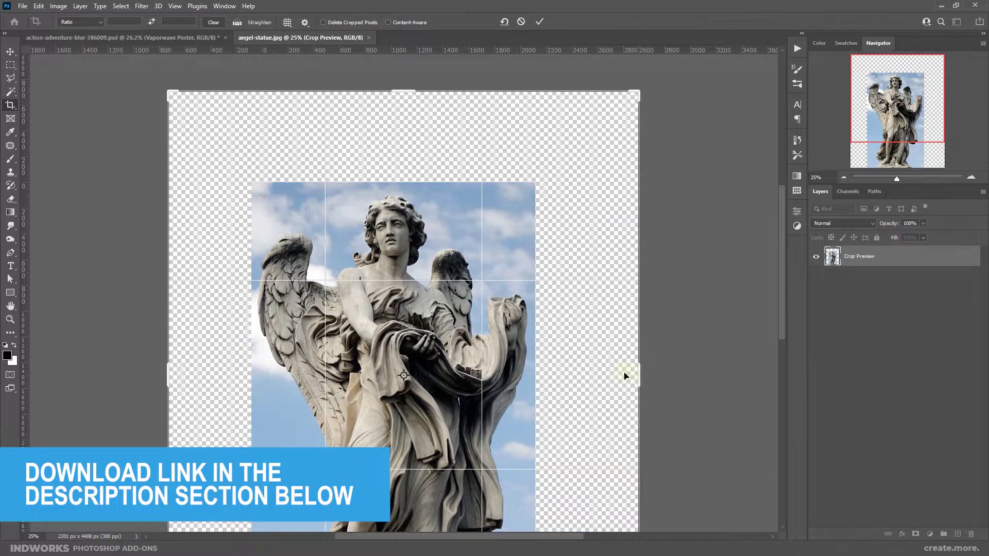
click(540, 21)
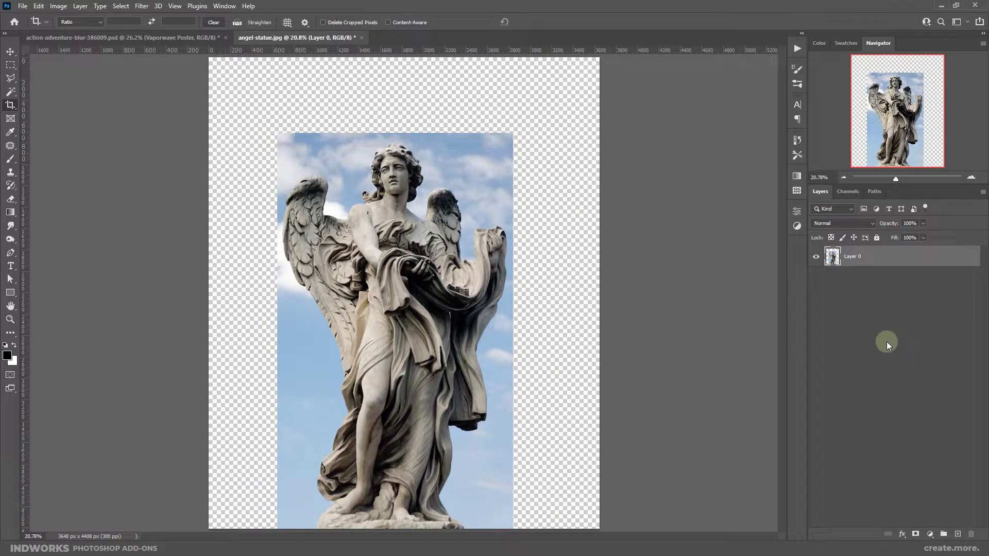
Step: Add an empty Layer 1, try a rough Quick Selection on Layer 0, then clear it
click(959, 534)
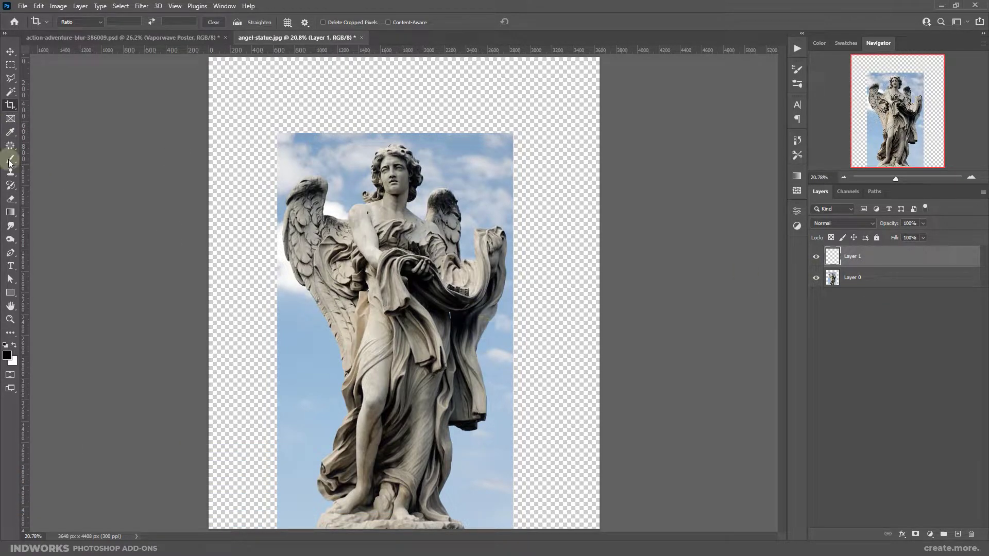
click(11, 91)
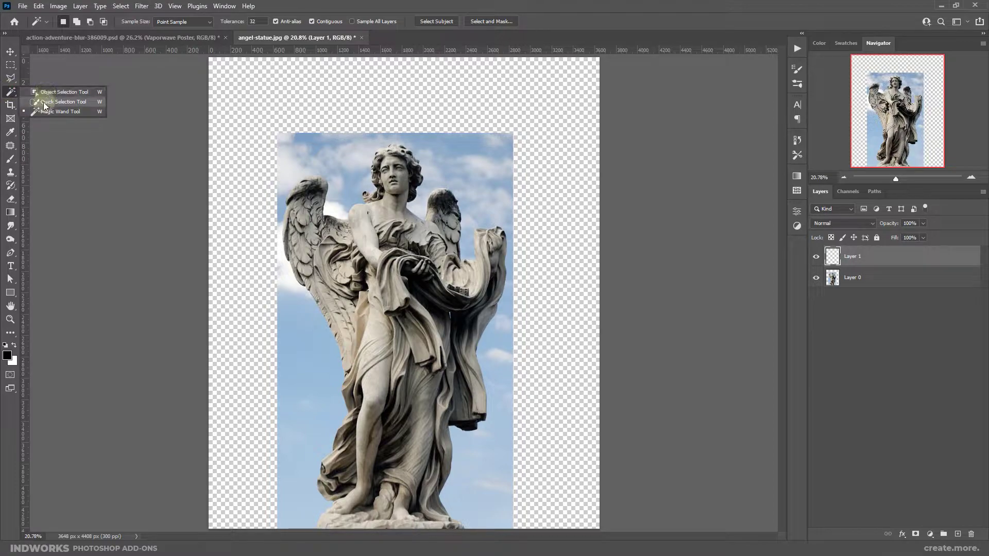
click(43, 102)
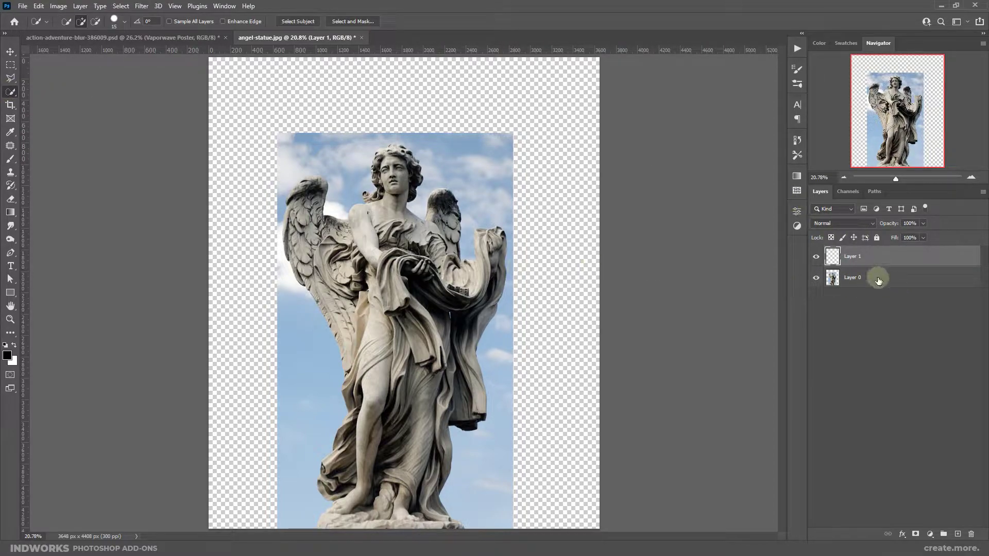
click(879, 279)
mouse_move(403, 339)
mouse_down()
mouse_move(384, 183)
mouse_move(389, 232)
mouse_move(442, 223)
mouse_move(448, 252)
mouse_up()
right_click(463, 282)
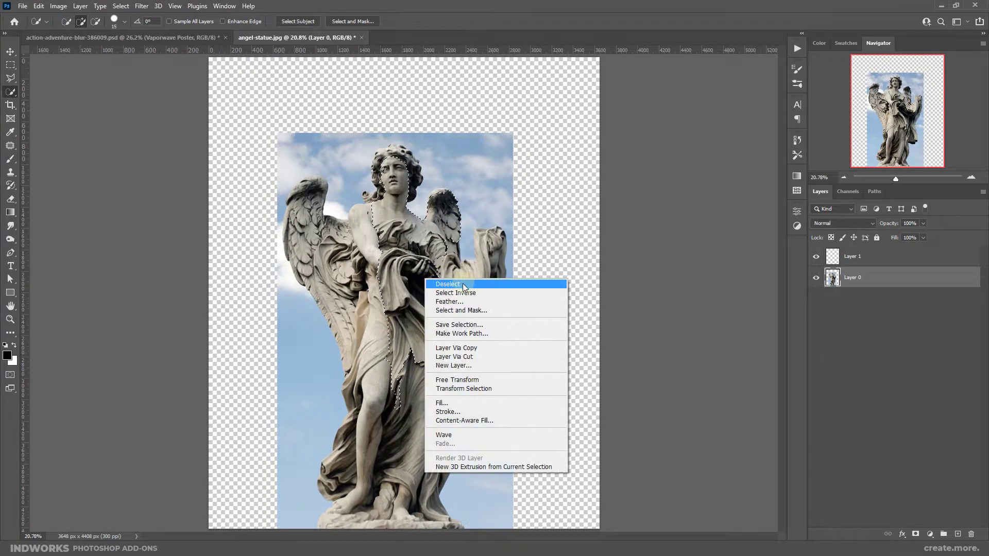
click(463, 284)
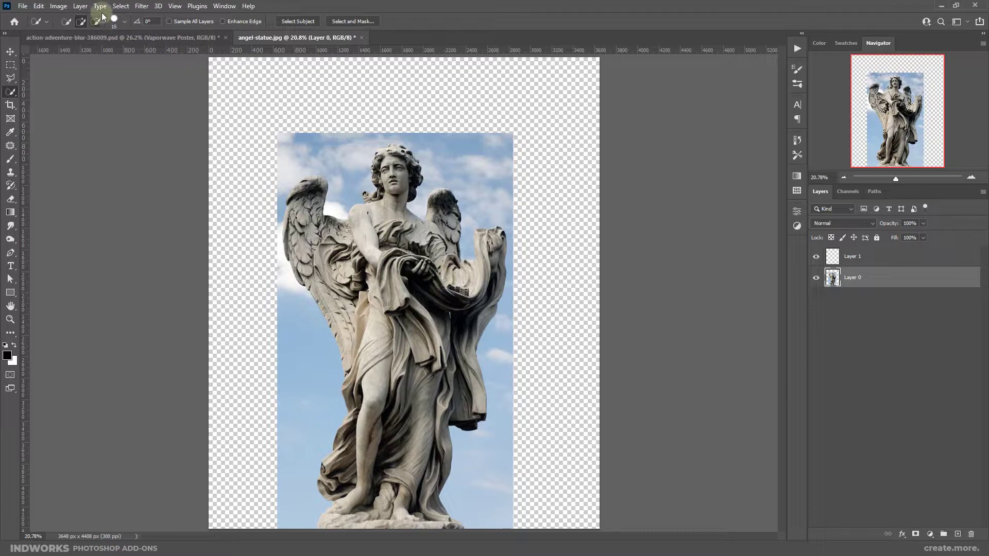
Step: Select the statue with Select > Subject, trim stray areas at hair and base, activate Layer 1
click(126, 7)
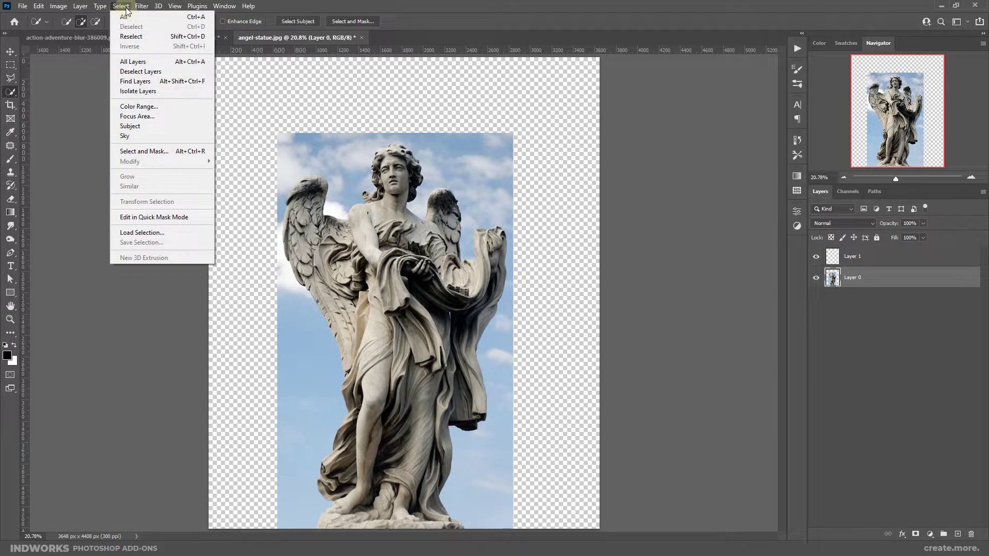
click(130, 126)
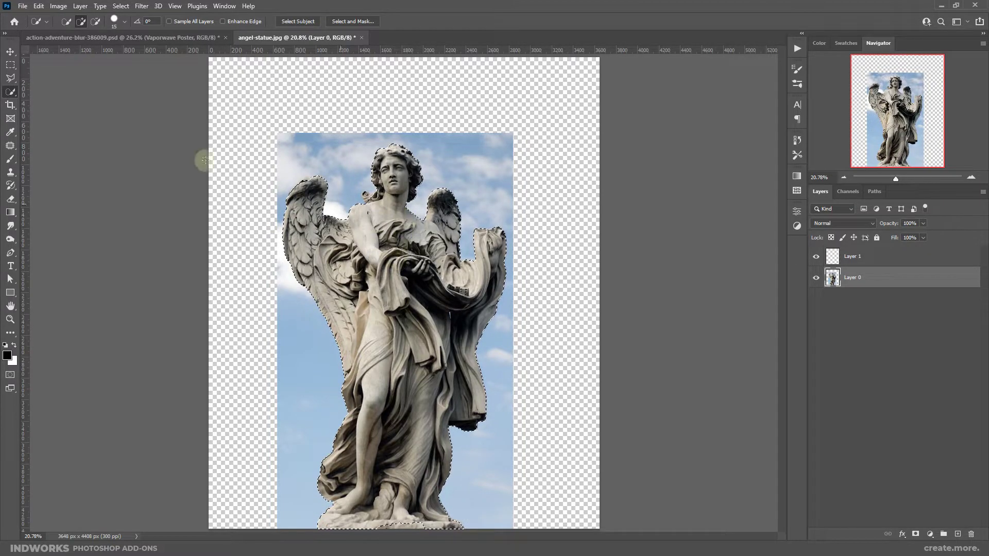
right_click(10, 94)
click(52, 98)
alt+click(369, 190)
click(390, 526)
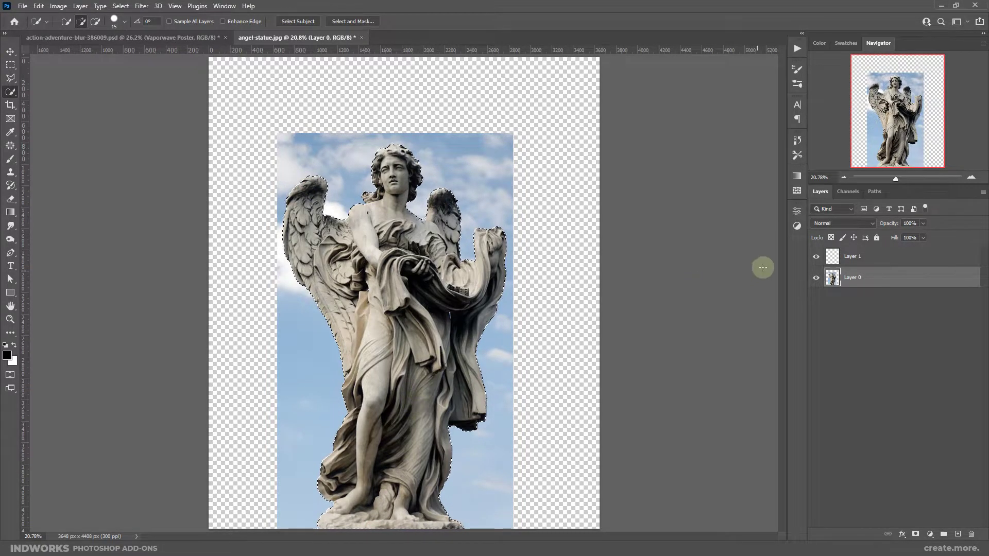
click(858, 261)
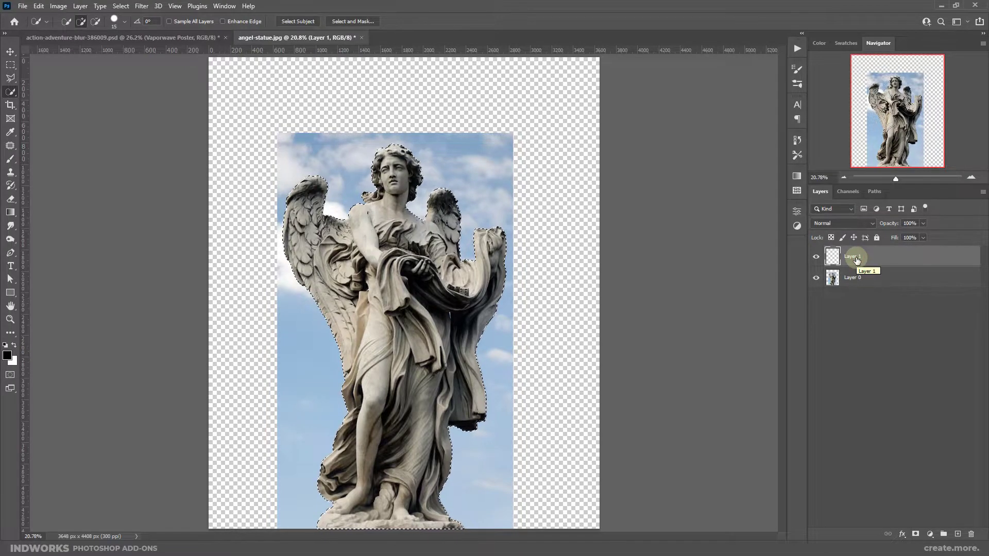
Step: Fill the statue selection on Layer 1 with foreground colour red ff2a2a
click(7, 355)
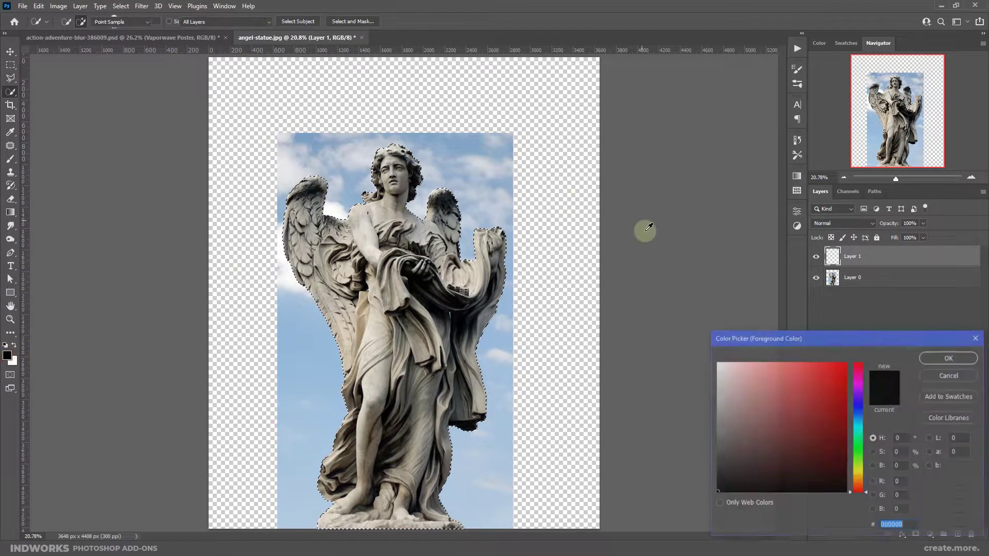
click(825, 362)
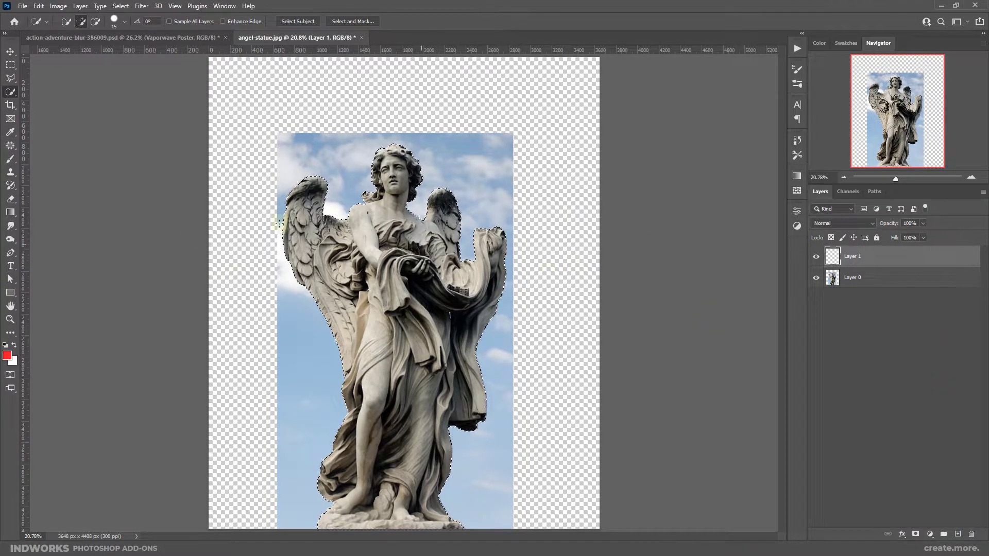
click(39, 5)
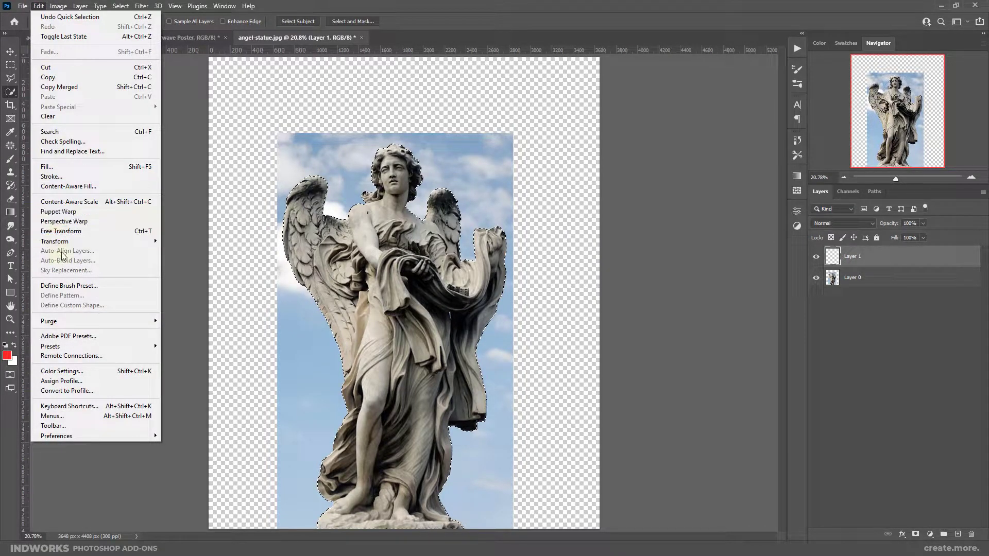
click(47, 167)
click(610, 270)
click(601, 279)
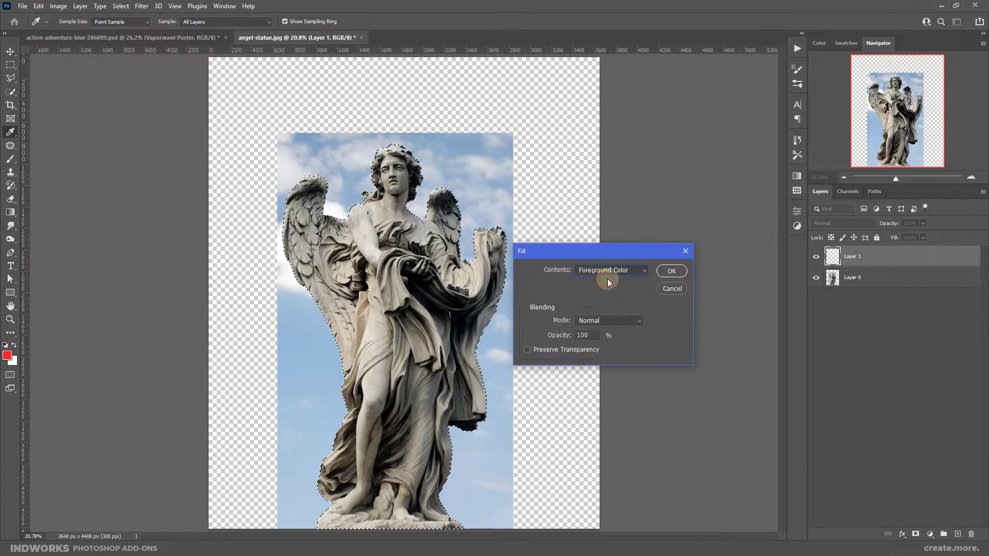
click(672, 271)
key(w)
Step: Deselect and toggle Layer 1's visibility to check the red silhouette, keeping Layer 1 active
right_click(411, 290)
click(435, 296)
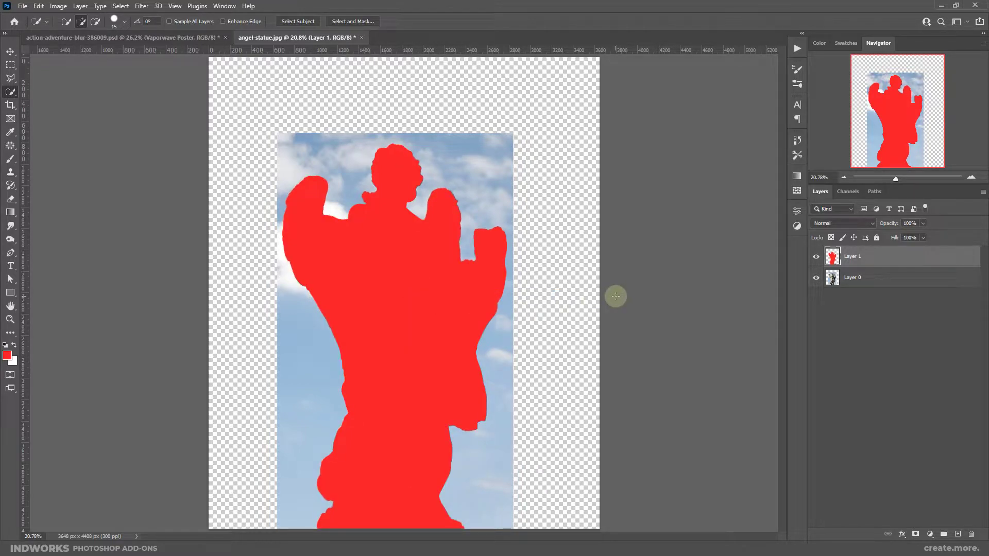
click(845, 276)
click(816, 256)
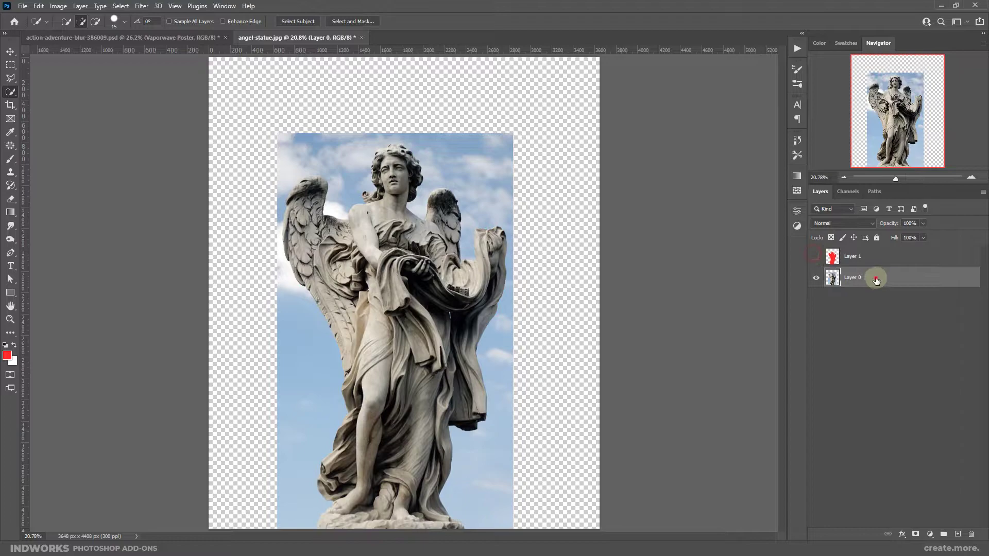
click(876, 256)
click(816, 256)
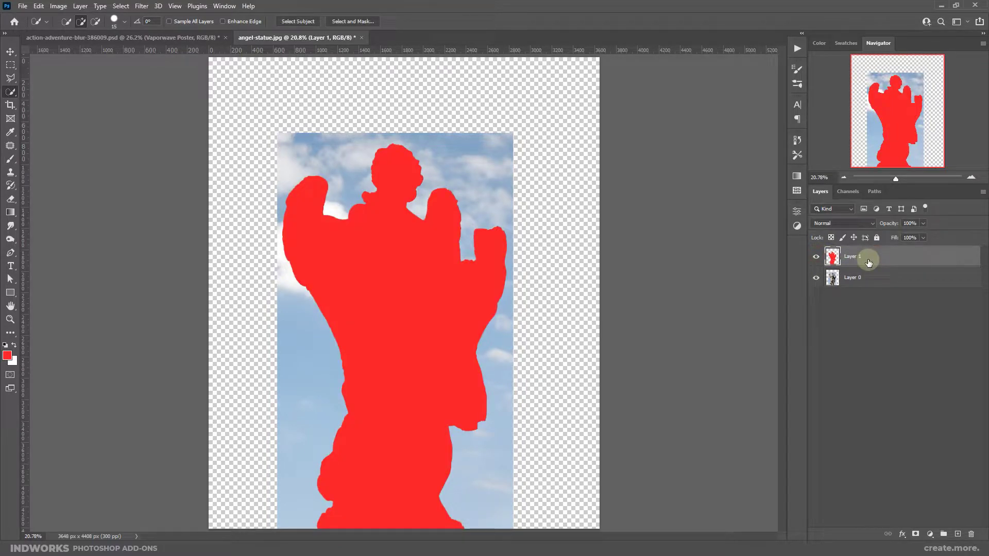
click(799, 49)
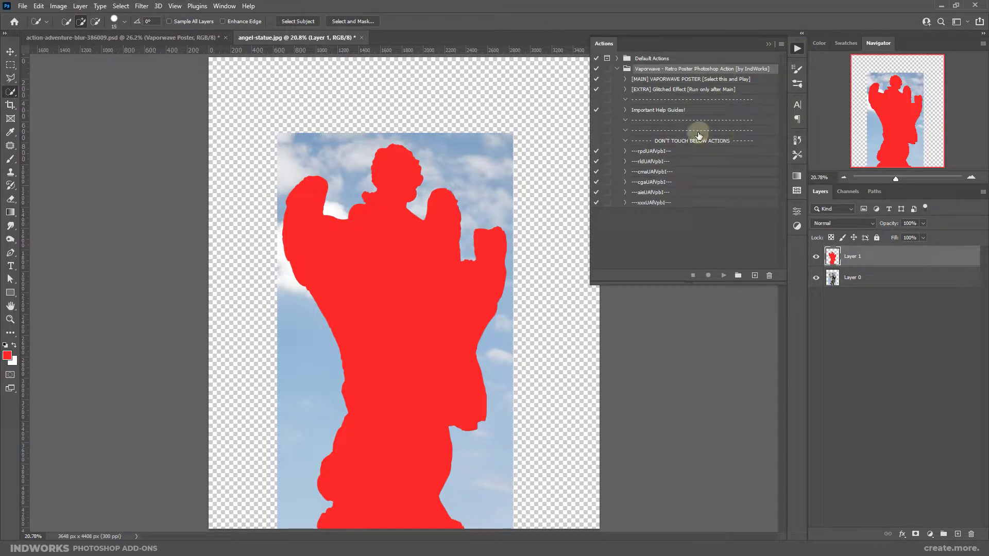
Step: Play the [MAIN] VAPORWAVE POSTER action from the Vaporwave set
click(671, 81)
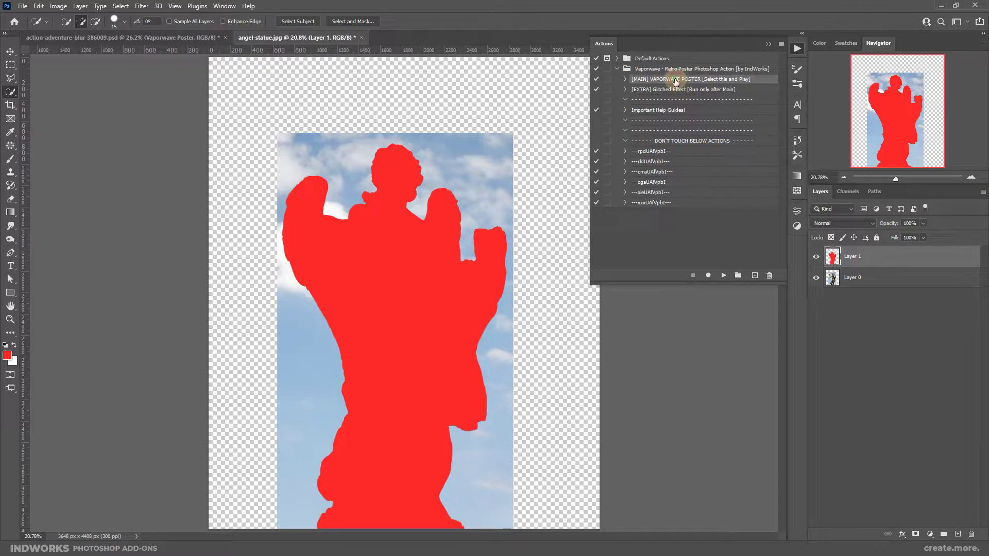
click(724, 275)
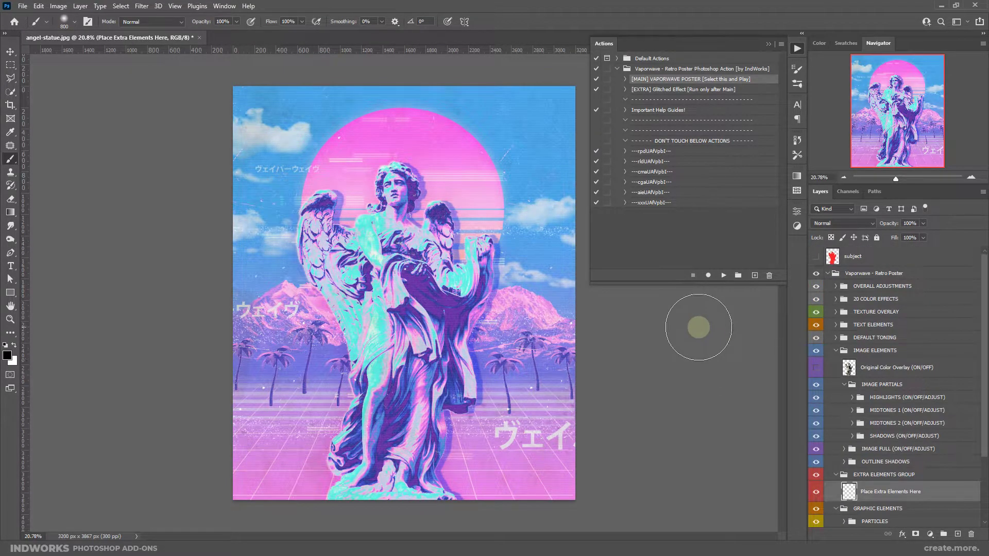
Step: Zoom in to 50% around the angel, then fit the whole poster on screen
click(10, 319)
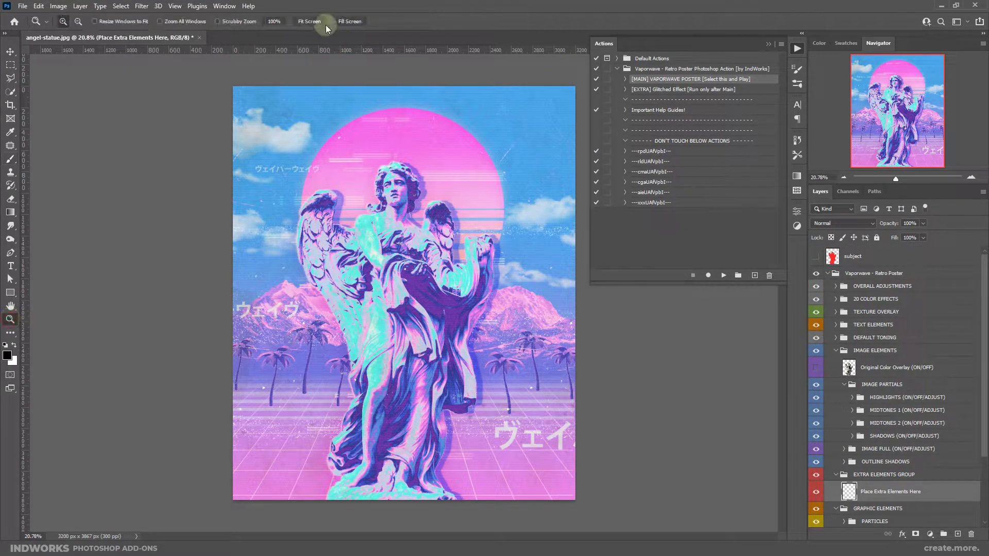
click(471, 155)
click(471, 155)
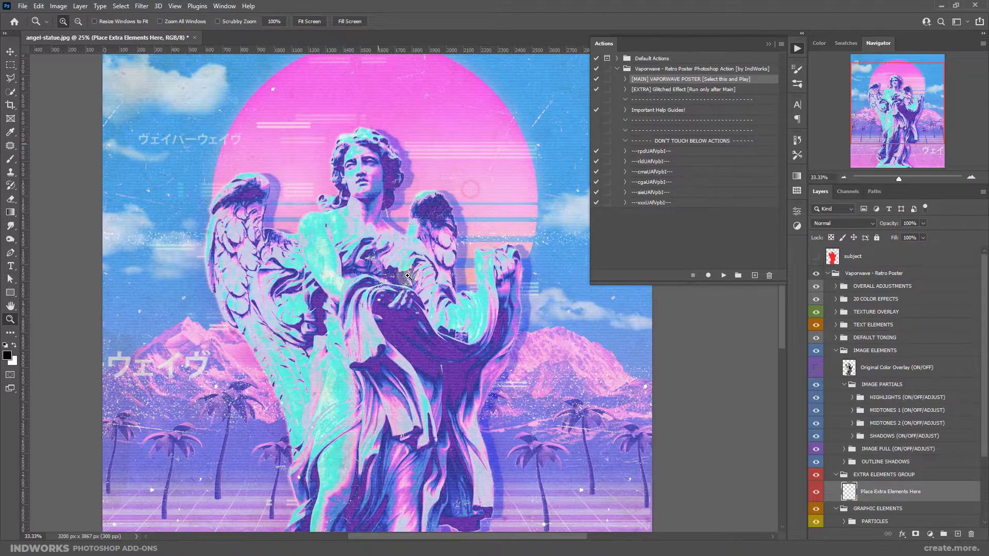
click(386, 281)
scroll(376, 189, up, 3)
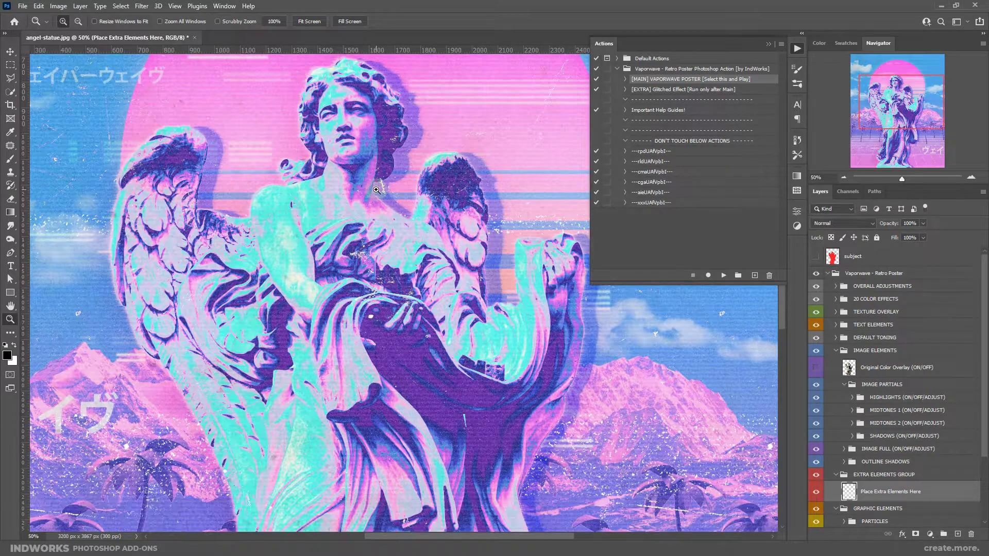
scroll(376, 190, down, 3)
click(307, 22)
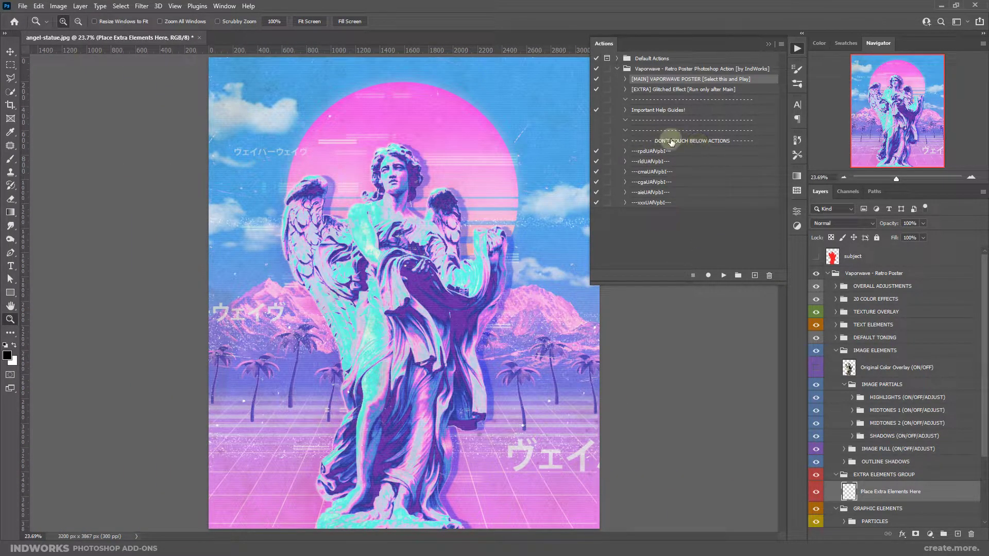
Step: Point out the internal helper actions, collapse the Actions panel, and open the pack's folder in File Explorer
click(654, 152)
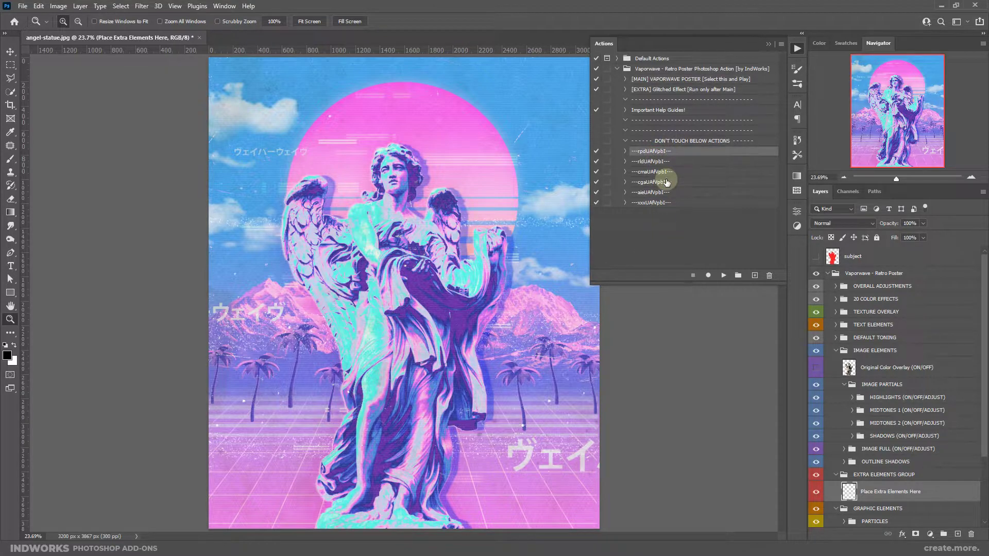
click(658, 162)
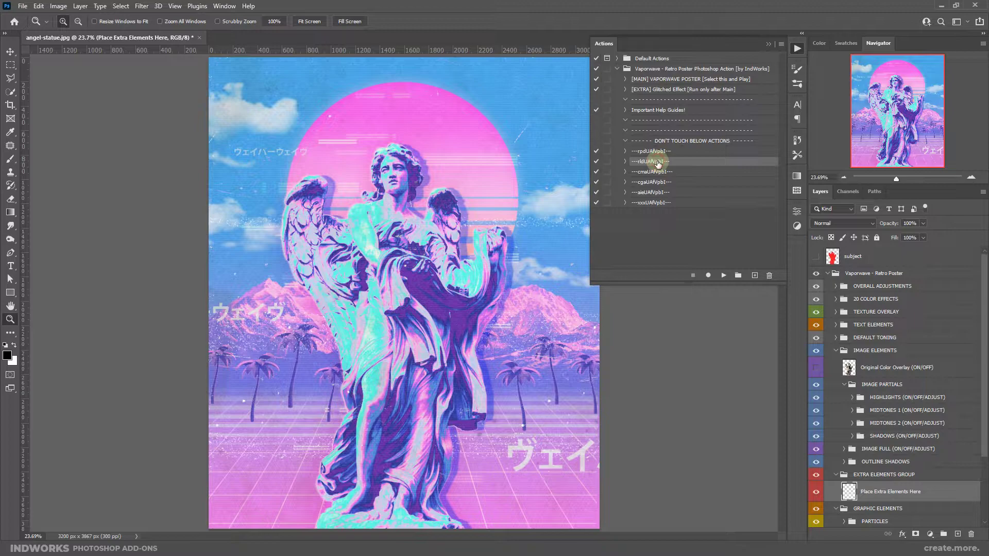
click(769, 44)
scroll(908, 361, down, 3)
scroll(908, 361, down, 1)
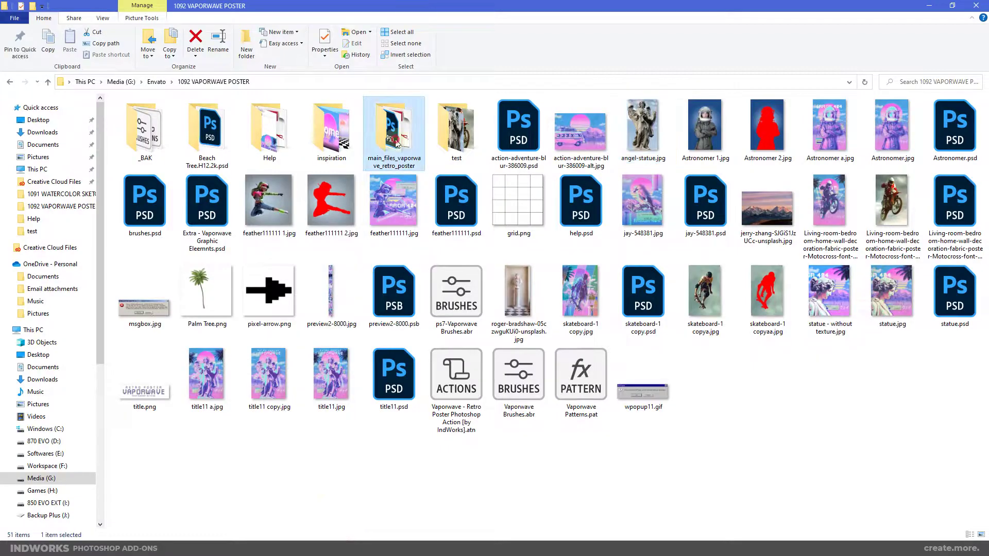
double_click(395, 138)
Step: Open 'Extra - Vaporwave Graphic Eleemnts.psd' from the main files folder in Photoshop
click(197, 135)
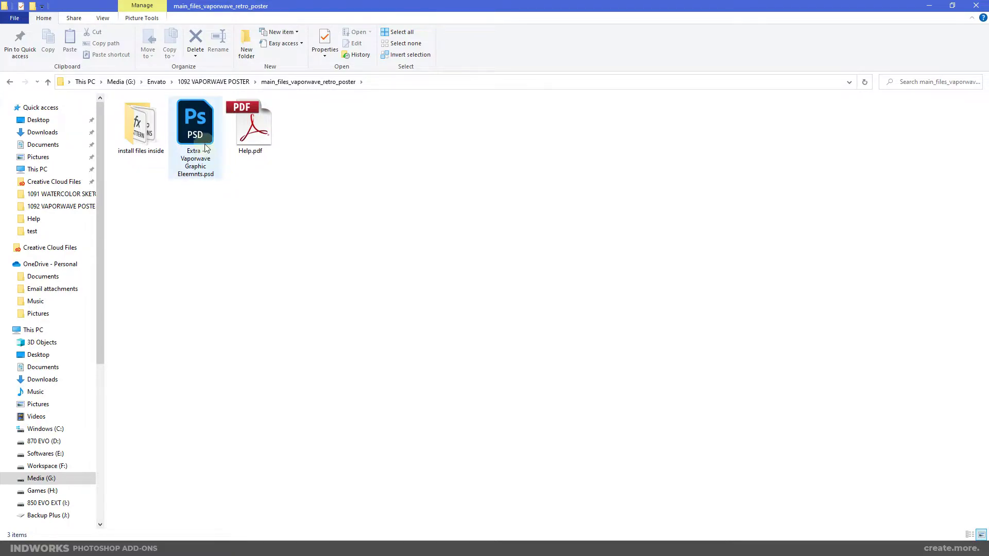
double_click(206, 141)
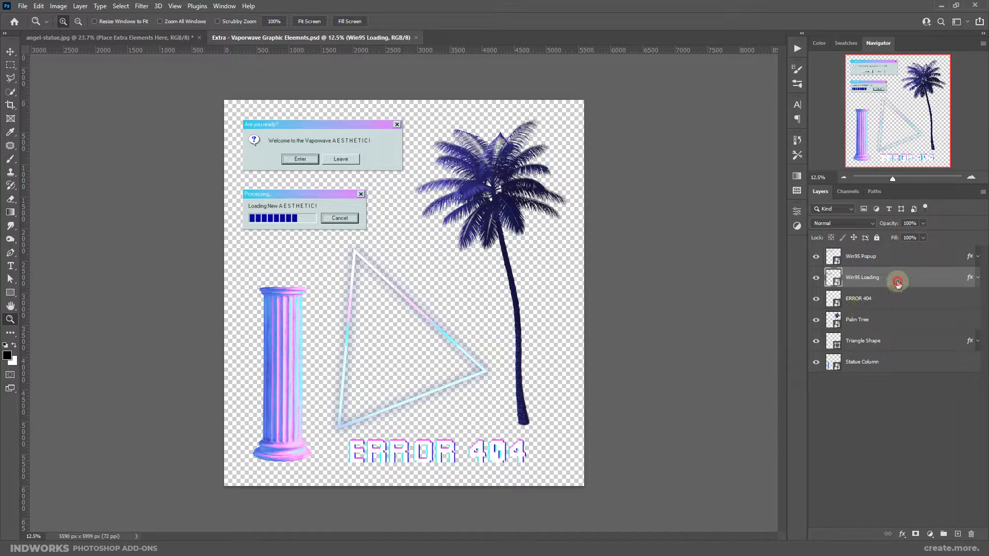
Step: Move the Win95 Loading graphic onto the angel poster, scaled to 19% at lower left
click(10, 52)
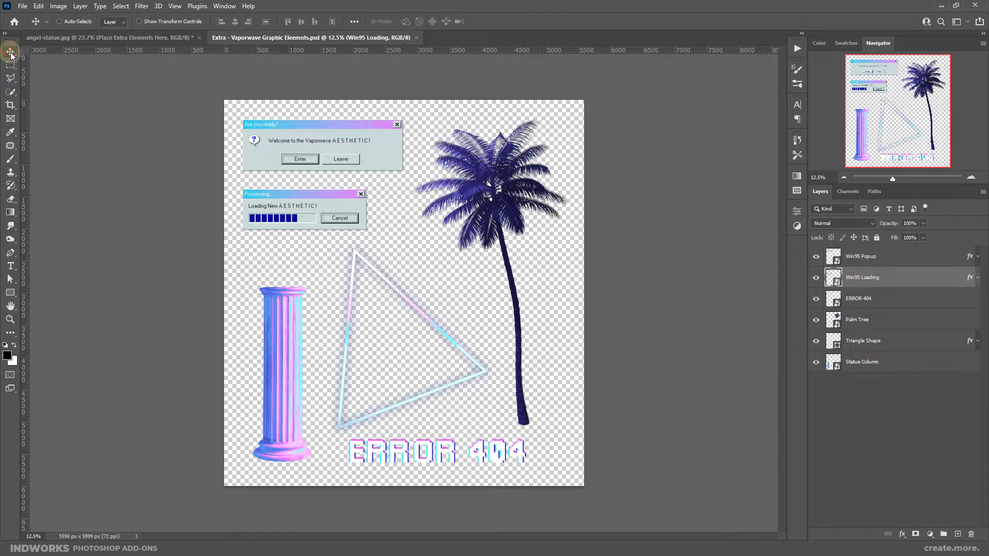
drag(330, 161, 438, 302)
drag(534, 307, 518, 356)
key(ctrl+t)
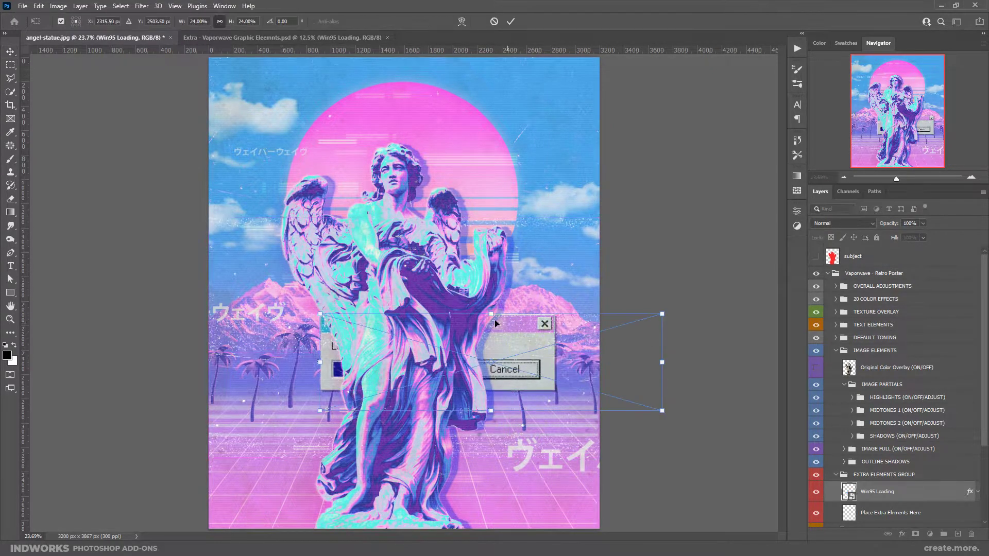
drag(640, 313, 577, 383)
click(510, 21)
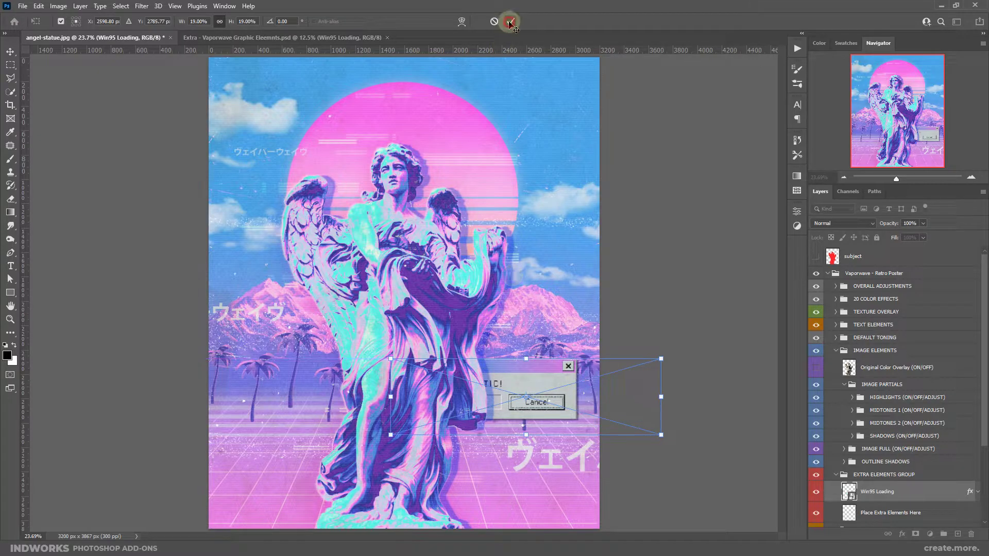
Step: Bring the Win95 Popup onto the poster, shrink it to about 15%, and place it bottom left
click(282, 37)
drag(309, 154, 253, 356)
key(ctrl+t)
drag(320, 350, 335, 190)
drag(497, 110, 448, 123)
drag(335, 155, 330, 485)
Step: Bring the ERROR 404 text onto the poster and reposition the Win95 Popup at bottom left
click(248, 37)
drag(961, 307, 925, 466)
click(925, 471)
key(ctrl+t)
drag(352, 364, 414, 442)
key(Return)
click(874, 450)
Step: Move the ERROR 404 text to the top of the poster over the sun
key(ctrl+t)
drag(564, 266, 406, 141)
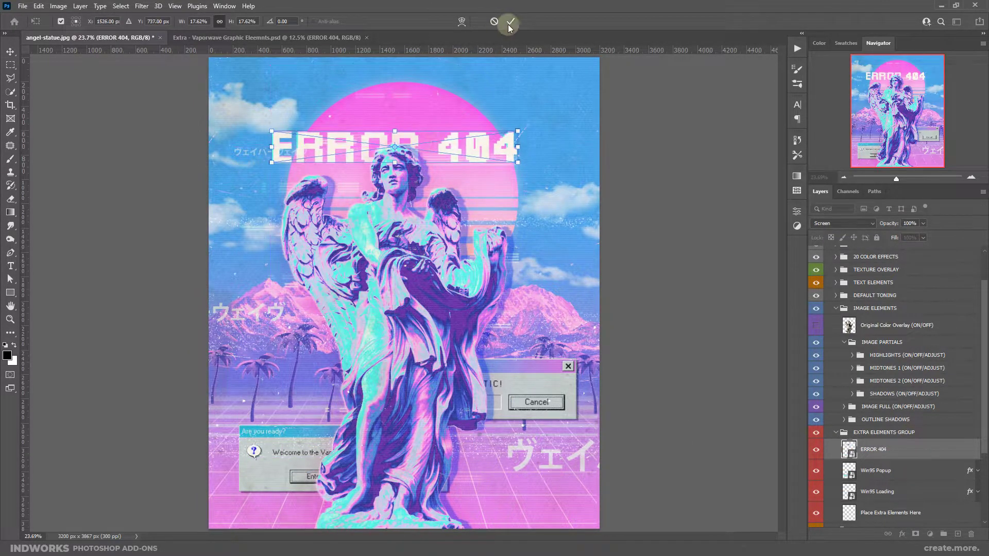
click(511, 21)
click(301, 37)
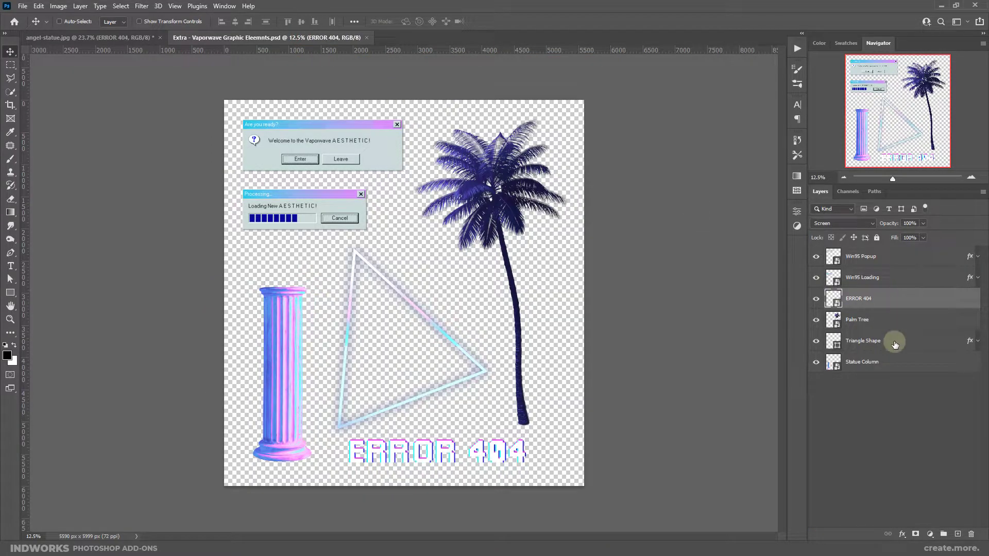
click(882, 319)
Step: Place the Palm Tree in the poster, scaled down and tilted at the upper right
drag(900, 323, 577, 177)
key(ctrl+t)
drag(636, 180, 611, 186)
key(Return)
Step: Duplicate the palm tree, flip the copy vertically, and fit it at the upper left
right_click(910, 493)
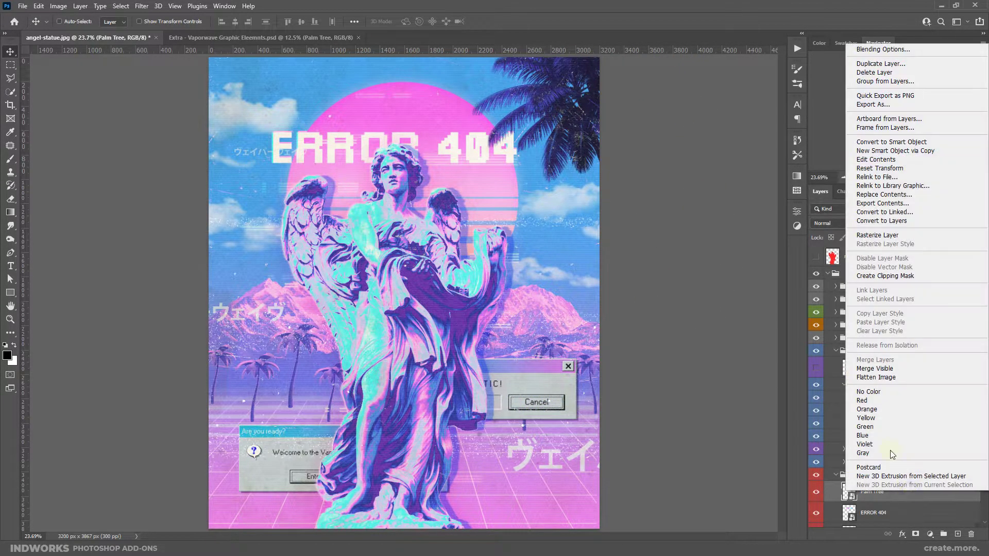
click(877, 63)
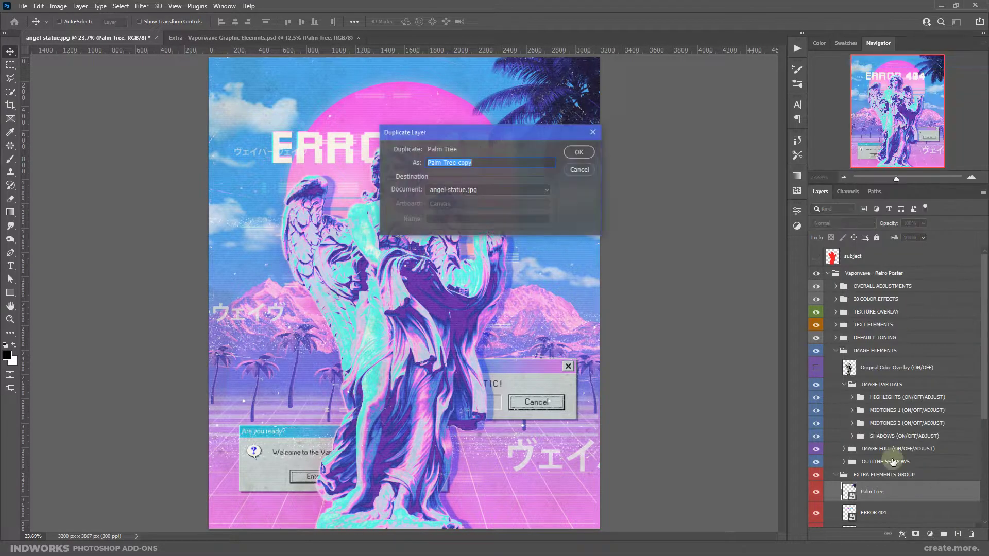
click(589, 148)
click(4, 63)
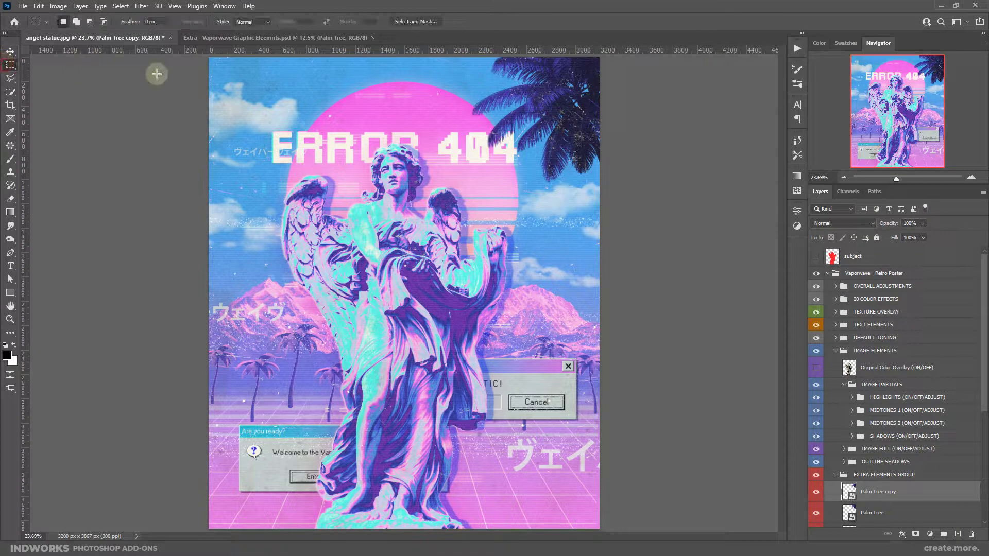
right_click(520, 107)
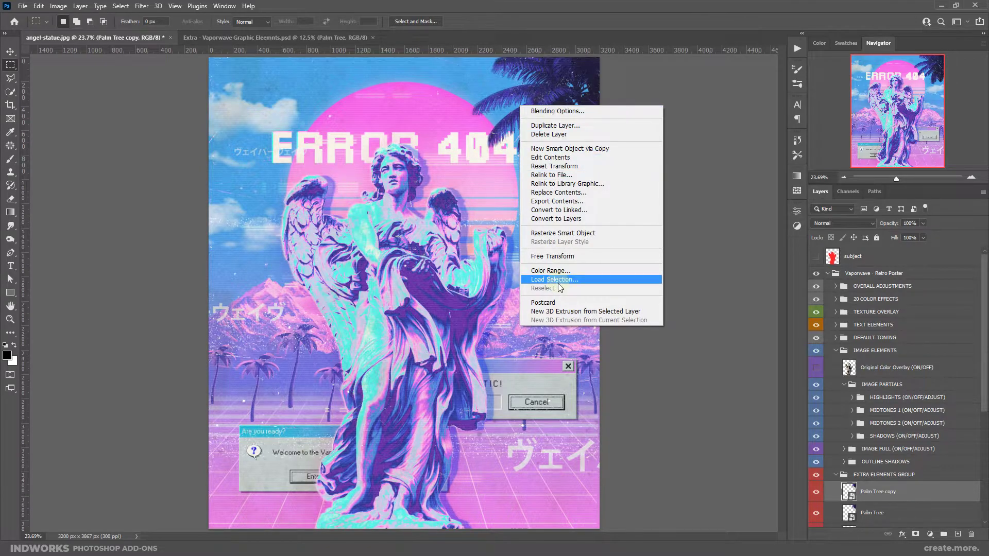
click(552, 256)
right_click(536, 148)
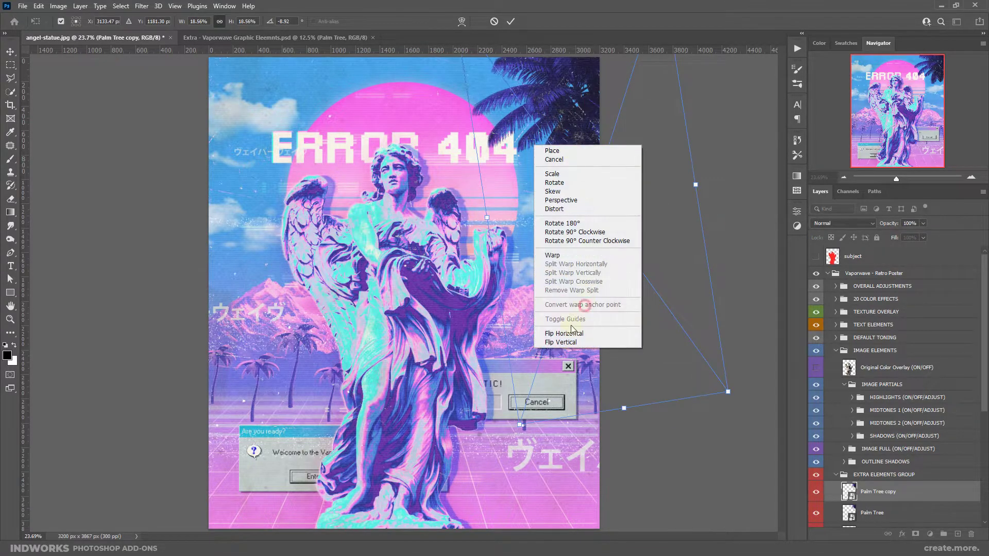
click(561, 342)
drag(606, 137, 233, 205)
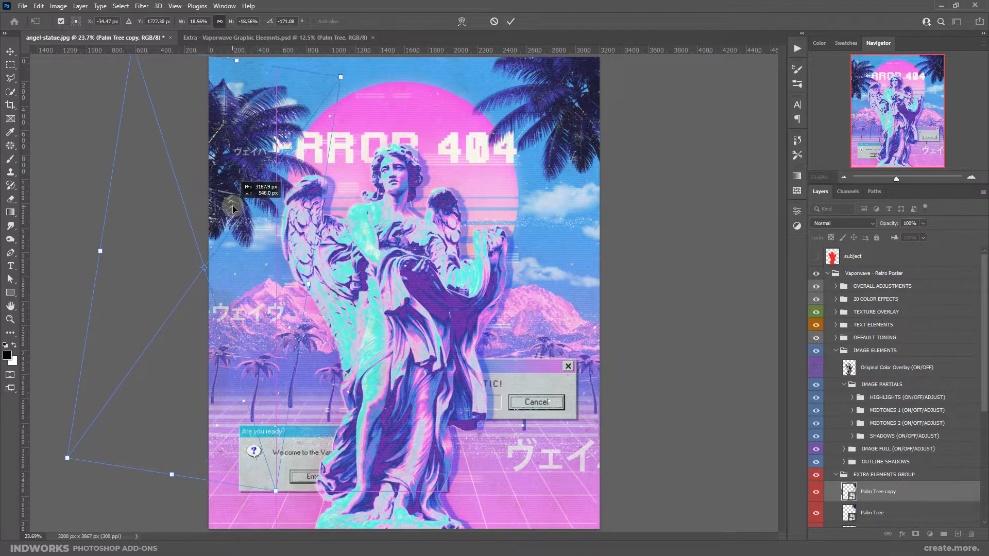
drag(336, 57, 330, 80)
drag(241, 173, 268, 149)
key(Return)
Step: Move the ERROR 404 layer above the palm tree layers
scroll(897, 463, down, 2)
drag(876, 491, 876, 446)
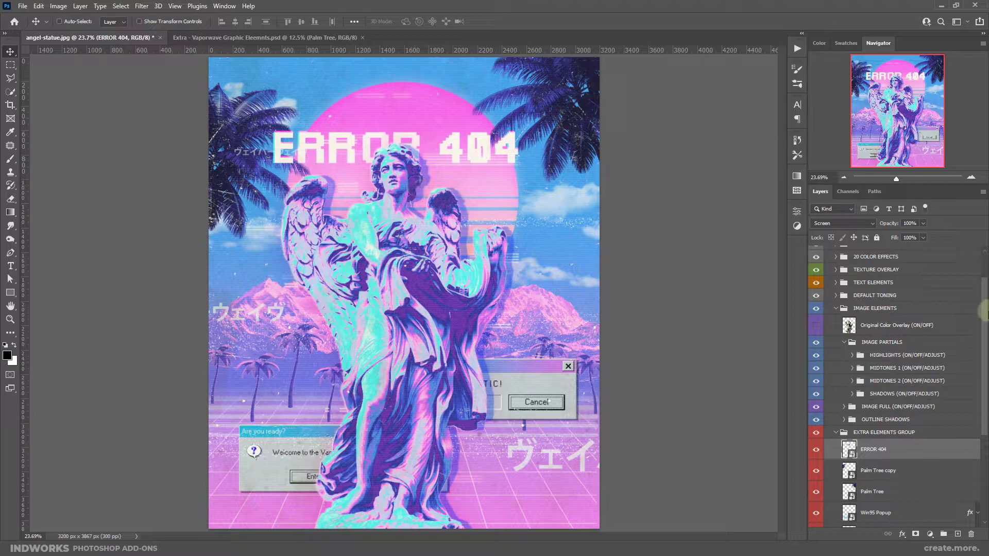
drag(983, 319, 984, 445)
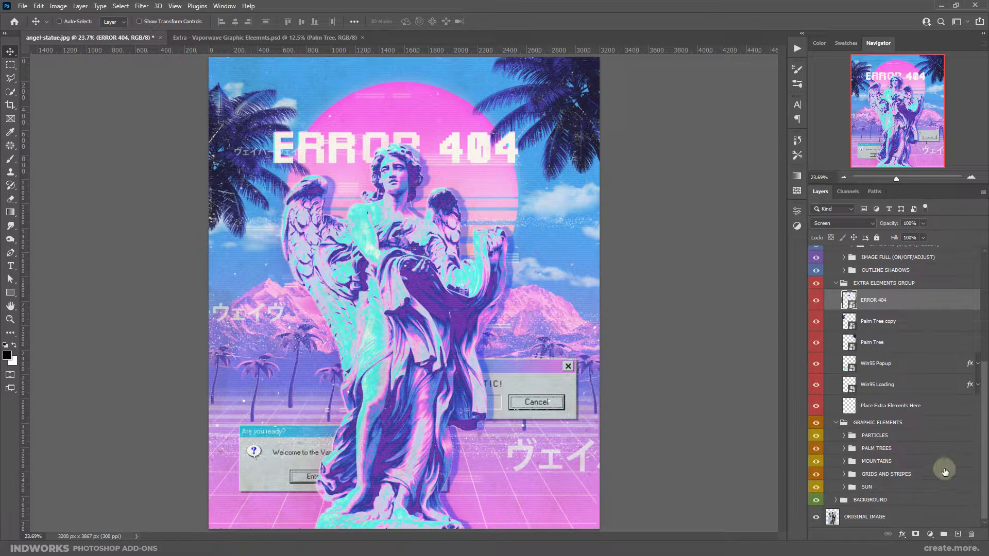
Step: Expand the BACKGROUND group and preview the BG Gradient and Clouds layers by toggling visibility
click(906, 500)
click(836, 500)
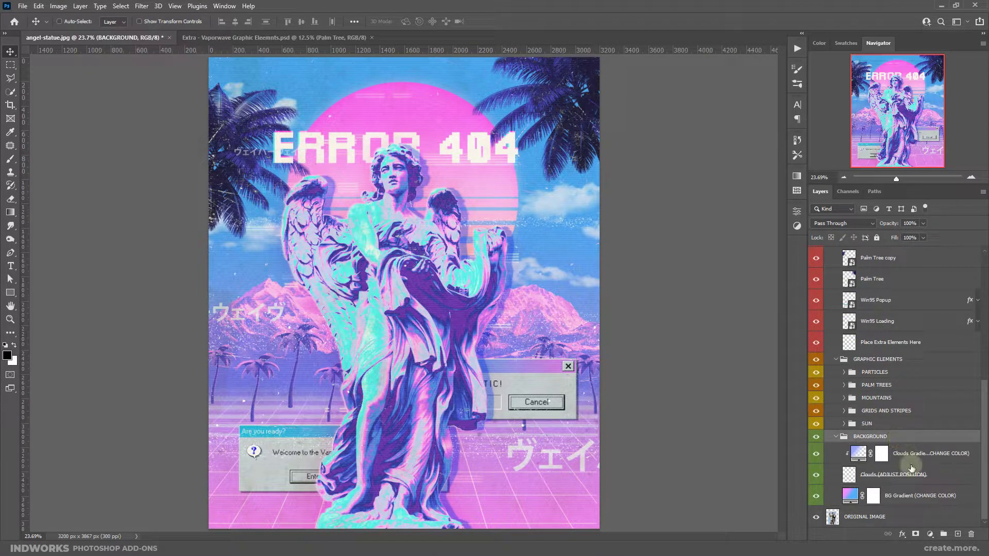
click(915, 496)
click(819, 496)
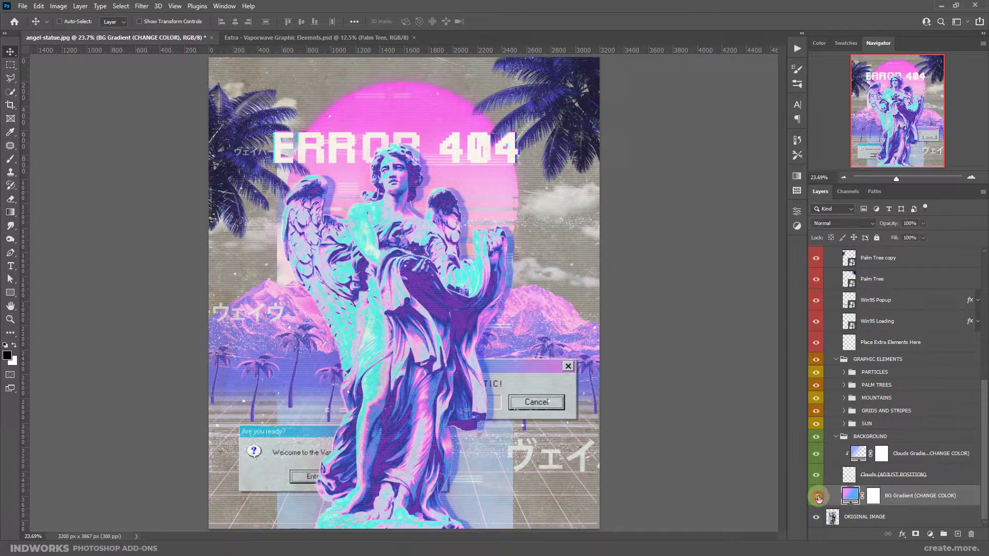
click(818, 497)
click(886, 474)
click(816, 475)
click(816, 474)
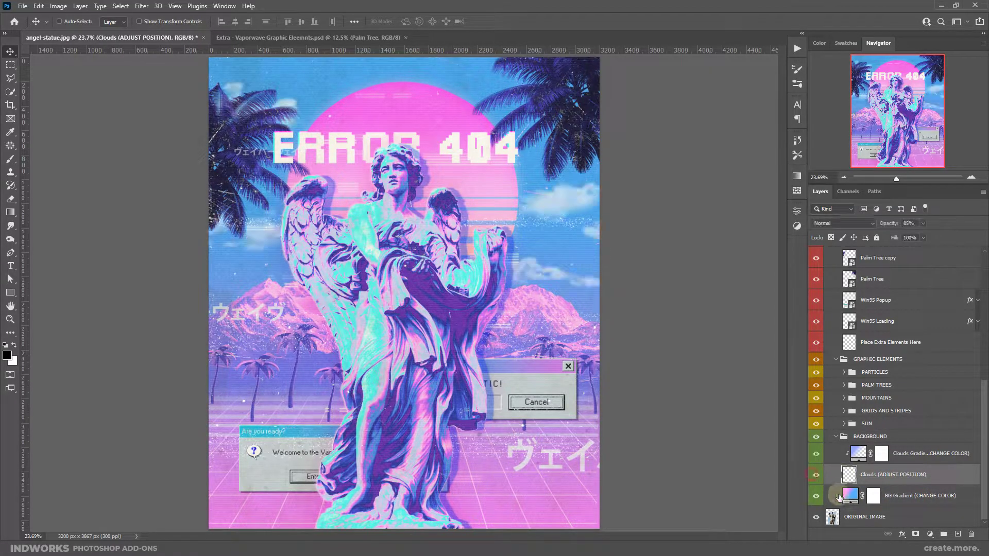
Step: Change the BG Gradient's left colour stop to pink #fa8ea2
double_click(848, 496)
drag(843, 405, 697, 199)
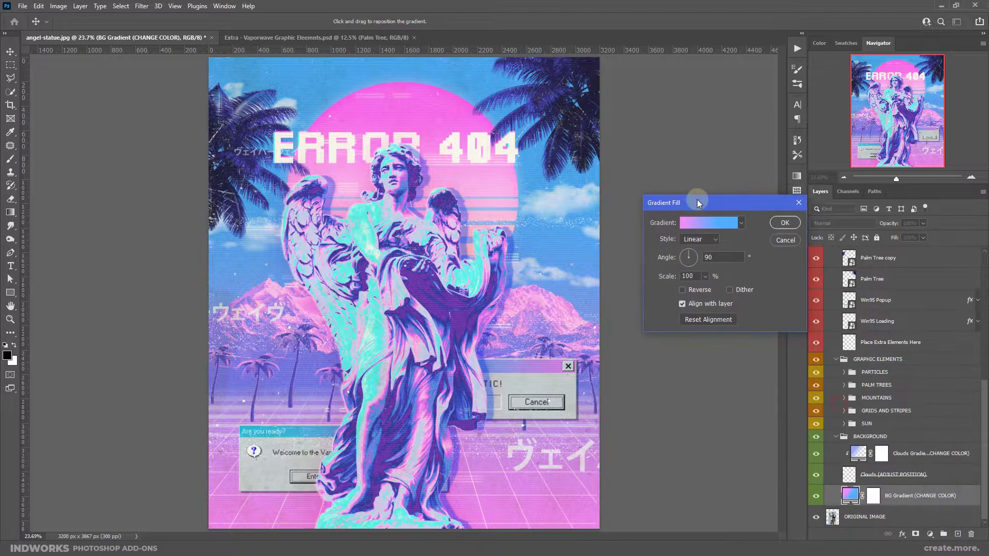
click(694, 224)
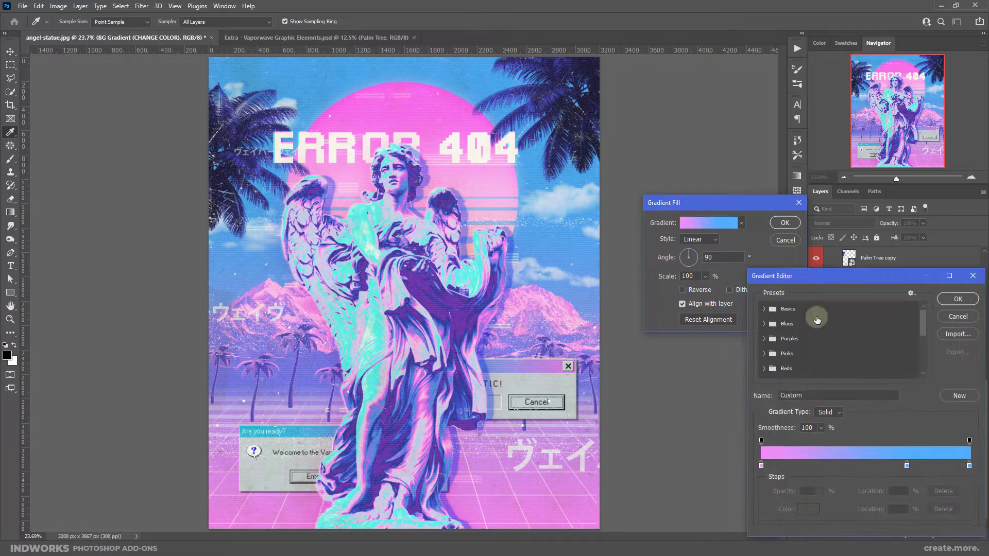
double_click(762, 466)
drag(870, 396, 859, 364)
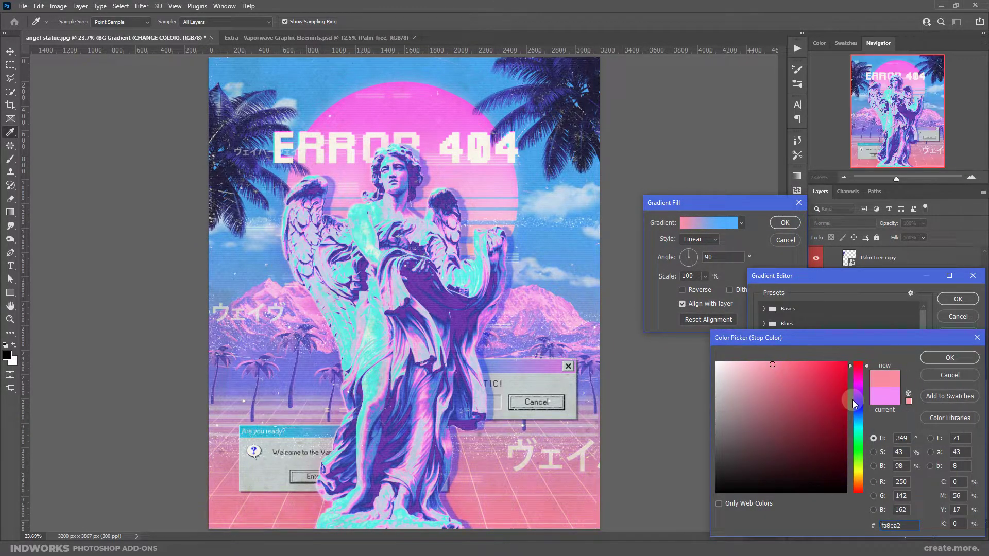
click(949, 357)
click(974, 276)
click(798, 203)
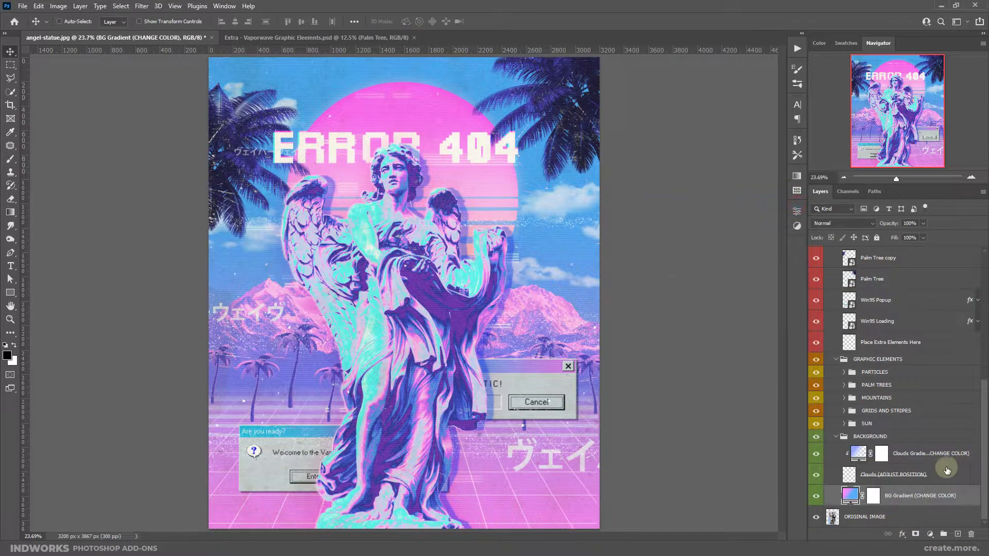
Step: Move the Clouds layer slightly lower on the poster
click(937, 458)
click(852, 474)
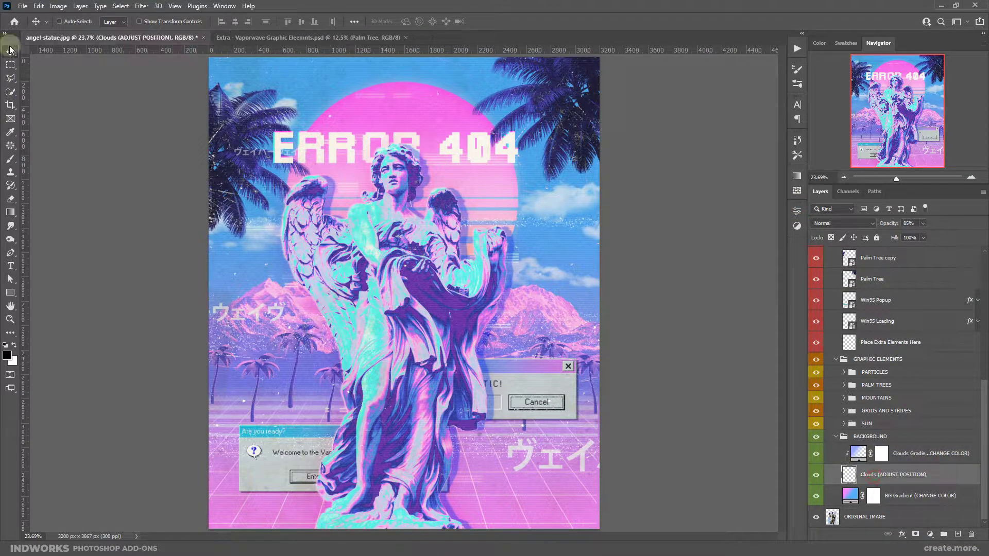
drag(378, 180, 406, 216)
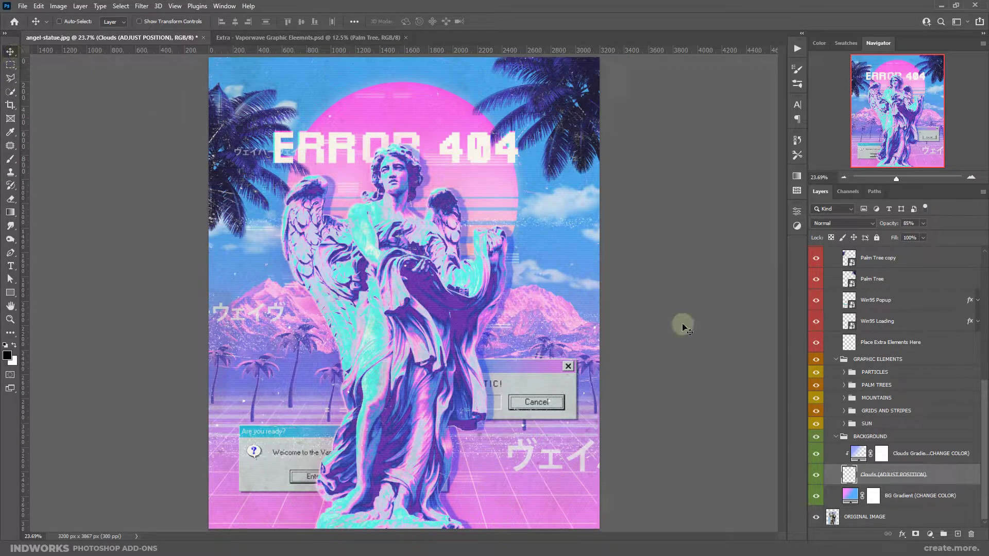
Step: Try a yellow left stop on the Clouds Gradient, discard it, and collapse BACKGROUND
click(941, 460)
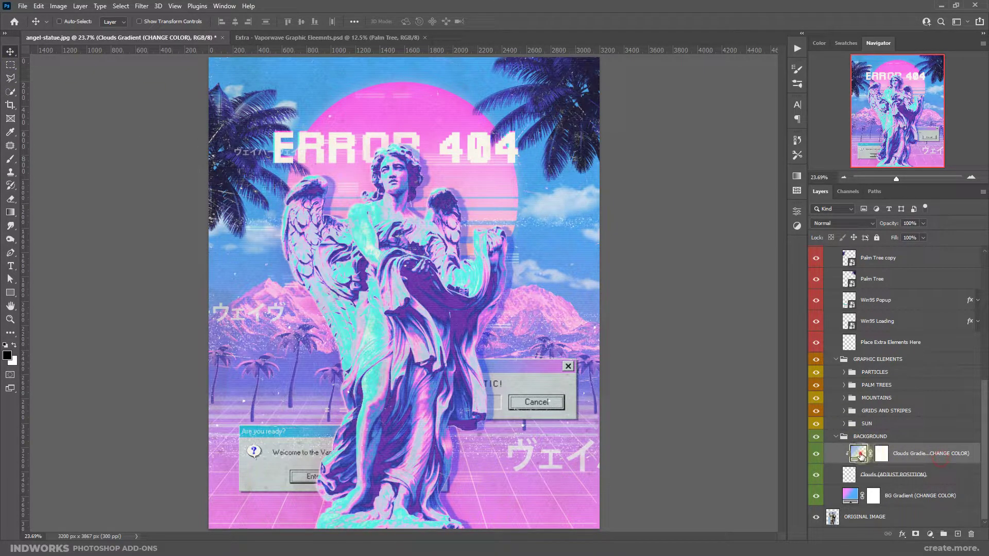
double_click(859, 454)
click(699, 223)
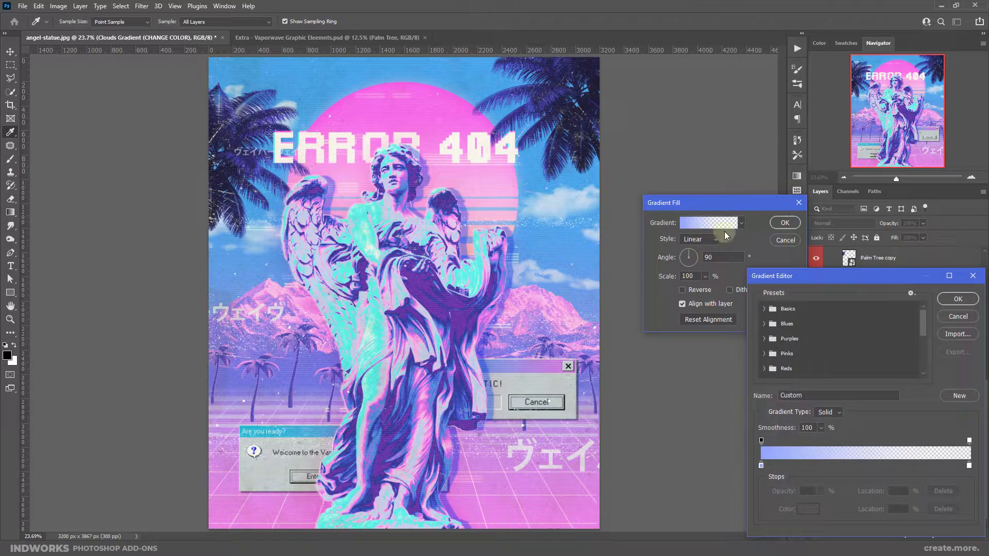
double_click(761, 468)
drag(858, 448, 859, 472)
click(977, 338)
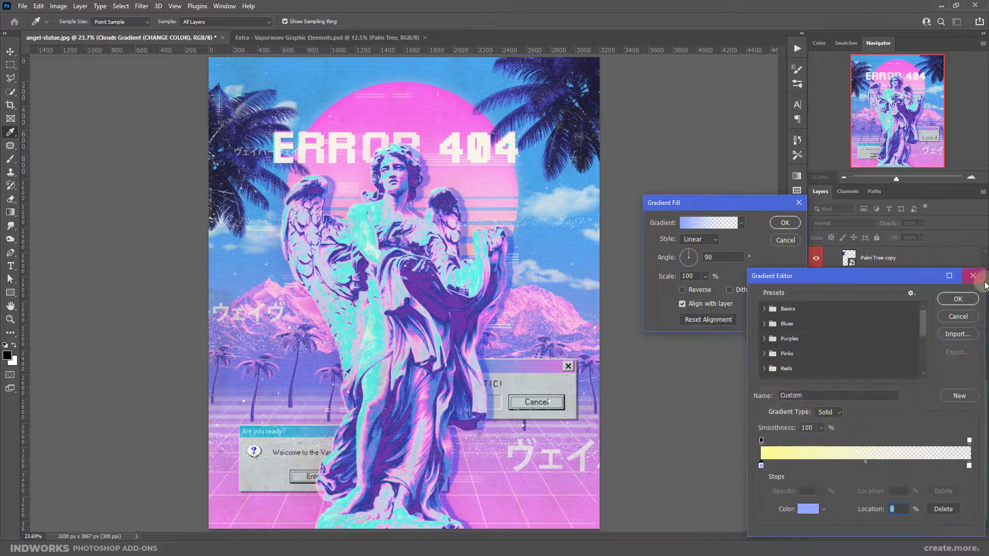
click(973, 276)
click(799, 203)
click(837, 437)
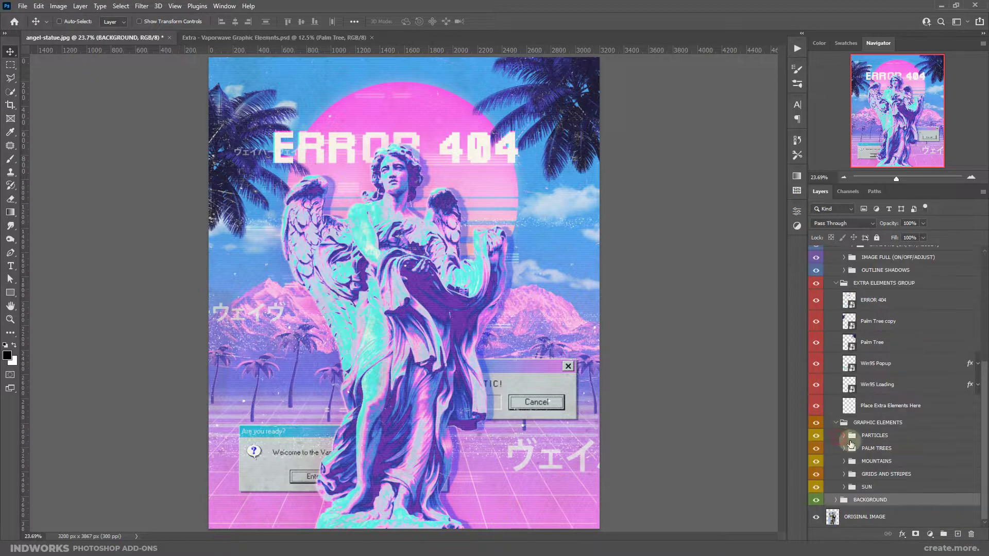
click(876, 489)
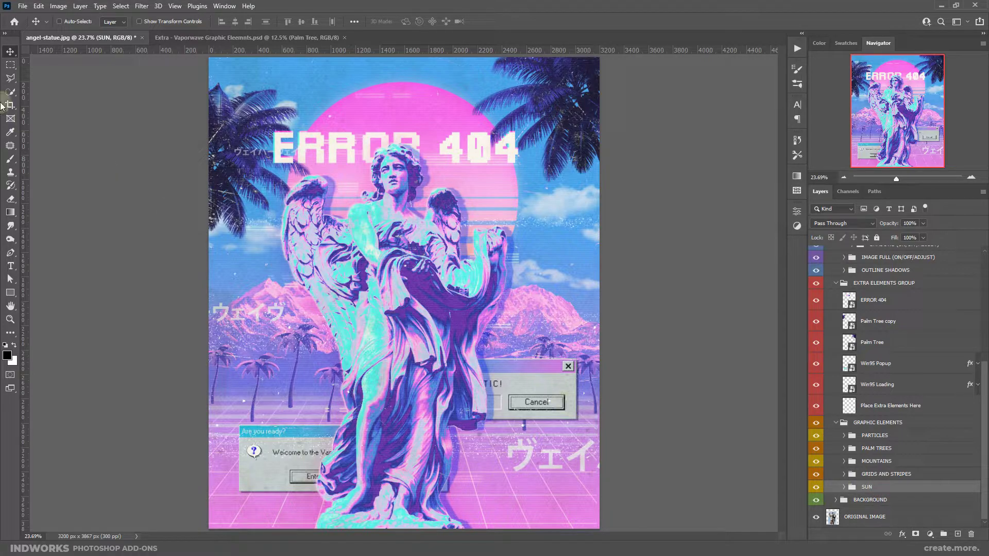
Step: Enlarge the SUN group to about 120.5% and reposition it slightly
click(7, 70)
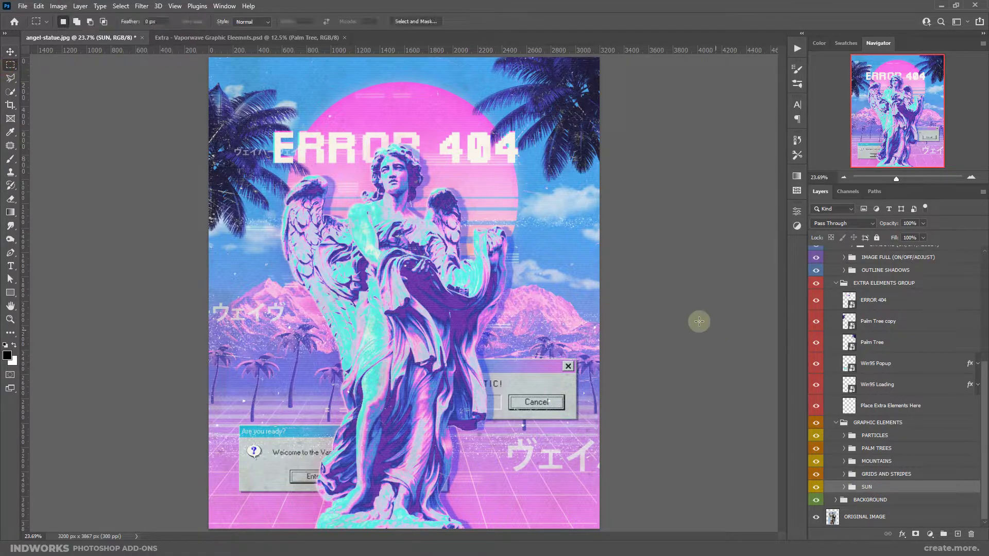
right_click(446, 252)
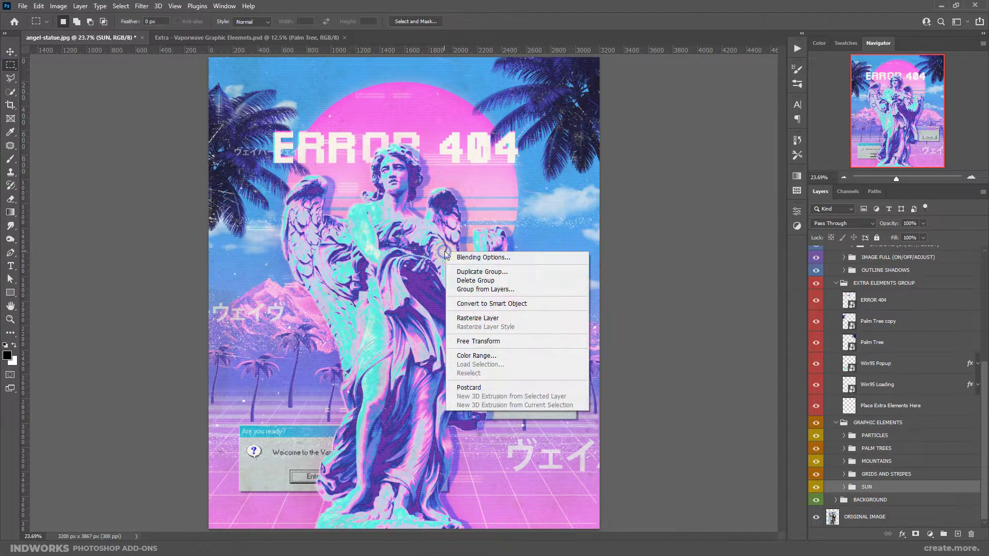
click(483, 342)
drag(404, 330, 402, 382)
drag(397, 318, 394, 315)
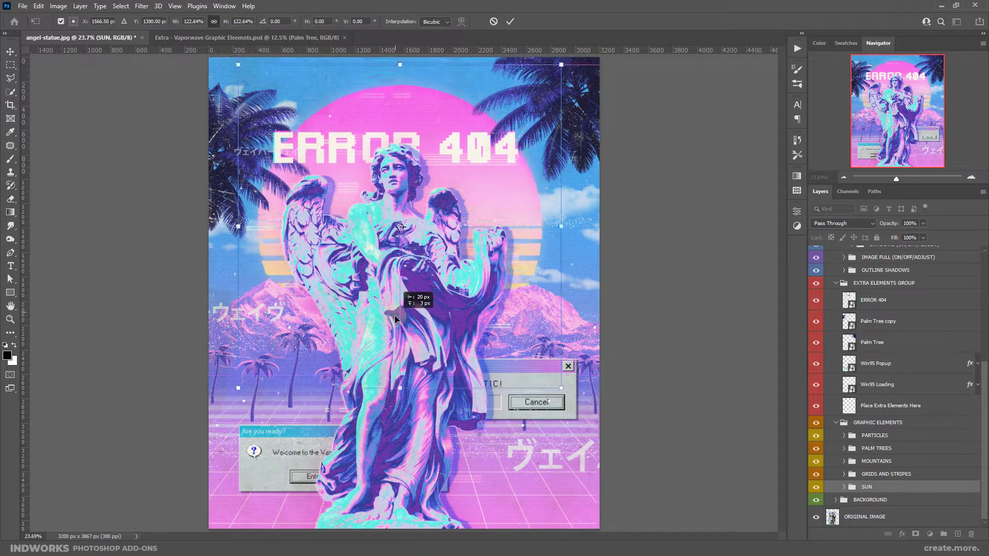
drag(401, 387, 400, 382)
mouse_move(399, 287)
mouse_down()
mouse_move(394, 296)
mouse_move(397, 281)
mouse_move(409, 284)
mouse_move(399, 284)
mouse_up()
key(Return)
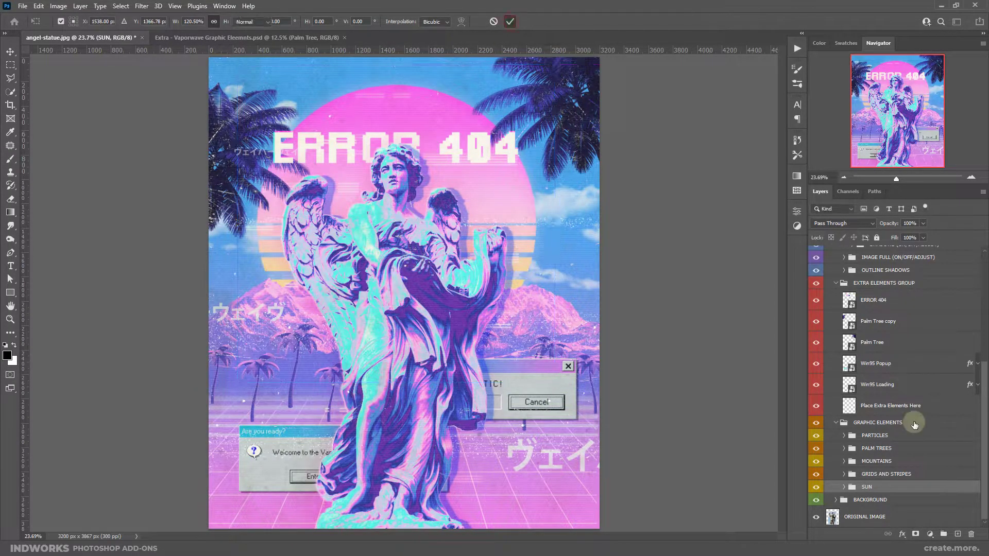
Step: Expand the SUN group and preview the Sun Base layer by toggling its visibility
click(844, 488)
scroll(906, 453, down, 2)
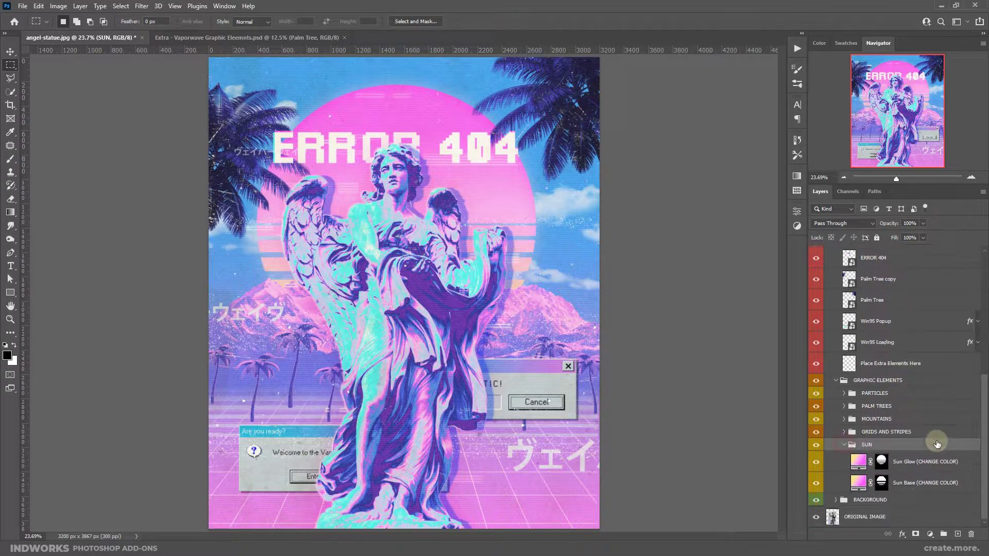
click(918, 470)
click(907, 487)
click(816, 484)
click(816, 484)
click(816, 484)
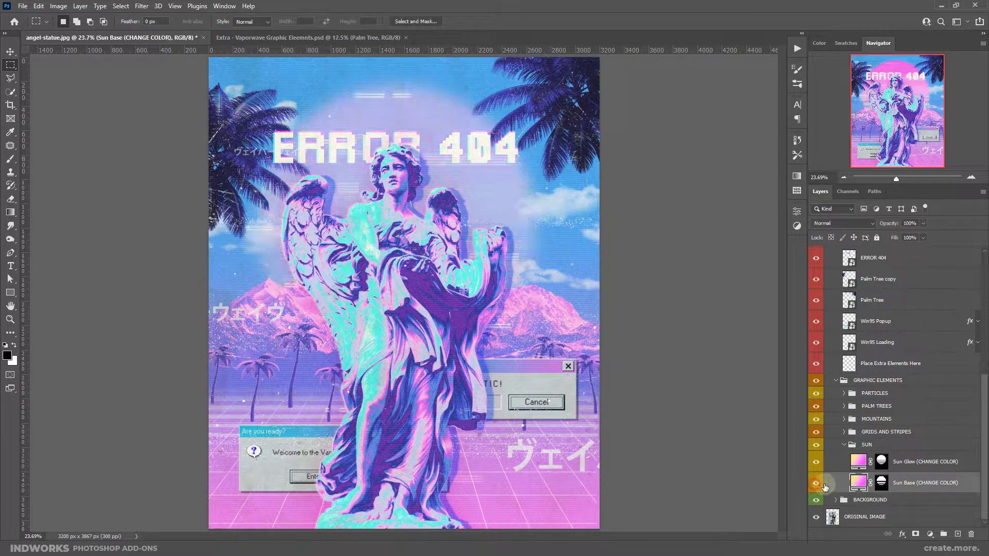
click(816, 483)
Step: Try a green right stop on the Sun Base gradient, then cancel every dialog
double_click(858, 482)
click(709, 222)
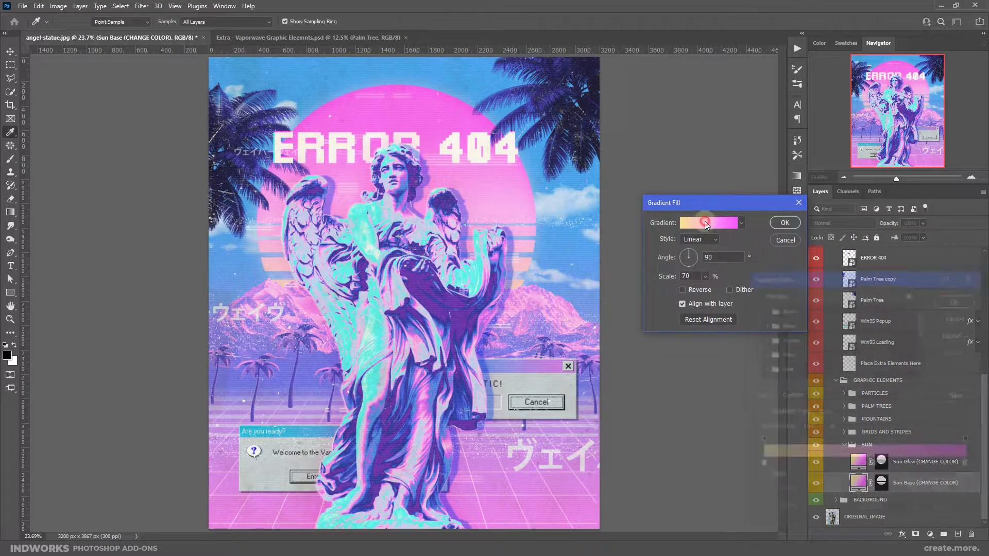
double_click(969, 467)
drag(859, 392, 860, 481)
click(946, 376)
click(959, 316)
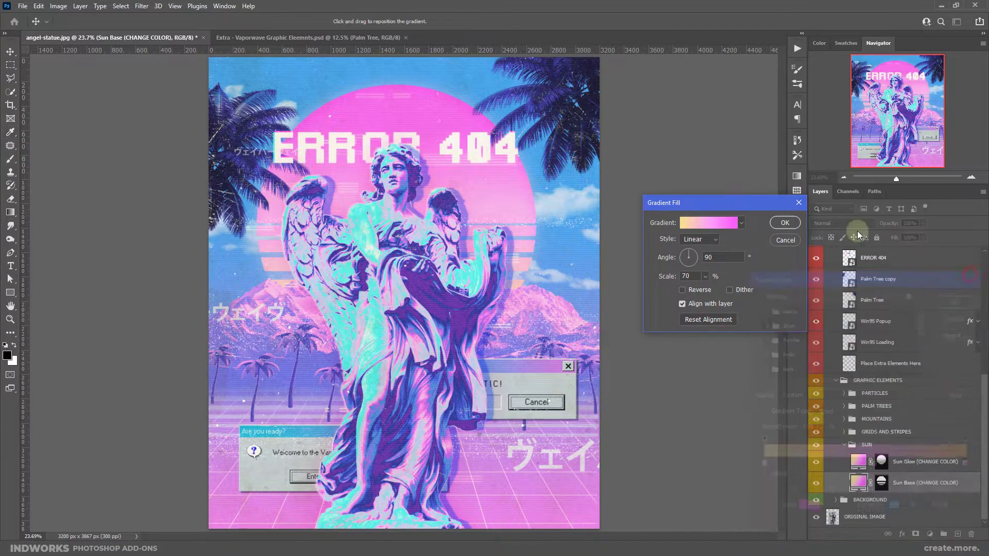
click(785, 240)
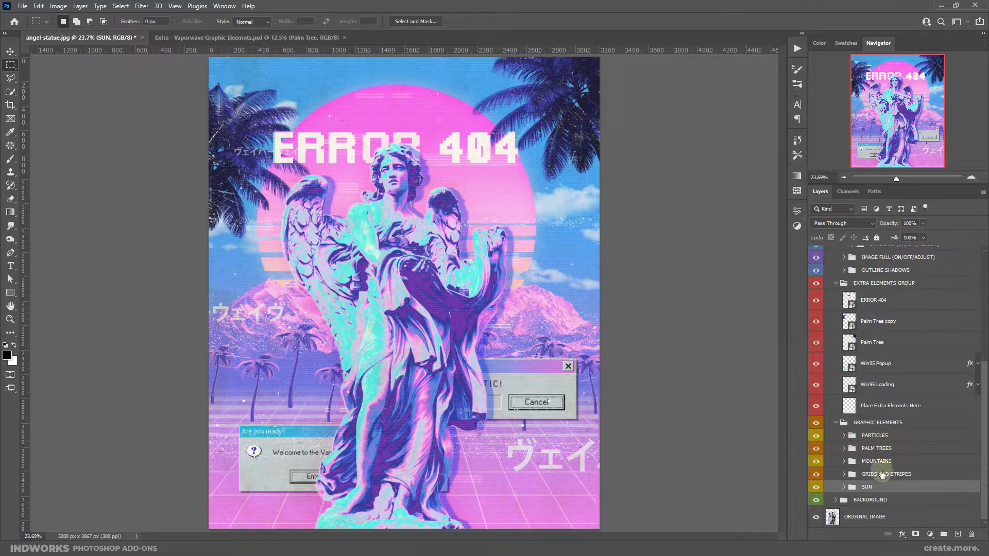
click(882, 475)
click(845, 474)
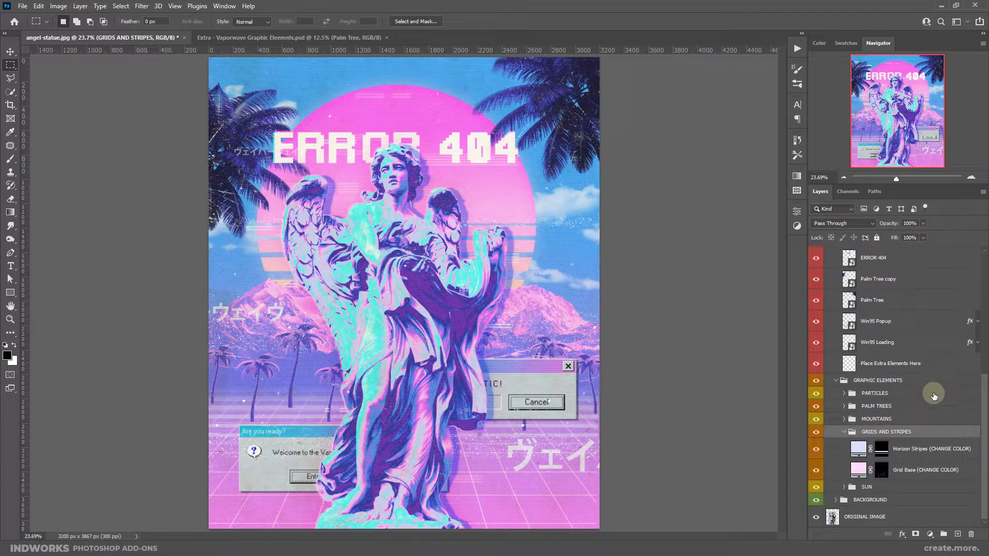
click(910, 448)
click(10, 52)
drag(345, 423, 330, 531)
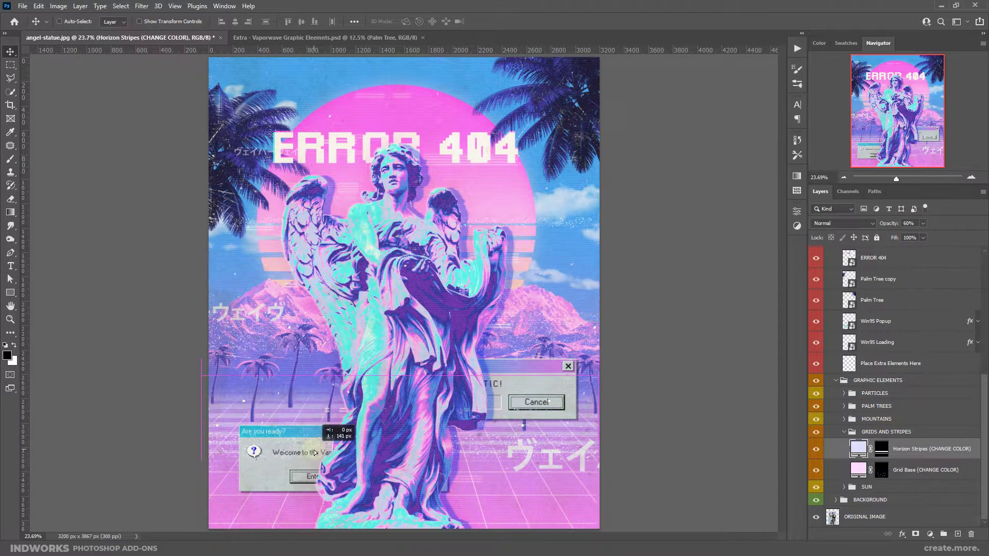
right_click(921, 451)
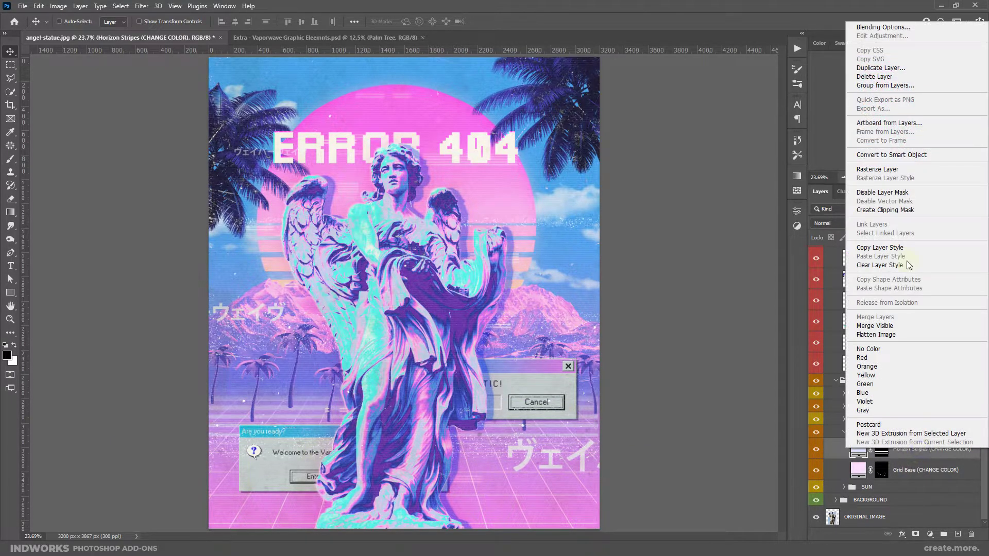
click(870, 68)
click(576, 153)
drag(522, 239, 338, 80)
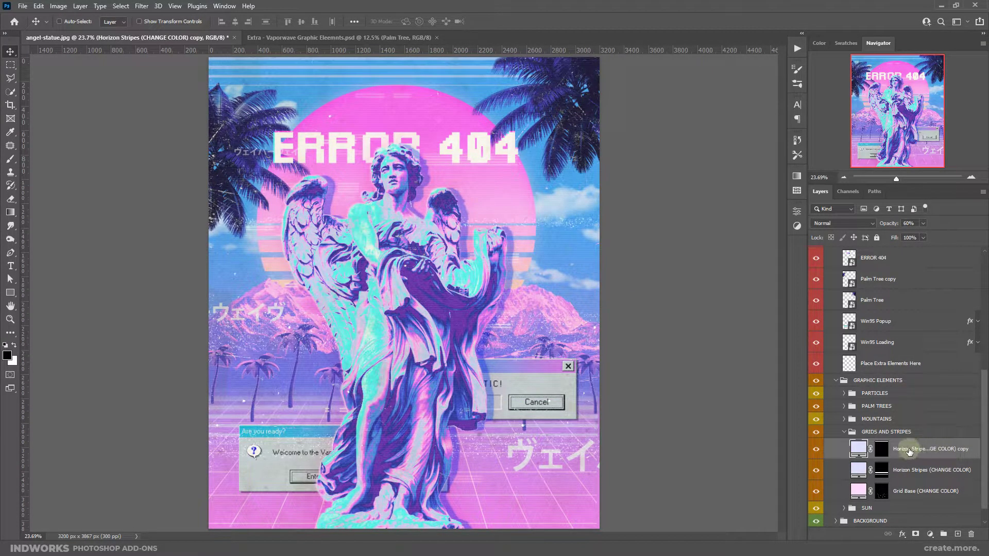
drag(910, 452, 972, 534)
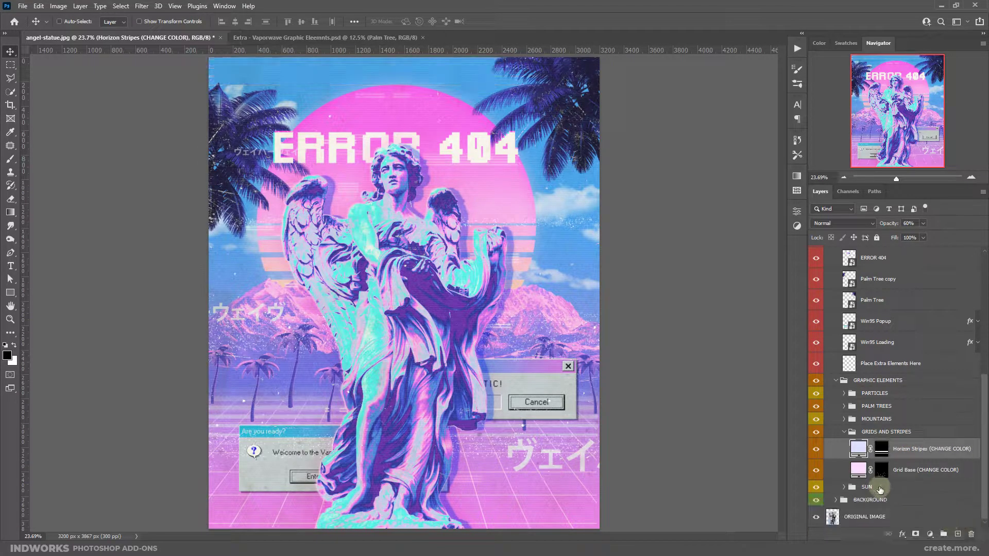
double_click(860, 447)
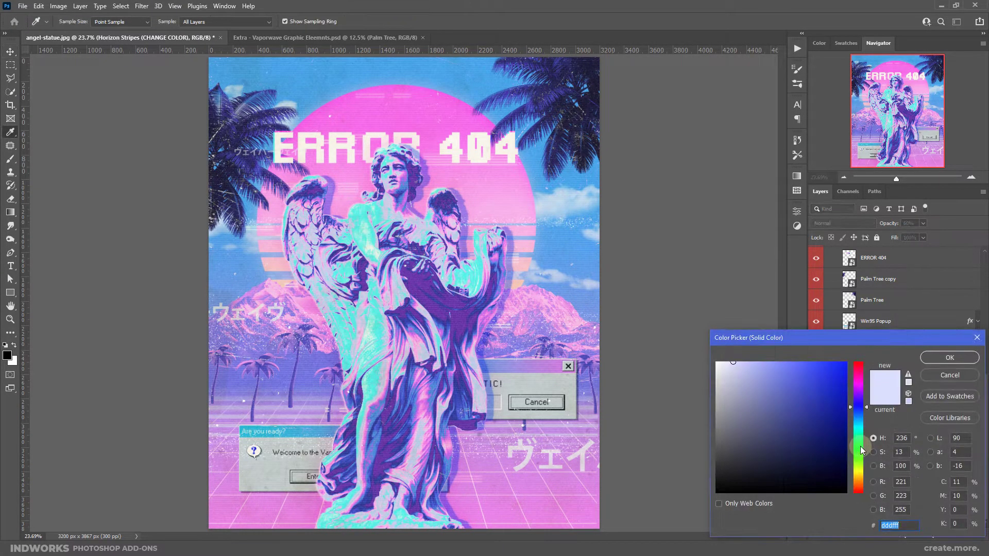
click(827, 392)
drag(810, 401, 752, 377)
click(976, 337)
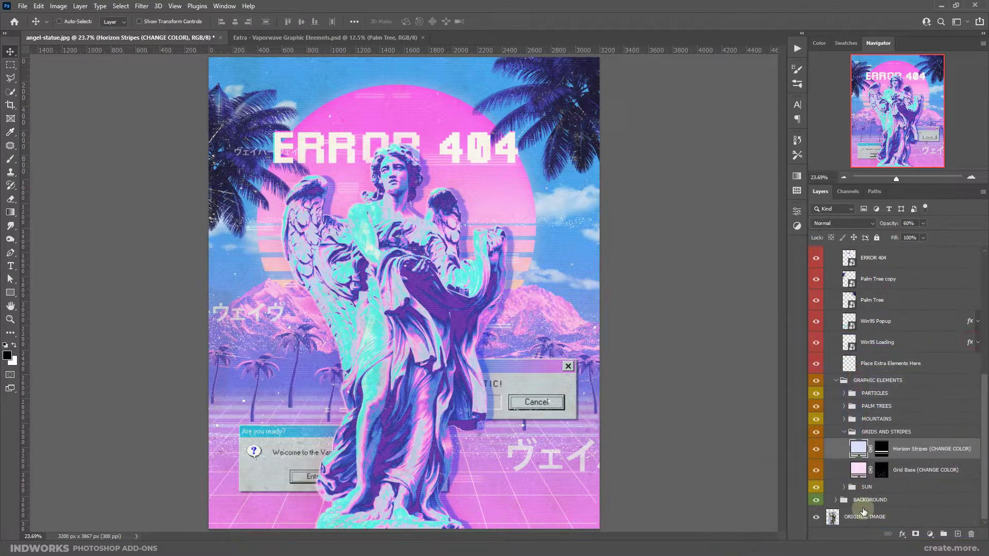
click(856, 470)
double_click(856, 470)
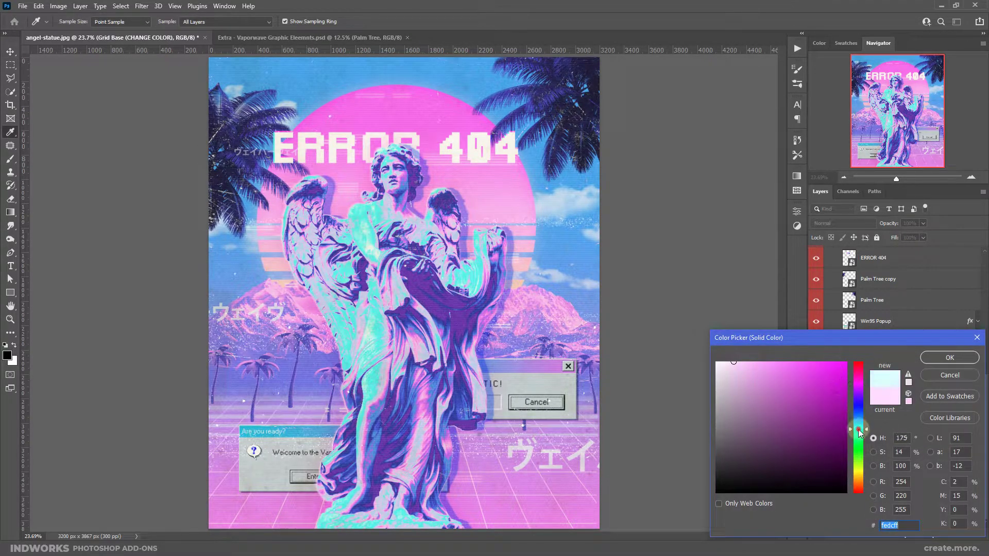
drag(858, 381, 858, 410)
mouse_move(772, 415)
mouse_down()
mouse_move(784, 420)
mouse_move(755, 421)
mouse_move(763, 362)
mouse_move(735, 361)
mouse_up()
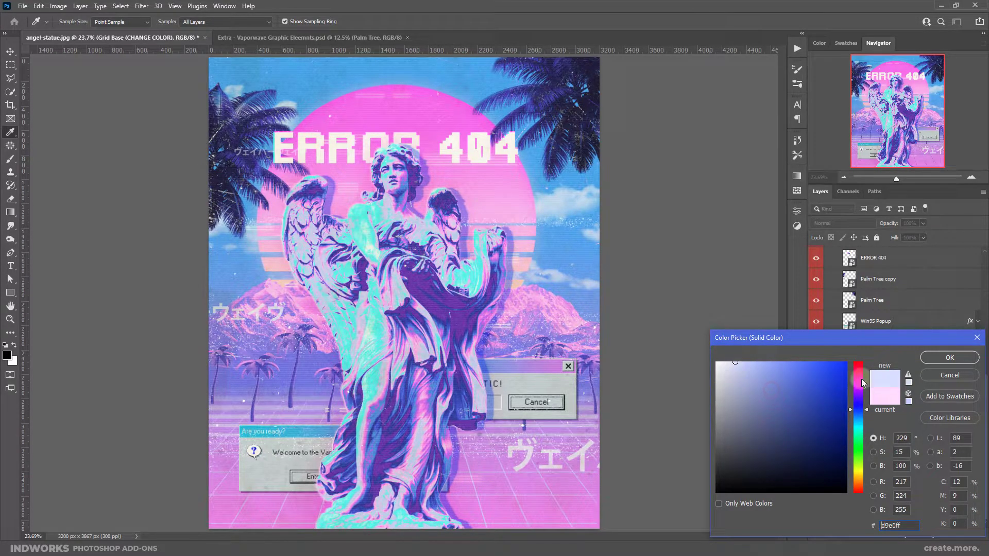
click(949, 375)
click(893, 458)
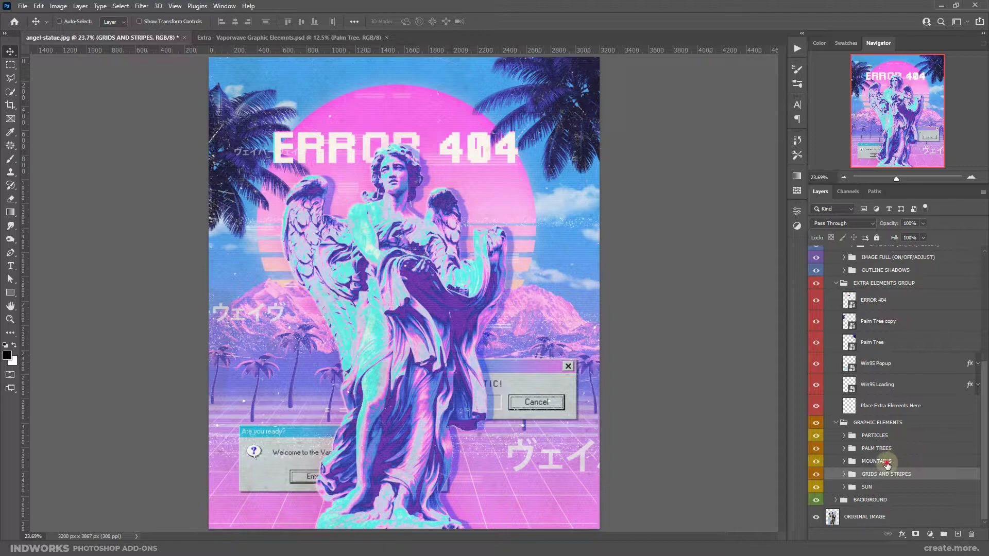
click(887, 463)
Step: Expand the MOUNTAINS group and move the mountains higher
click(844, 461)
scroll(935, 407, down, 2)
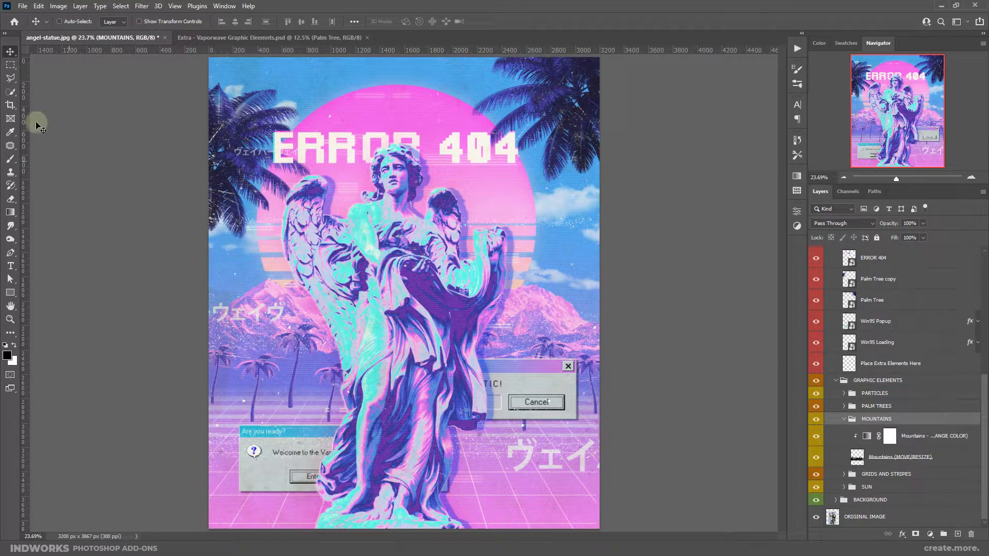
drag(364, 322, 335, 336)
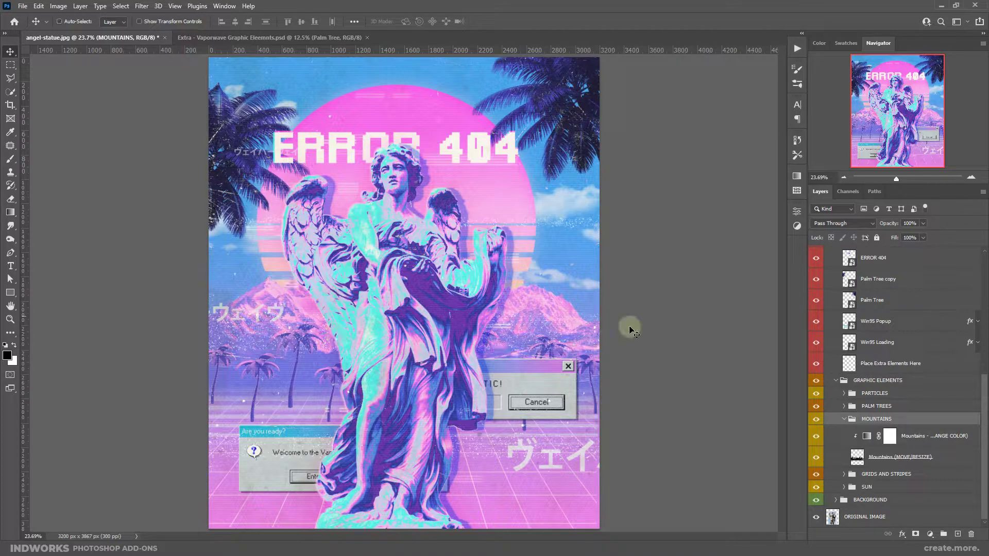
Step: Try a new left-stop colour on the Mountains gradient map, discard it, and collapse MOUNTAINS
click(930, 442)
click(867, 437)
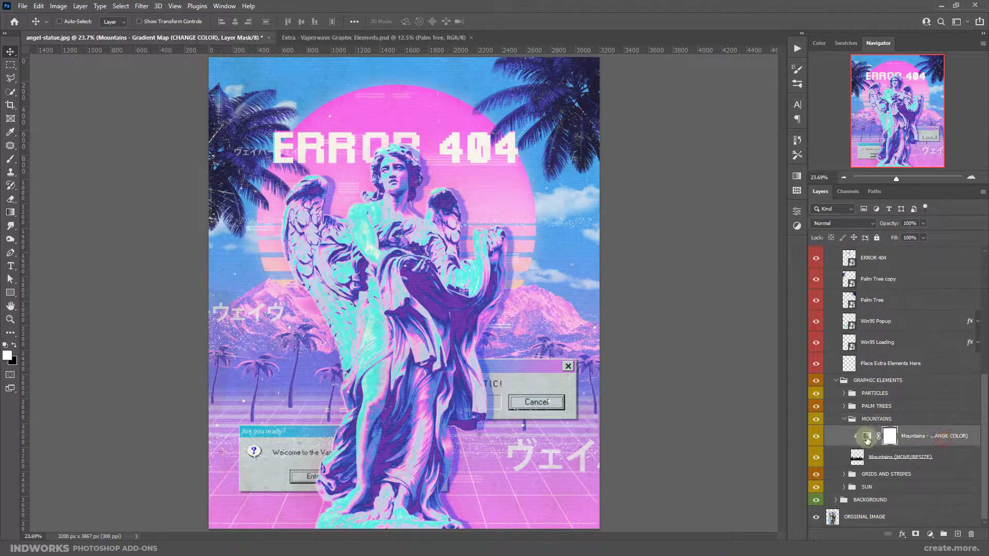
double_click(867, 438)
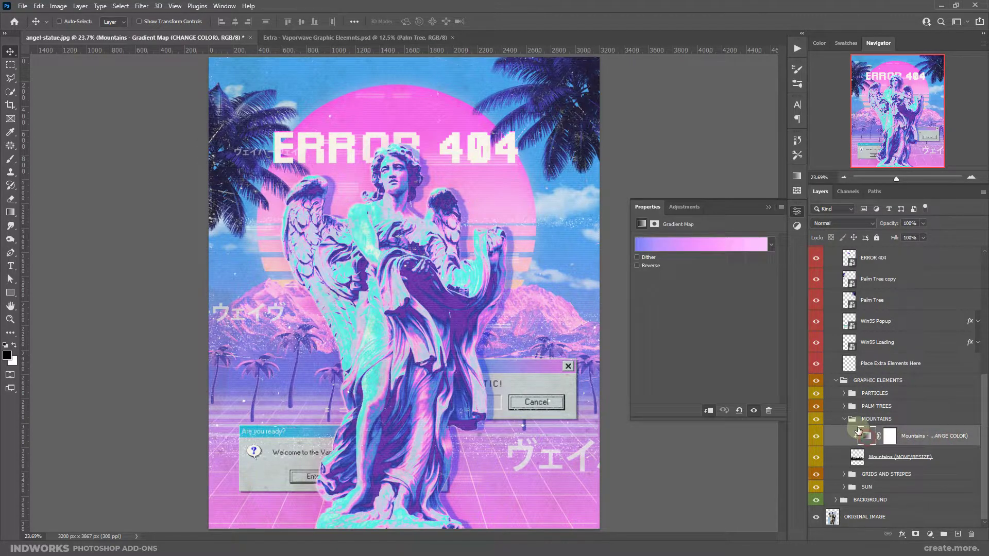
click(693, 246)
double_click(761, 465)
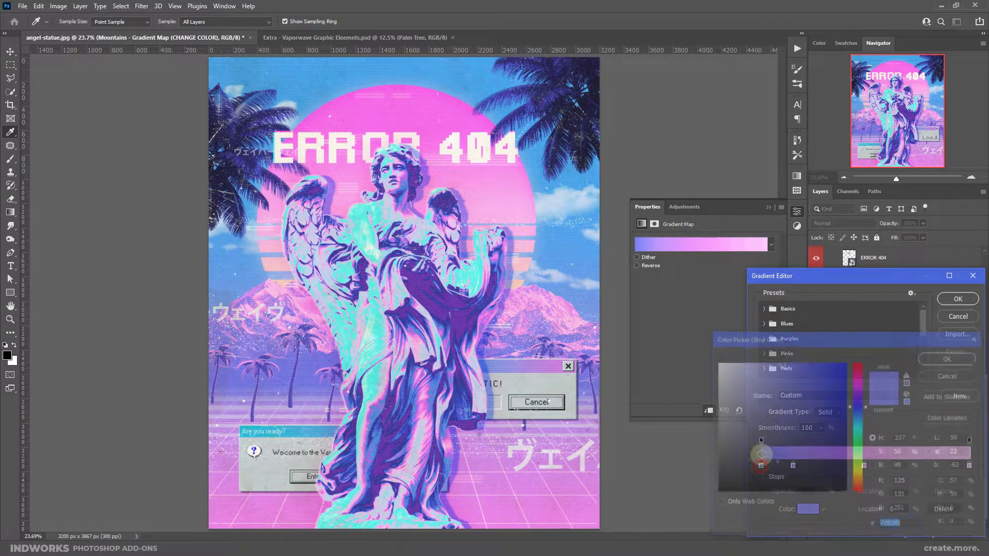
drag(848, 362, 744, 369)
key(Escape)
key(Escape)
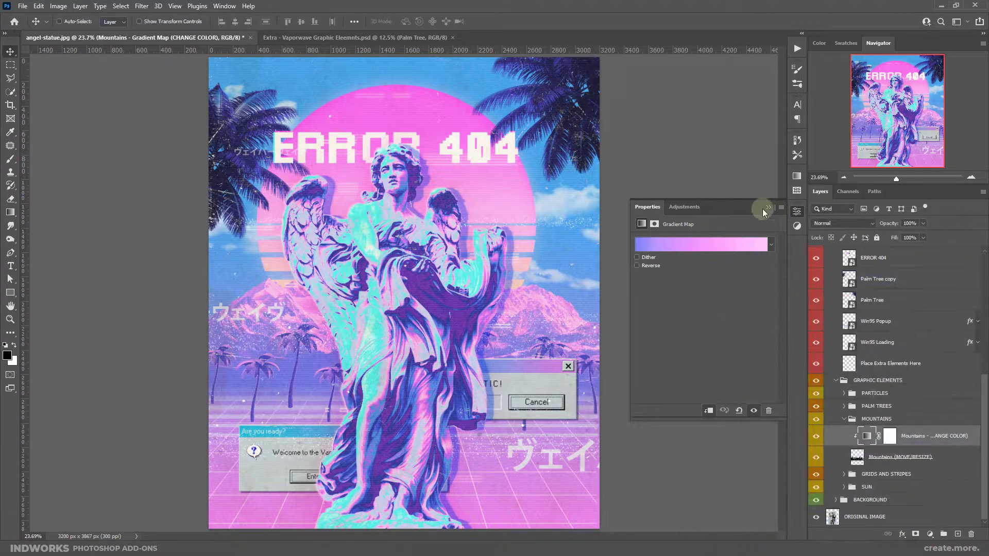
click(844, 425)
Step: Expand the PALM TREES group and move the palm trees down, then back up
click(875, 448)
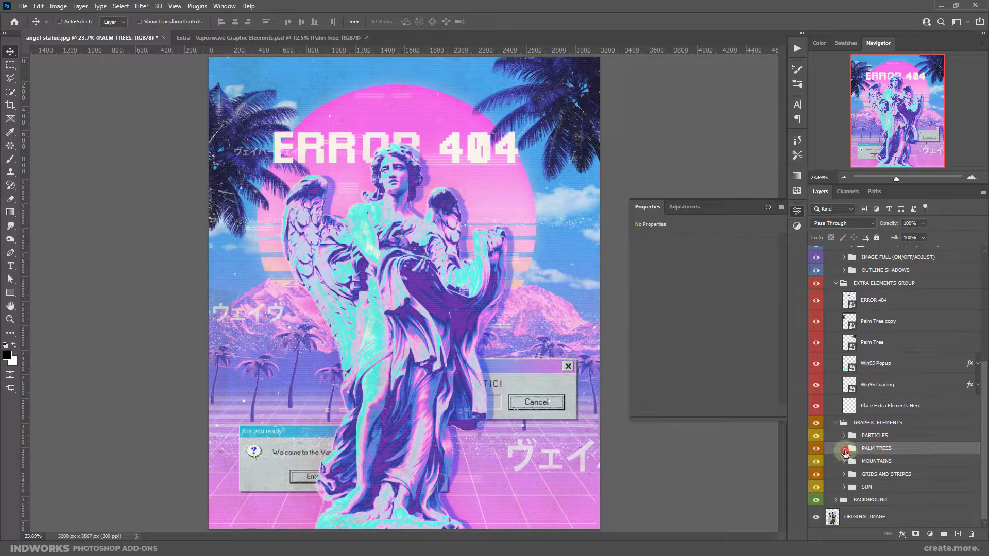
click(845, 451)
drag(366, 353, 365, 391)
drag(562, 380, 371, 366)
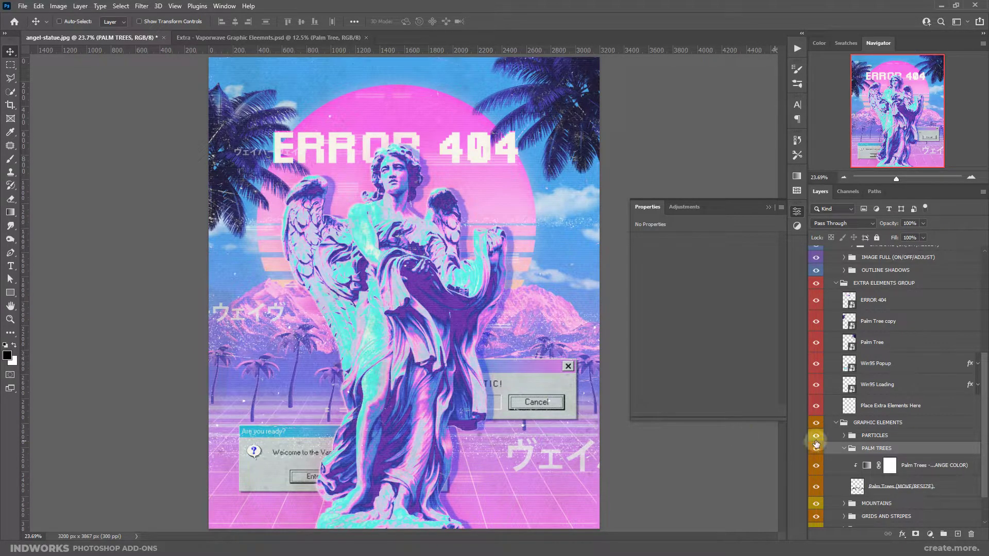
Step: Try a new hue for the Palm Trees gradient map's pink stop, then cancel it
click(872, 469)
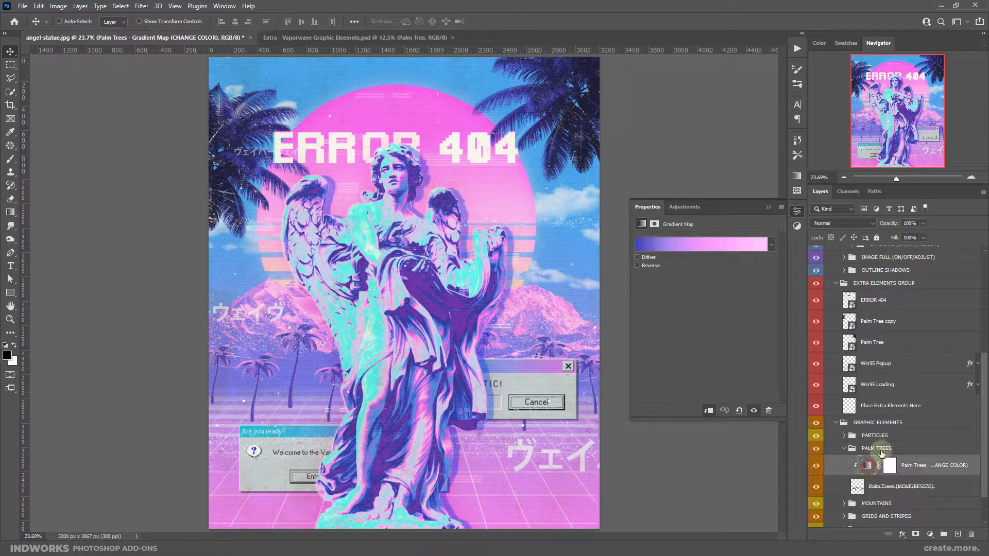
click(687, 246)
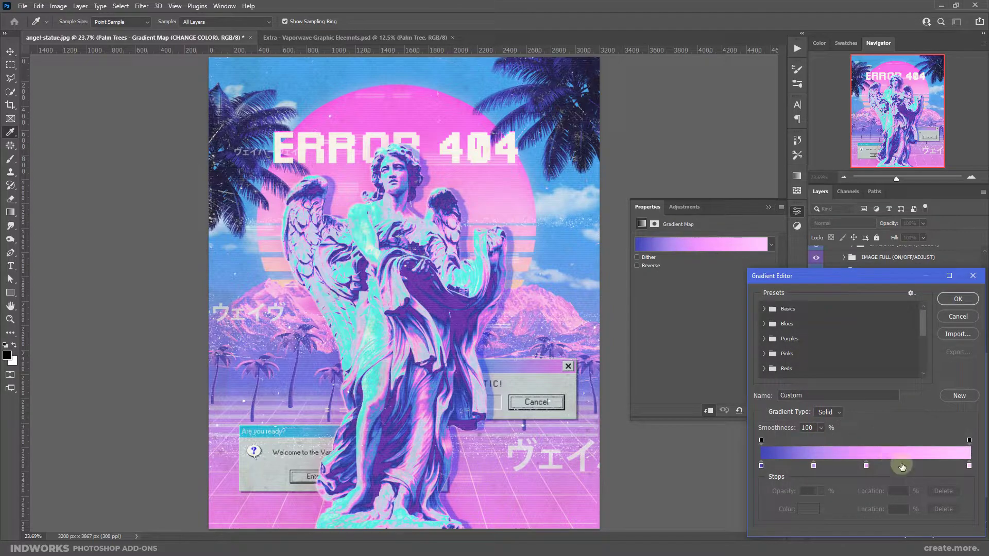
double_click(867, 467)
drag(857, 393, 860, 480)
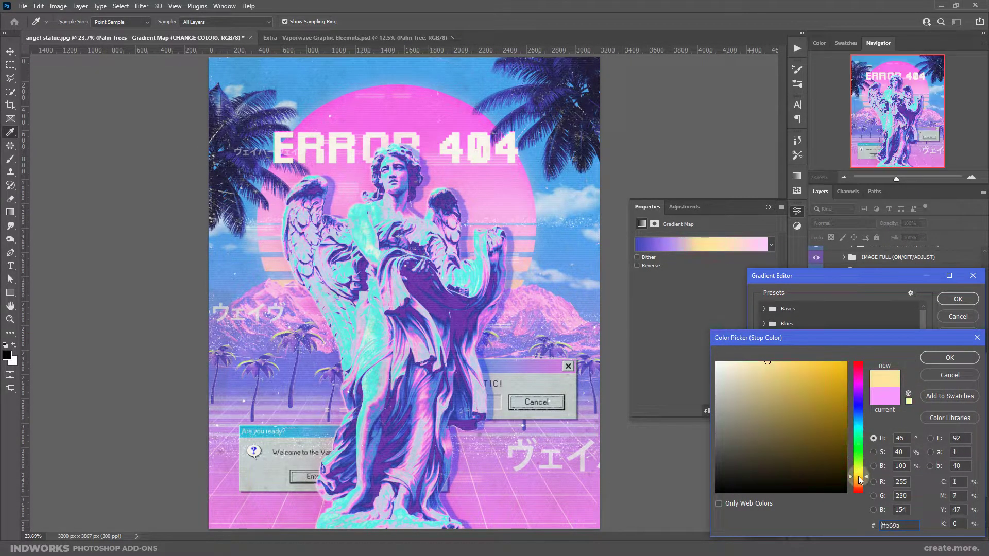
click(950, 358)
click(957, 299)
key(v)
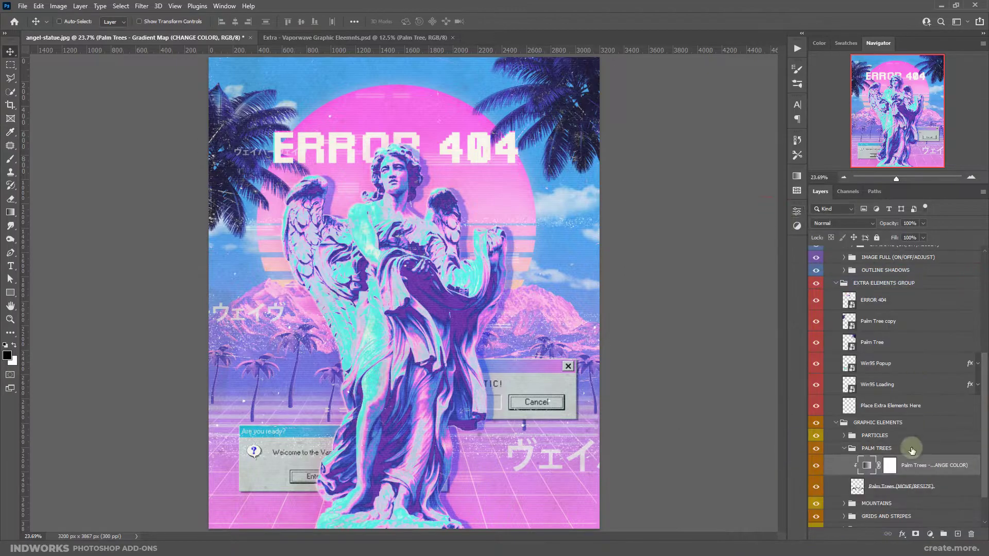
Step: Select the PARTICLES group and expand it to show Particles 1 and Particles 2
click(884, 447)
click(889, 438)
click(844, 435)
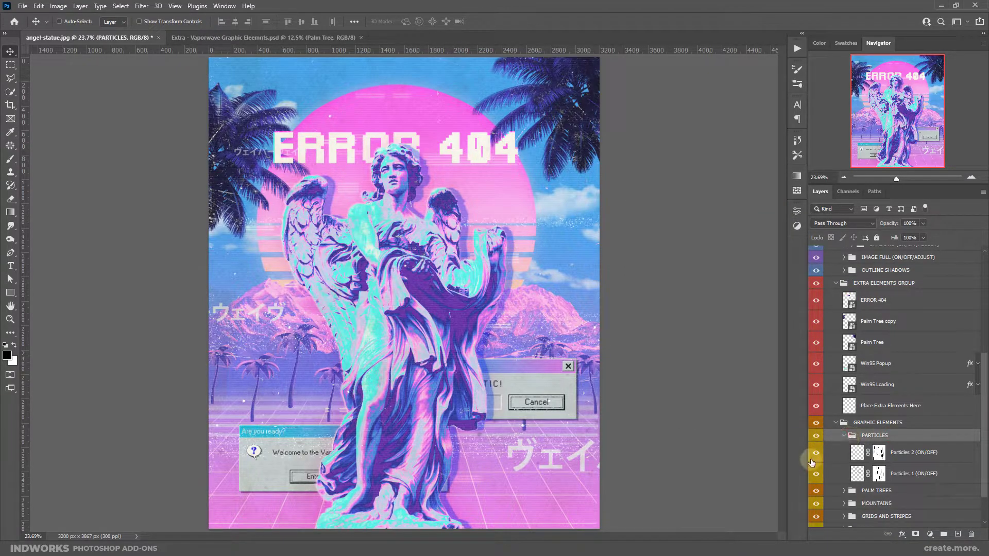
Step: Fill the Particles 2 layer mask with black using the Brush tool's black foreground
click(816, 475)
click(816, 475)
click(879, 453)
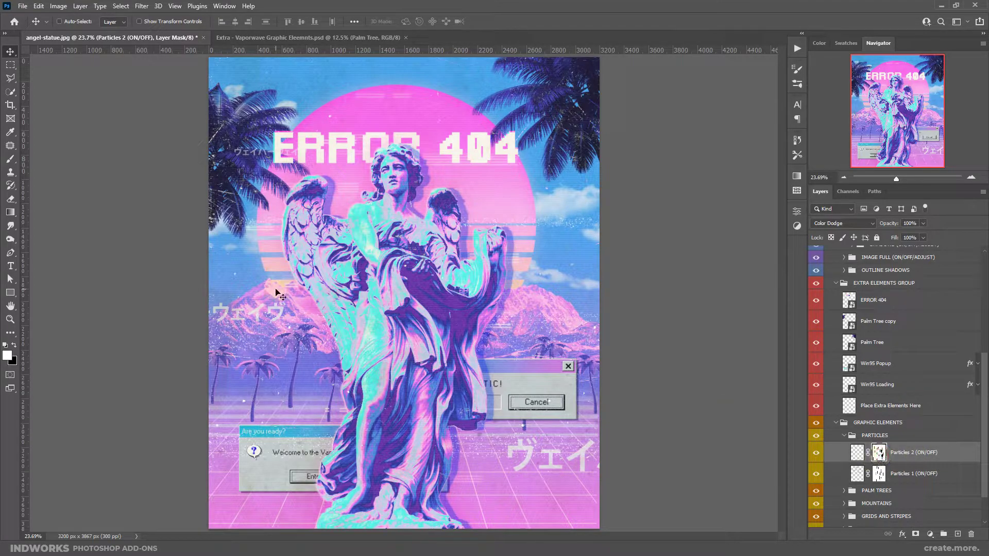
click(11, 159)
click(16, 345)
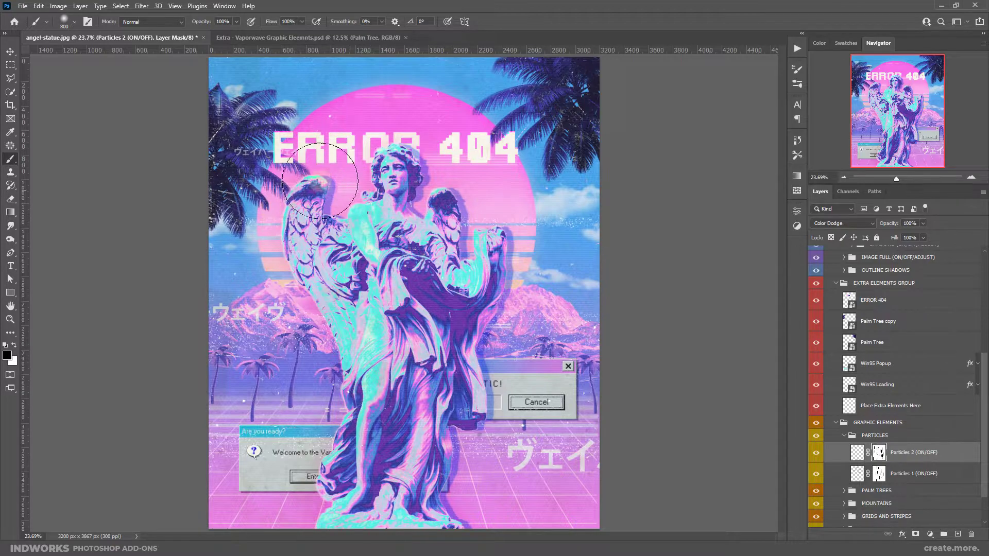
key(alt+BackSpace)
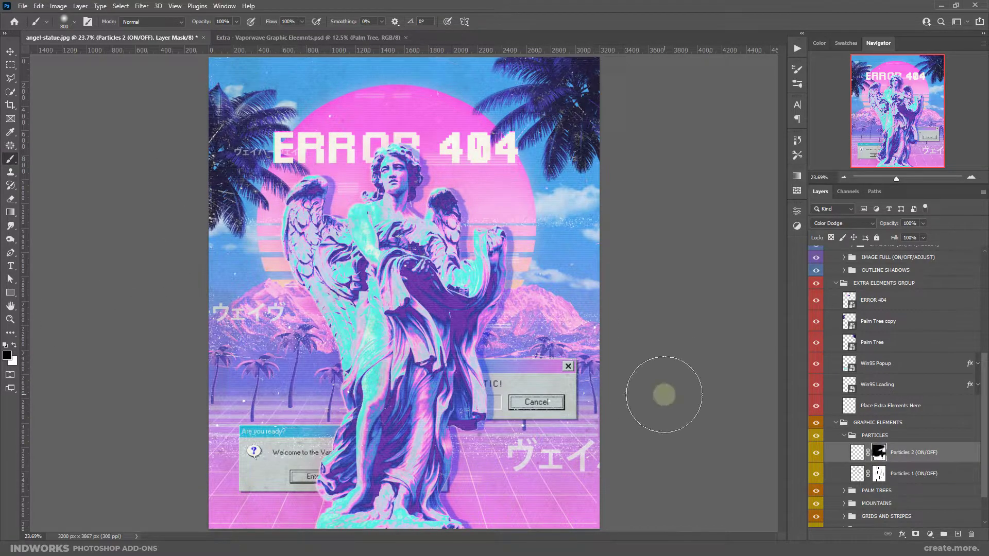
Step: Collapse PARTICLES and select the EXTRA ELEMENTS GROUP
click(843, 435)
click(904, 406)
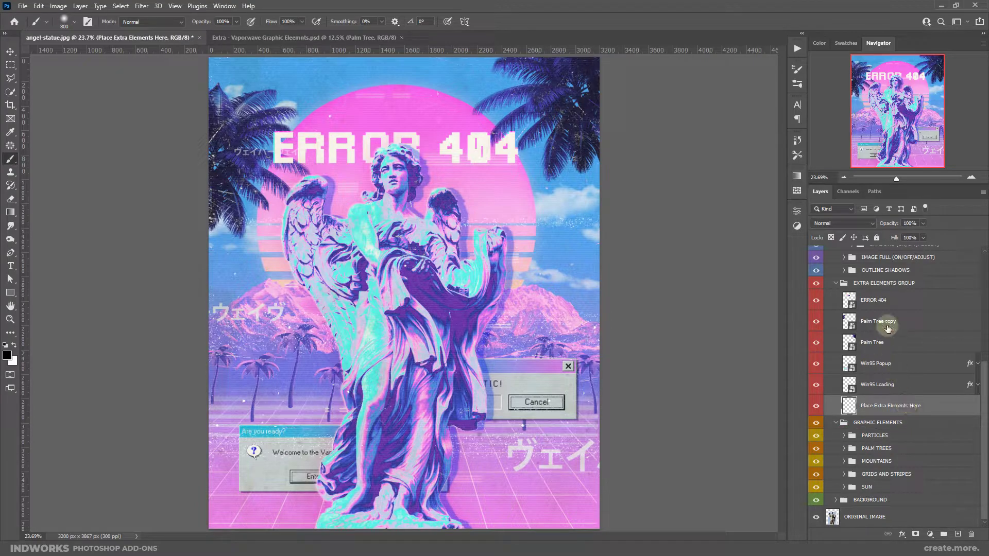
click(882, 284)
Step: Open the Win95 Popup layer's contents as wpopup11.psb
scroll(892, 319, up, 5)
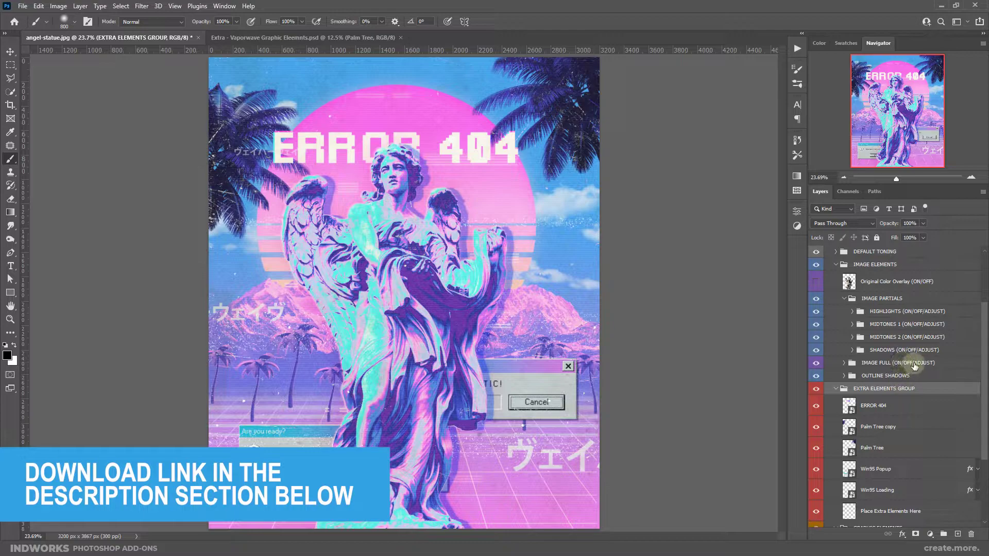
scroll(908, 391, down, 2)
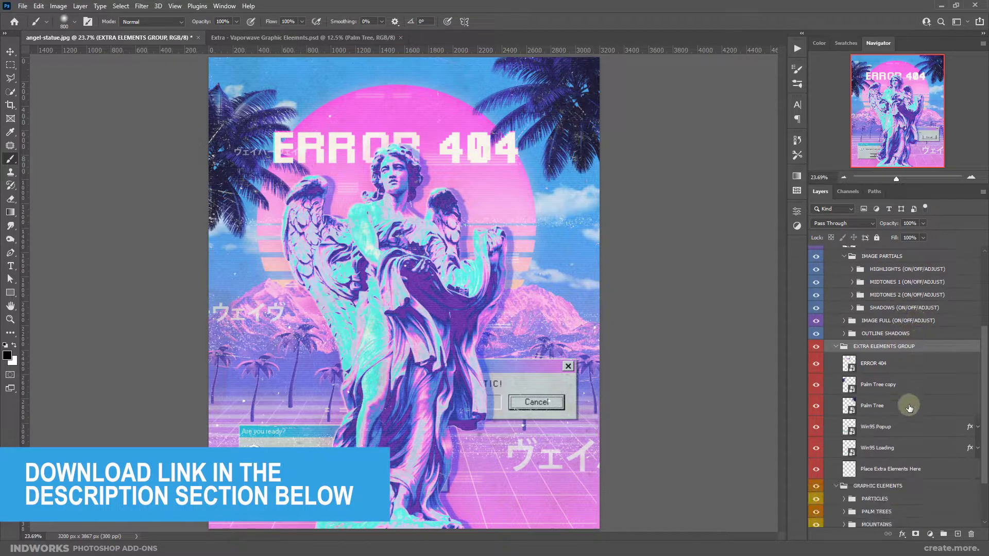
click(901, 432)
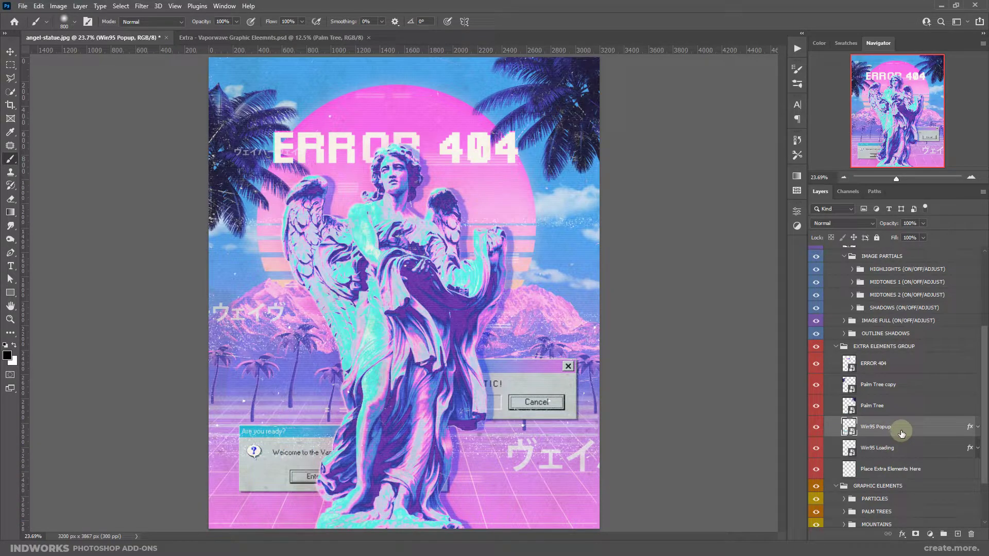
double_click(849, 427)
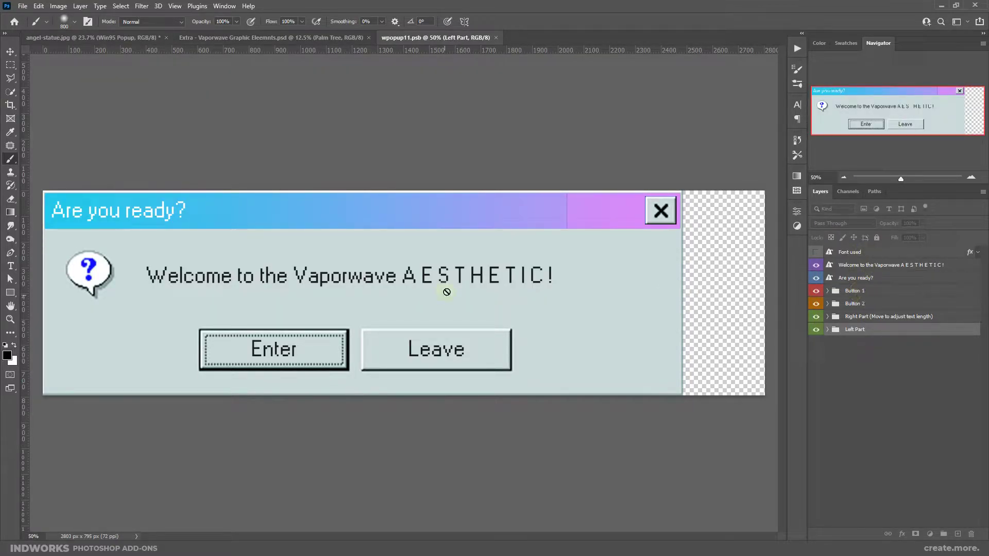
click(831, 252)
click(817, 253)
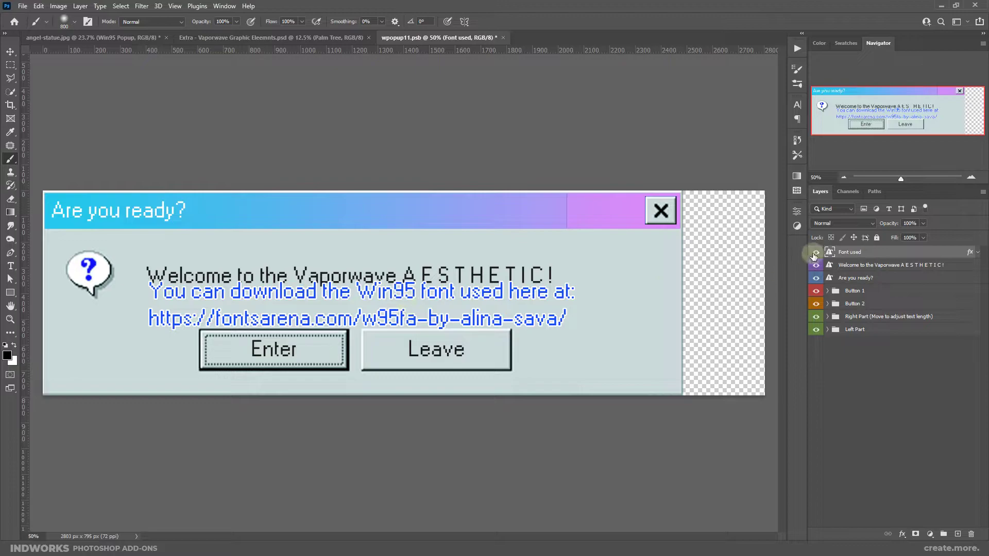
click(815, 252)
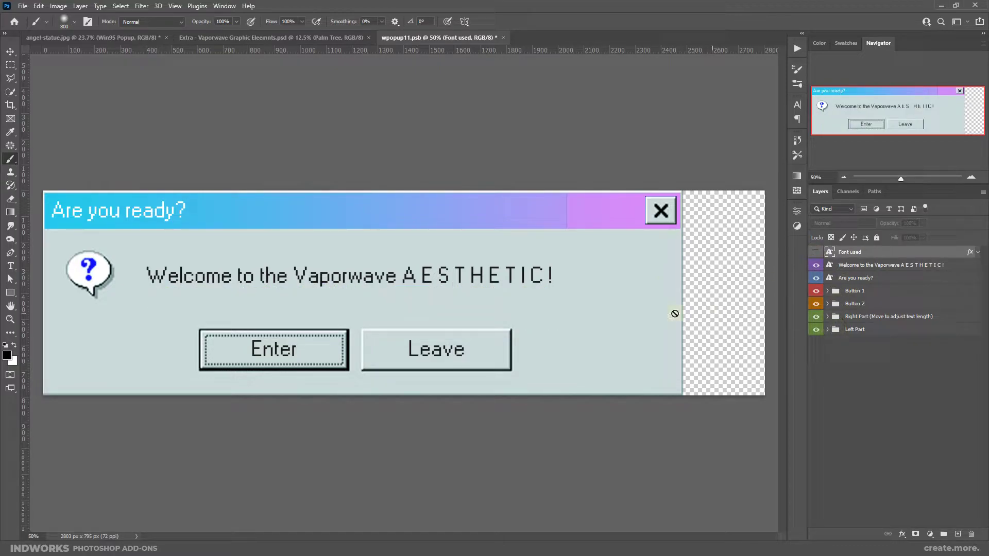
double_click(830, 265)
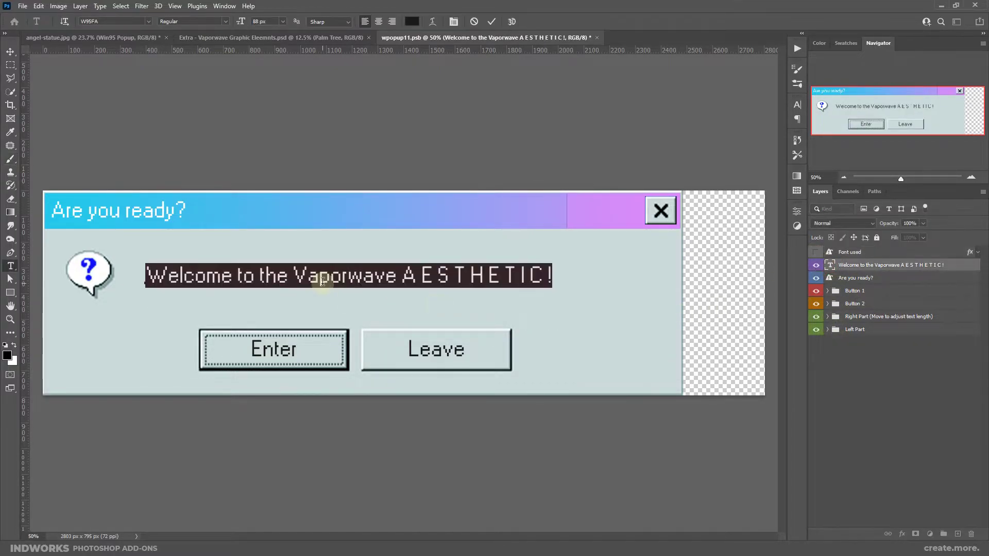
text(Hello!!)
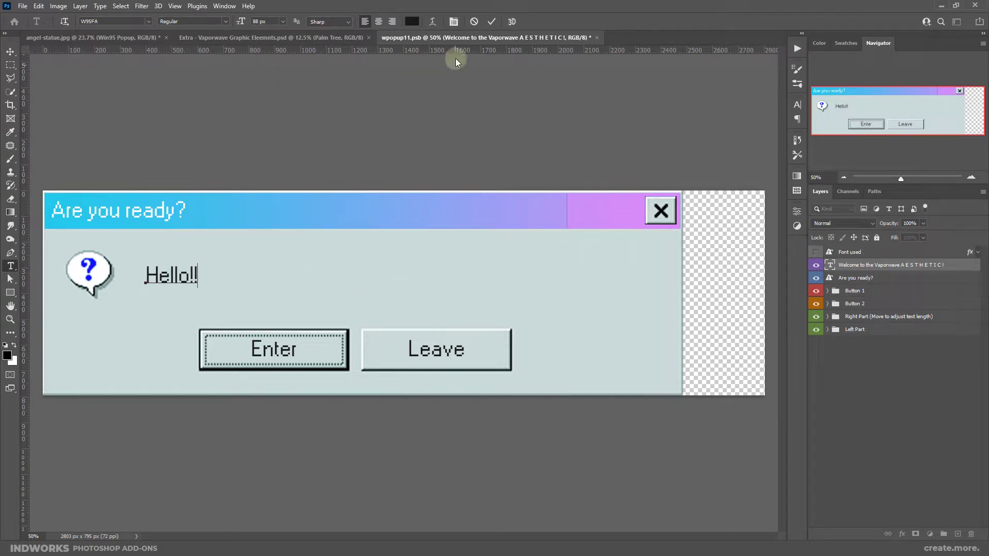
click(474, 22)
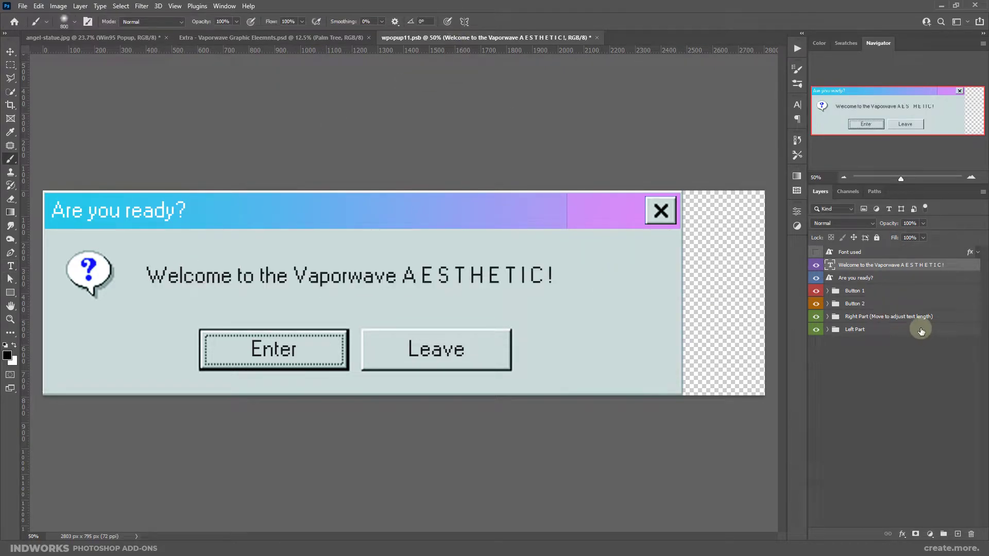
click(817, 291)
click(817, 292)
click(828, 317)
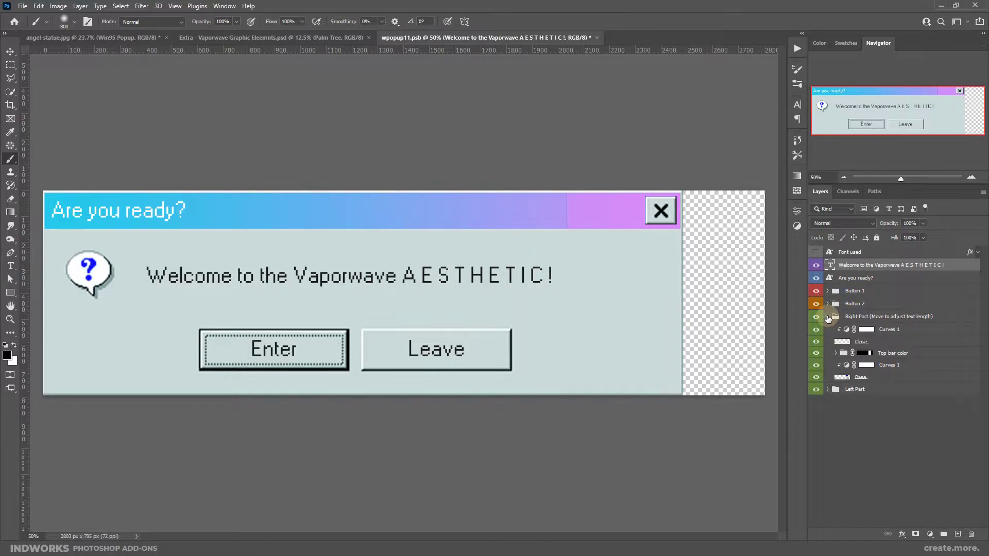
click(597, 38)
Step: Close wpopup11.psb without saving, expand OUTLINE SHADOWS and compare it hidden and shown
click(490, 206)
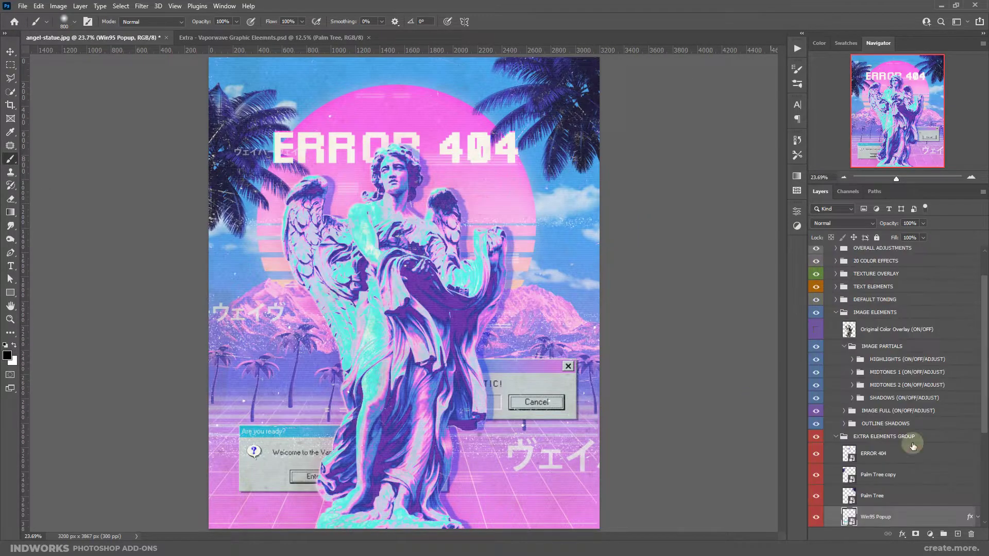
click(881, 314)
click(883, 423)
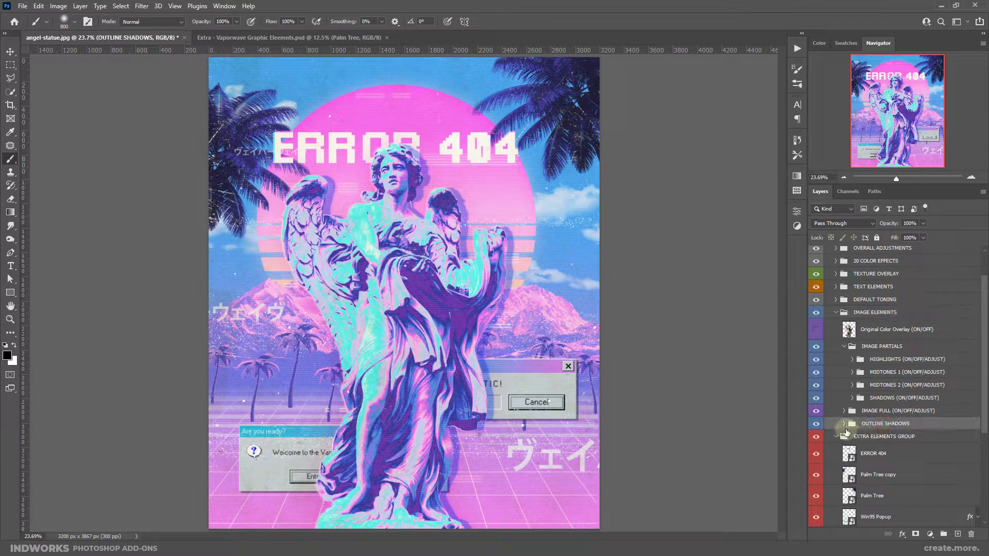
click(843, 424)
scroll(843, 423, down, 2)
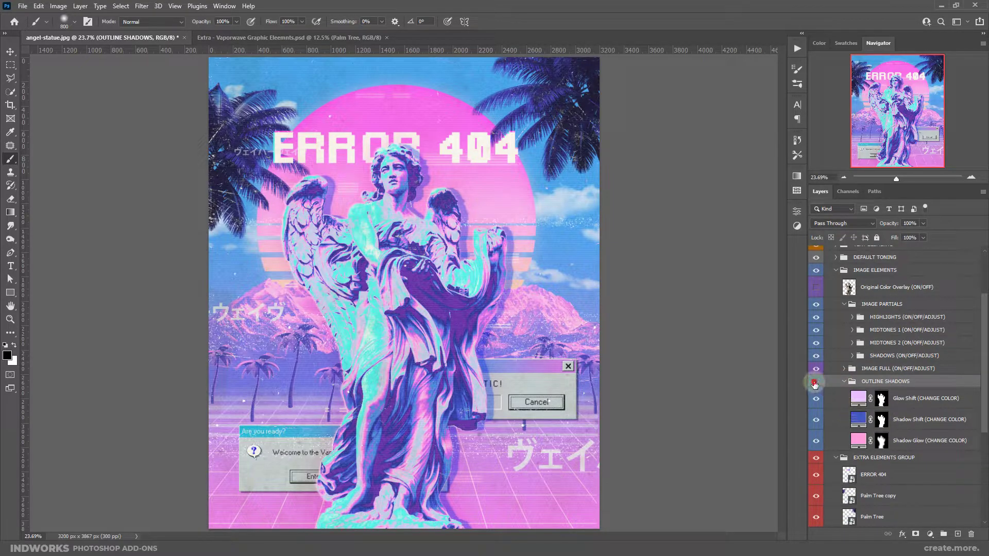
click(816, 382)
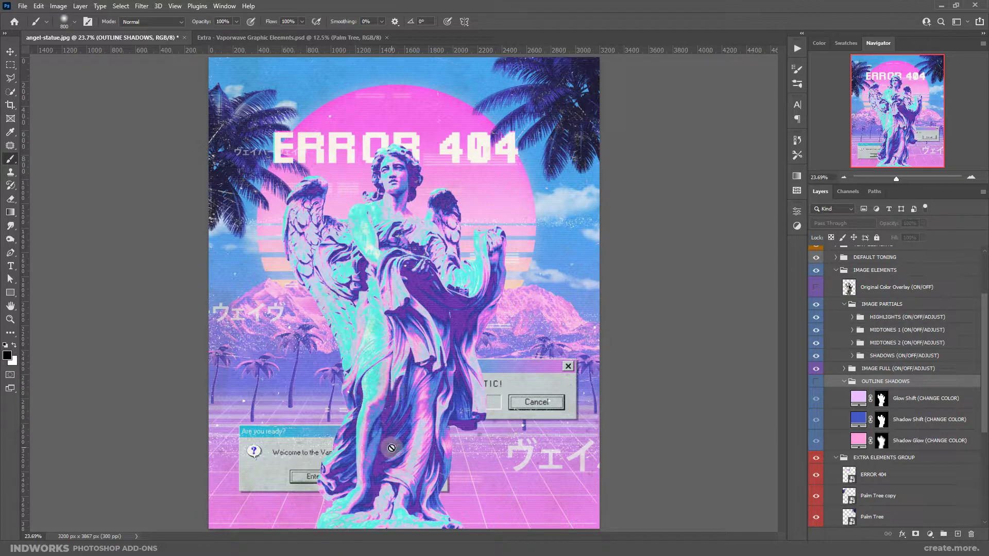
click(810, 393)
Step: Recolour Glow Shift toward light blue and Shadow Shift toward magenta, then collapse the group
click(857, 398)
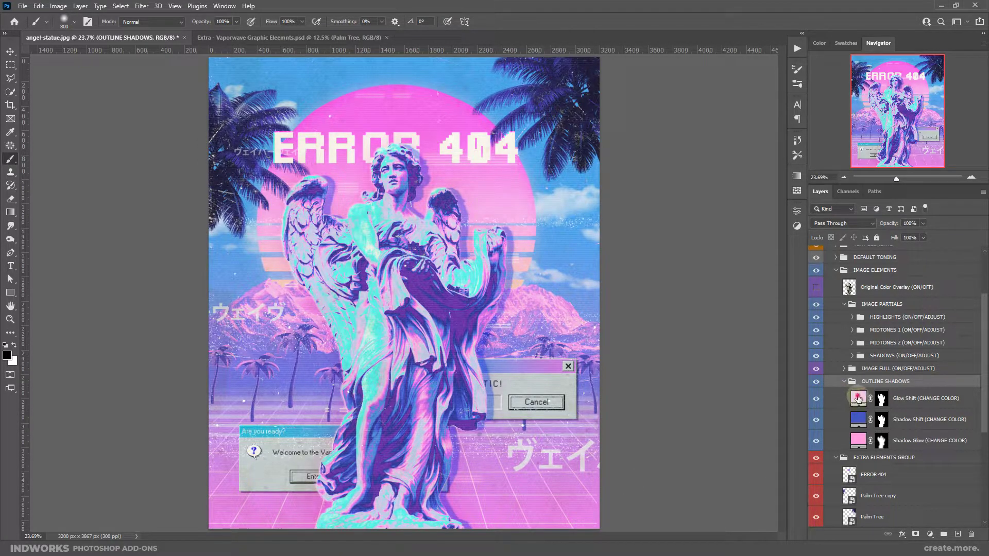
double_click(858, 398)
drag(777, 366, 795, 370)
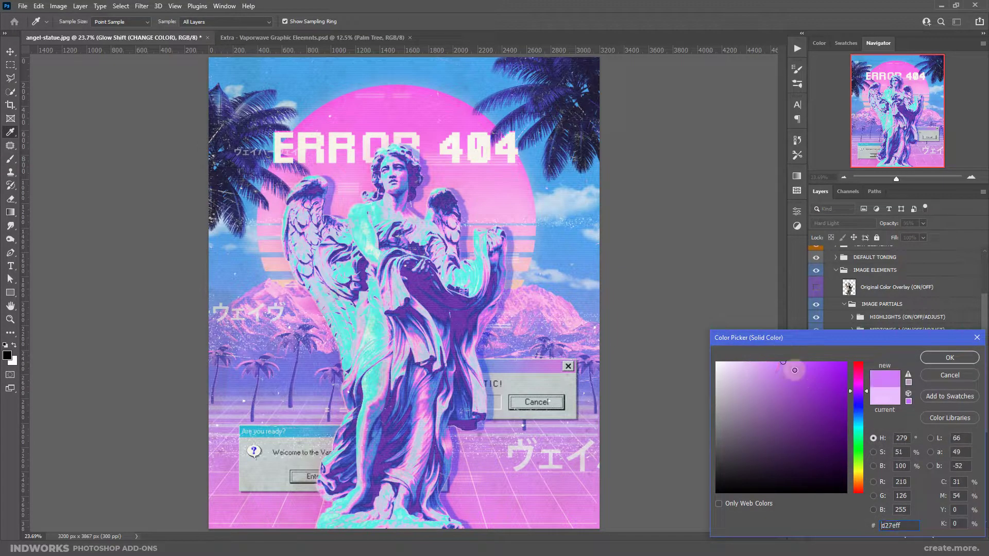
drag(858, 392, 858, 448)
click(950, 358)
double_click(858, 415)
drag(858, 409, 859, 450)
click(950, 358)
click(845, 384)
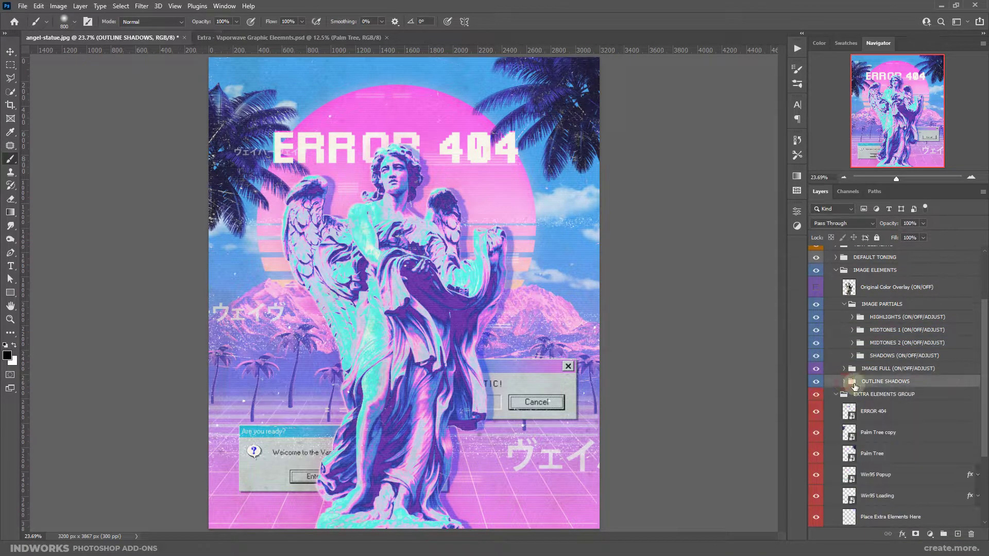
Step: Hide the IMAGE PARTIALS colouring on the statue and briefly toggle IMAGE FULL to compare
click(877, 305)
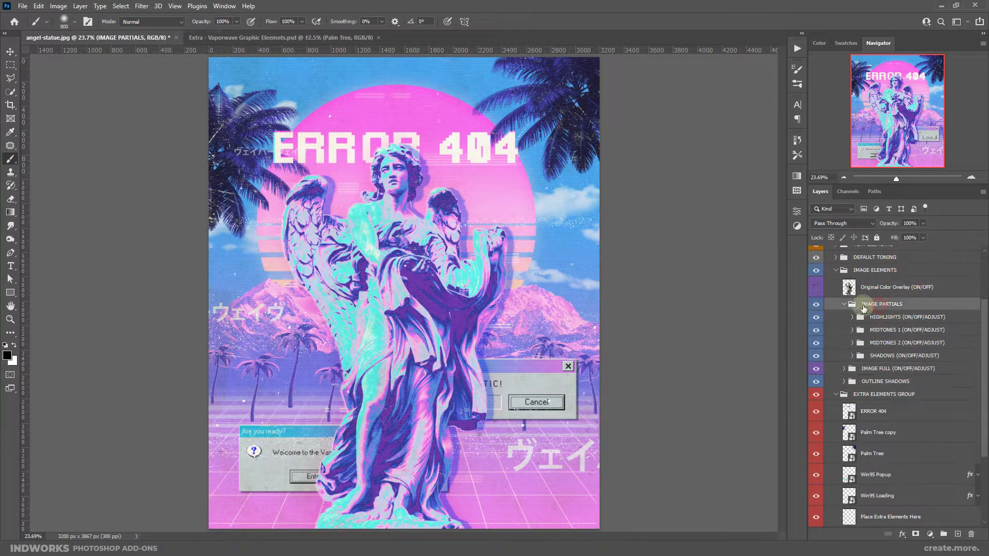
click(816, 304)
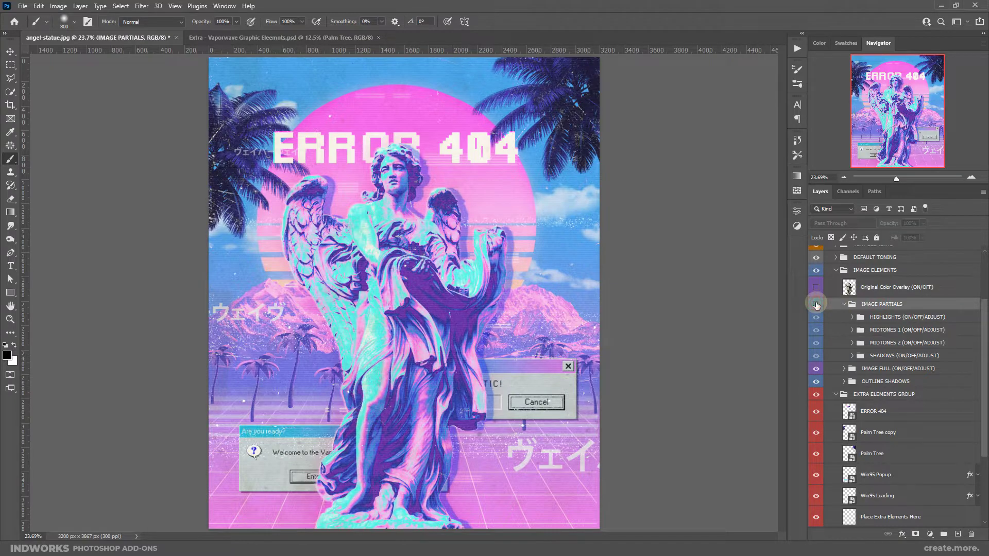
click(879, 370)
click(816, 369)
click(816, 368)
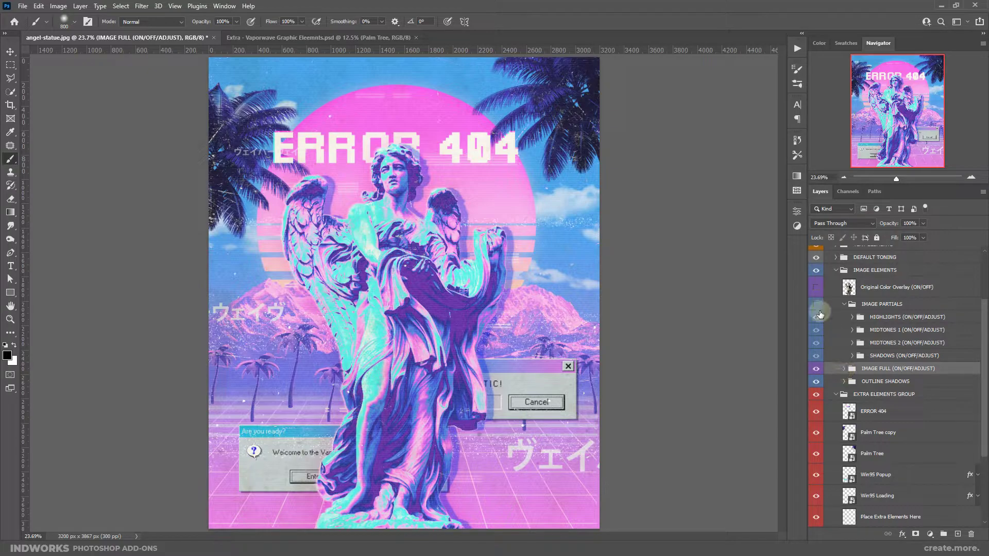
Step: Test darker values, return Image Full brightness to -20, and open its gradient map editor
click(845, 369)
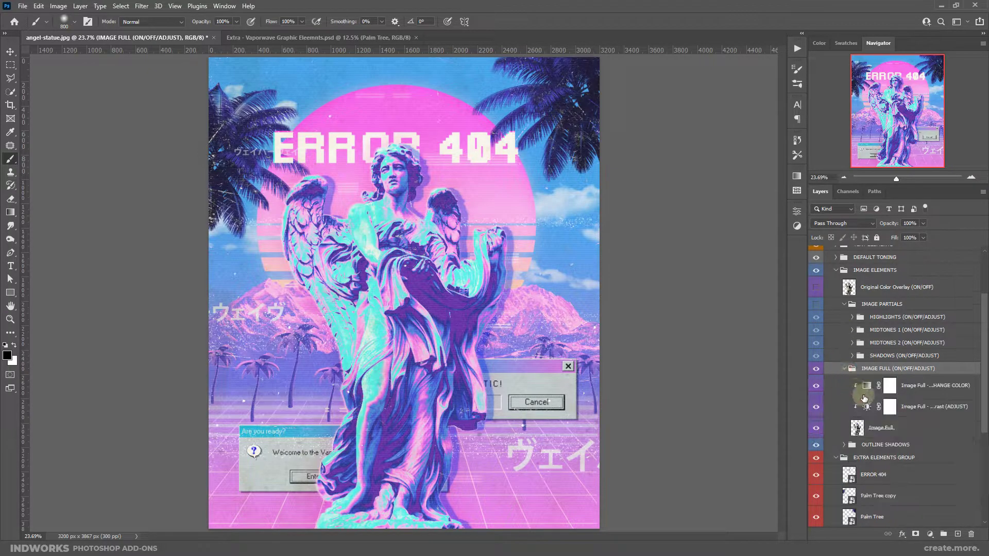
click(886, 427)
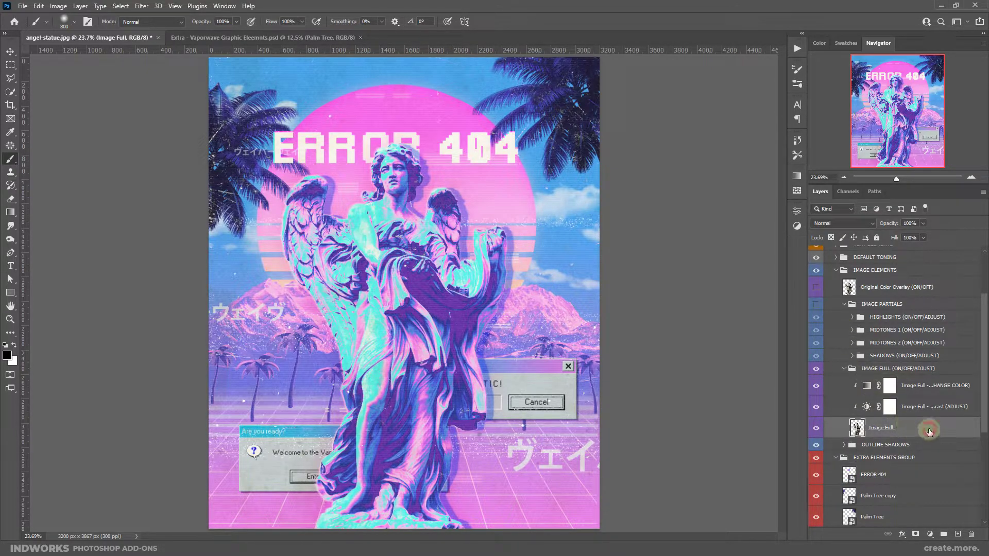
click(933, 407)
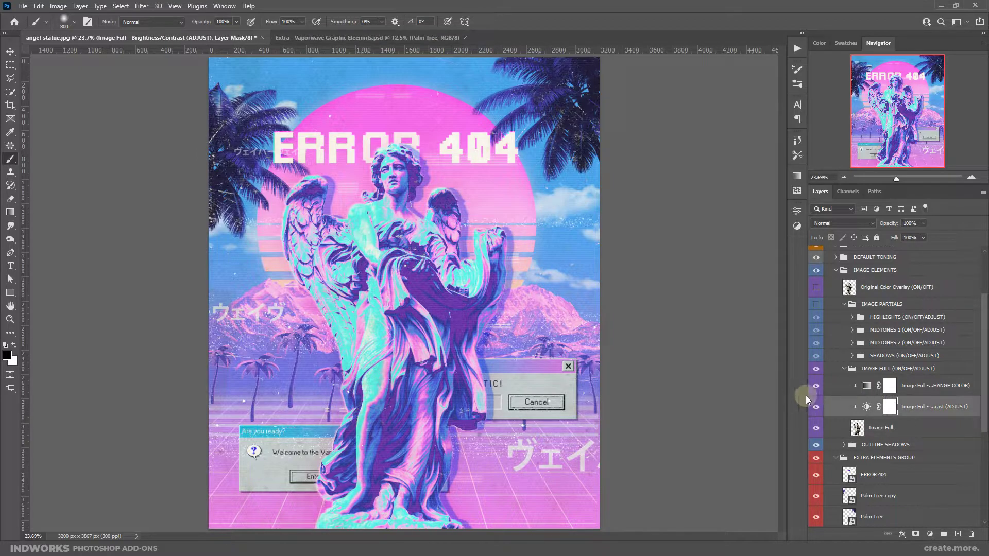
drag(807, 395, 754, 396)
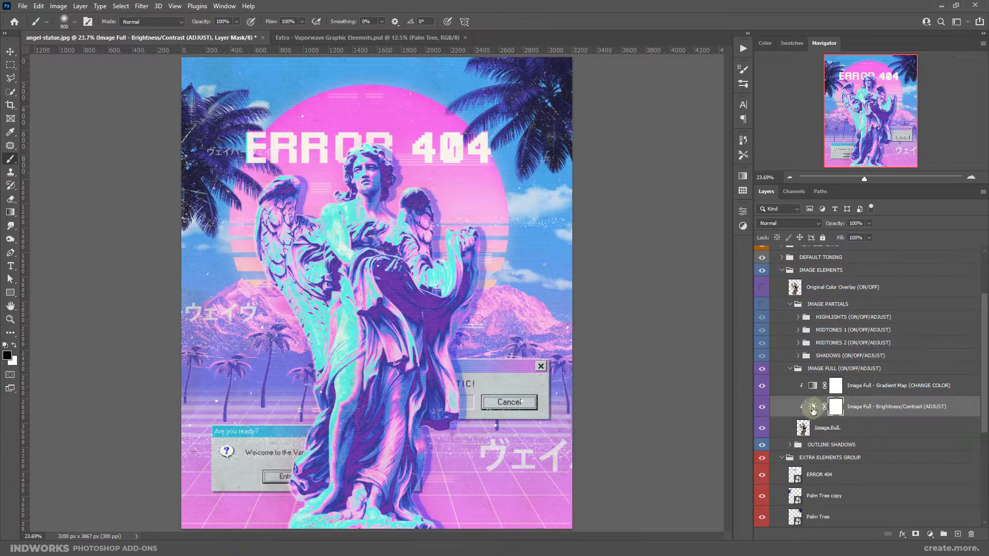
click(813, 407)
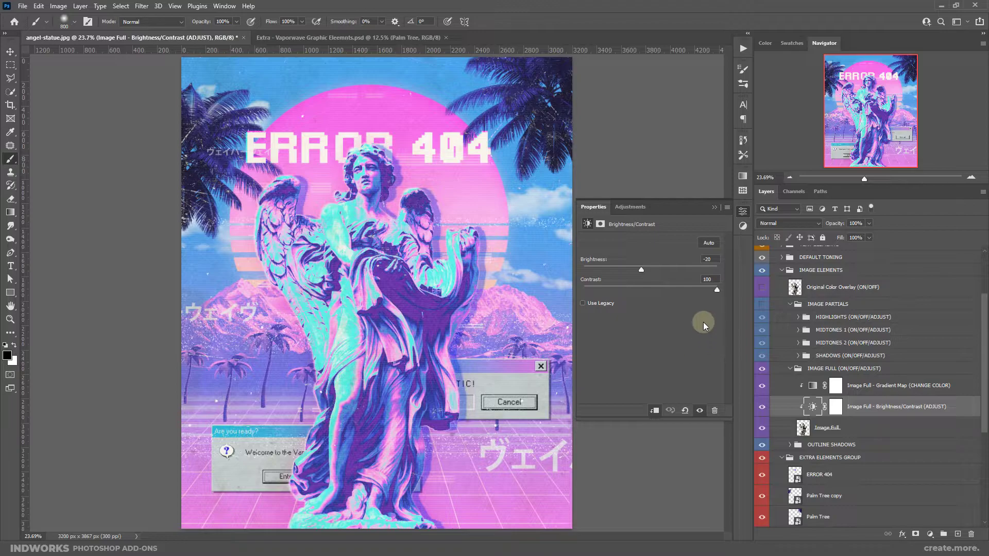
mouse_move(642, 268)
mouse_down()
mouse_move(623, 263)
mouse_move(653, 267)
mouse_move(635, 267)
mouse_up()
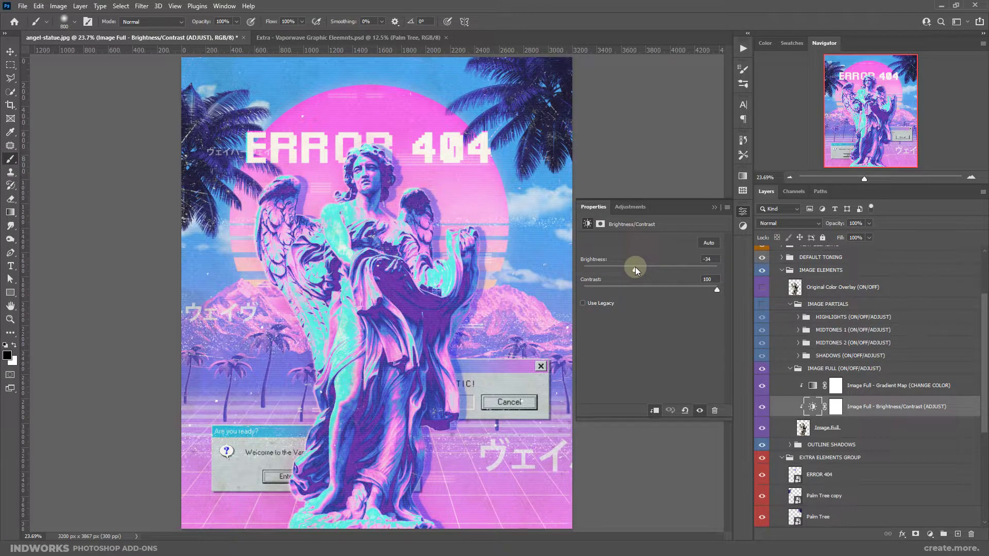
drag(635, 267, 635, 267)
click(809, 385)
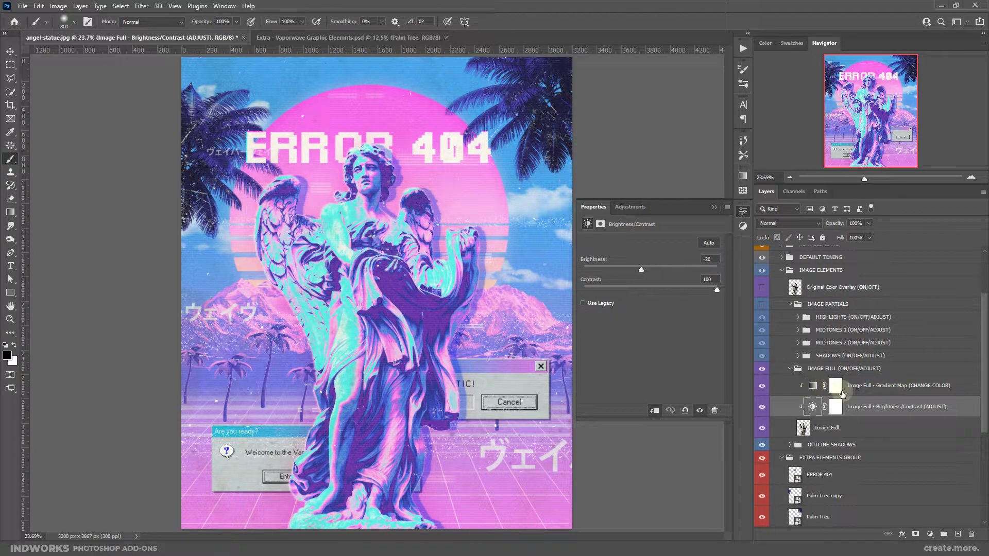
click(812, 386)
click(675, 242)
Step: Try a cyan-blue pink stop, close the Gradient Editor with original colours, and collapse IMAGE FULL
double_click(858, 465)
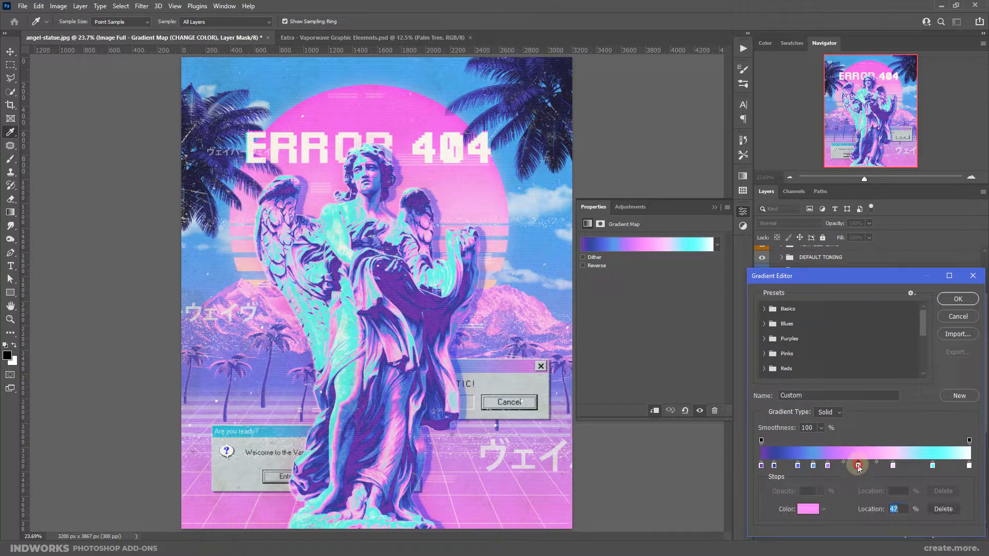
click(861, 422)
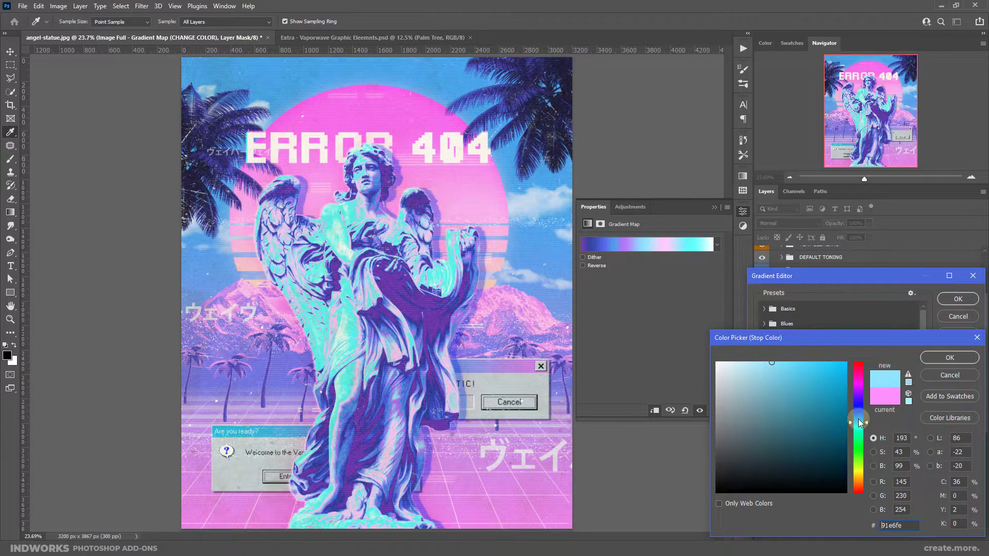
drag(864, 420, 864, 409)
click(950, 358)
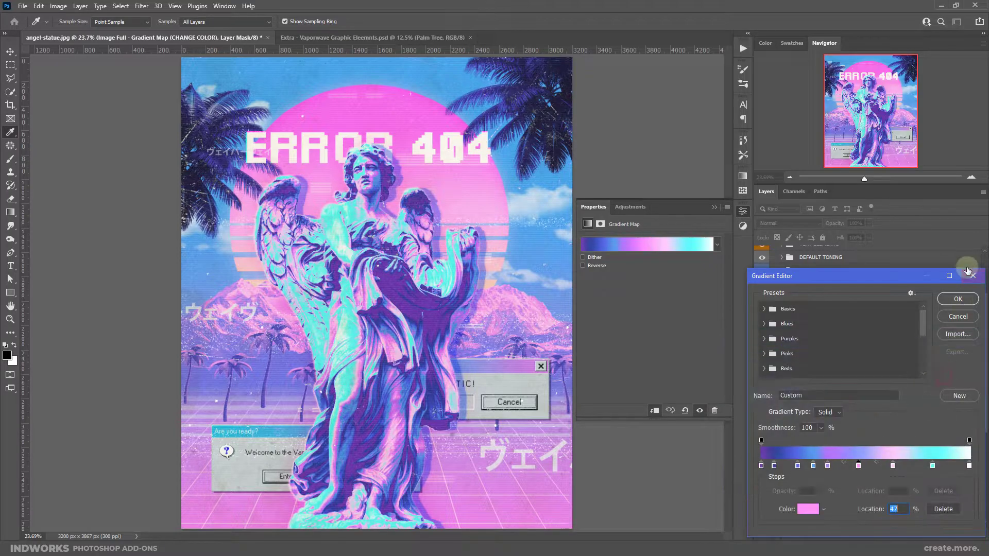
click(958, 298)
click(714, 206)
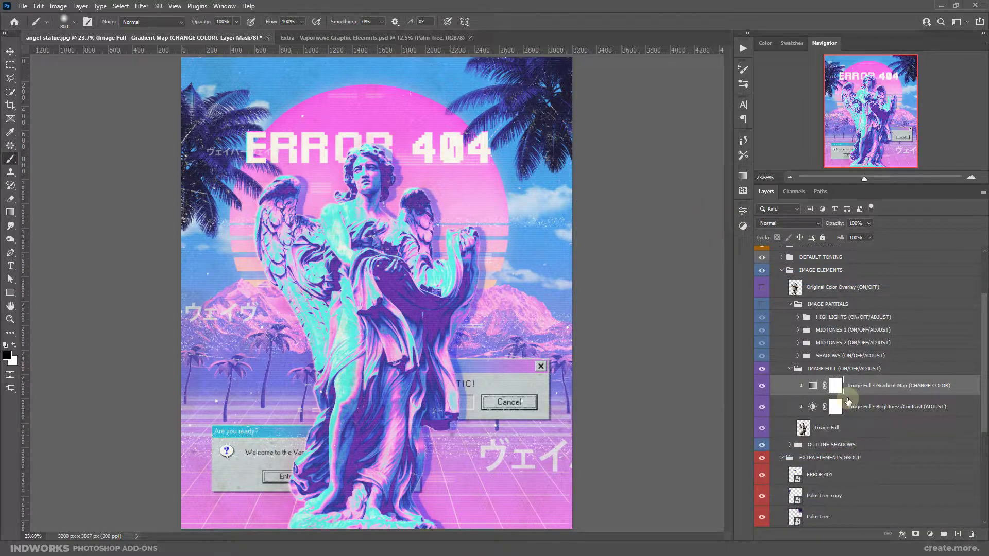
click(789, 370)
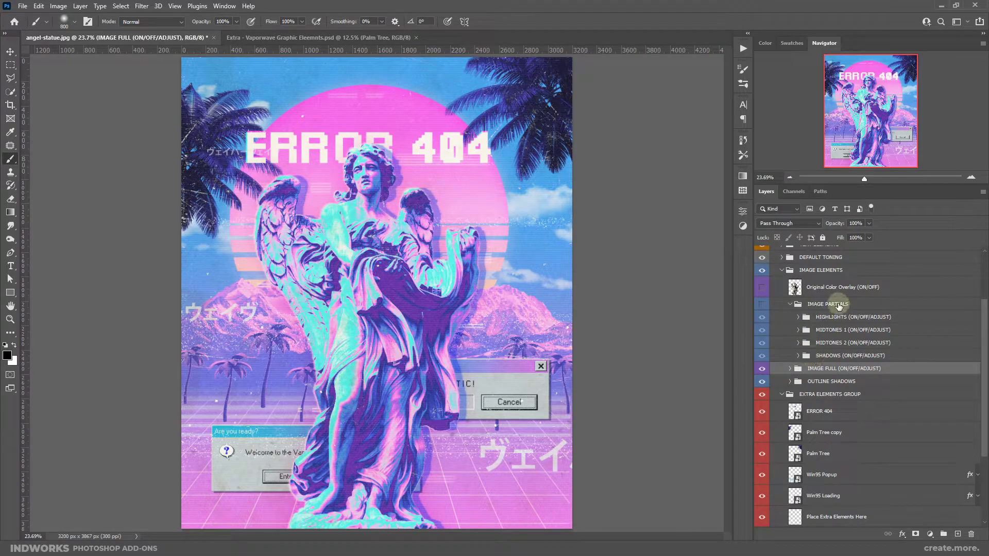
Step: Turn IMAGE PARTIALS back on and hide HIGHLIGHTS, MIDTONES 1 and MIDTONES 2 to compare
click(762, 304)
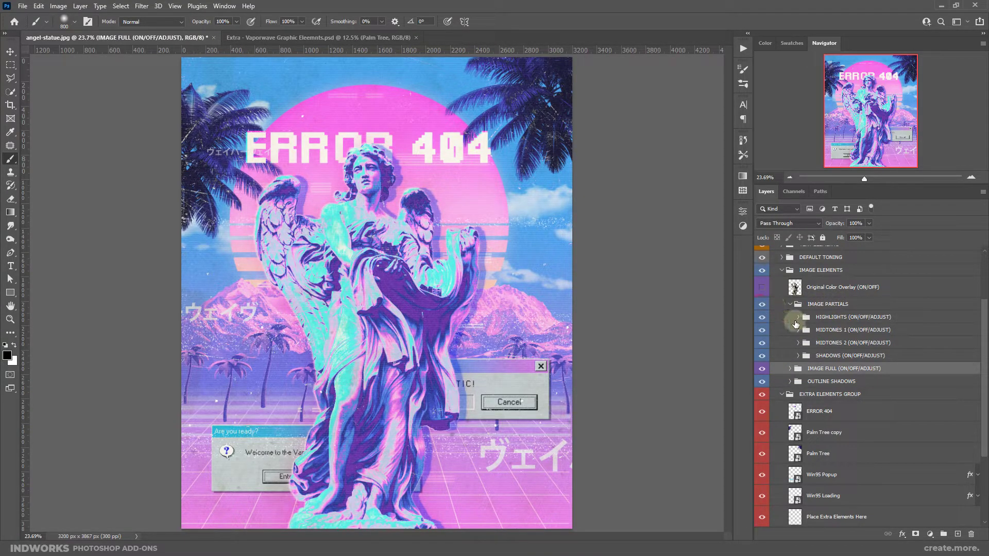
click(762, 319)
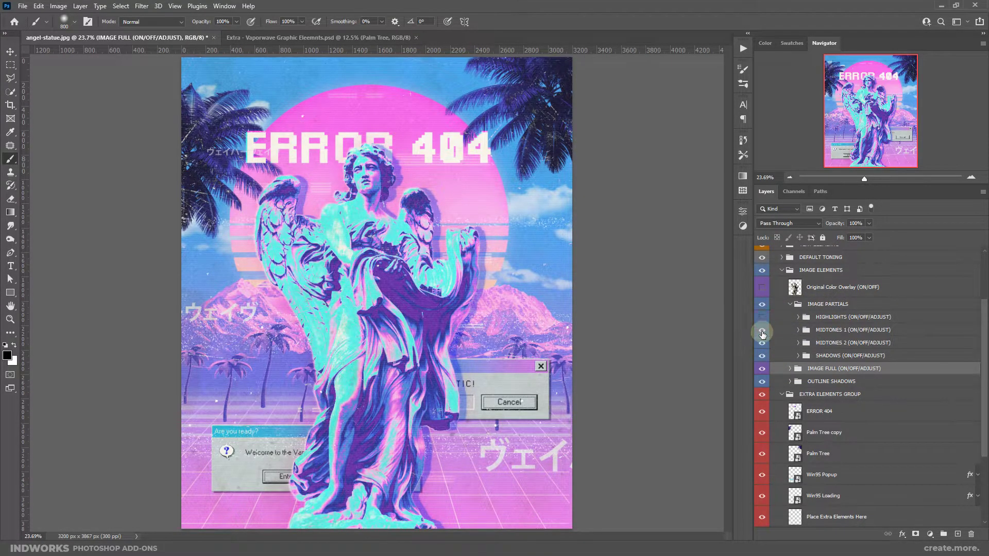
click(762, 332)
click(762, 343)
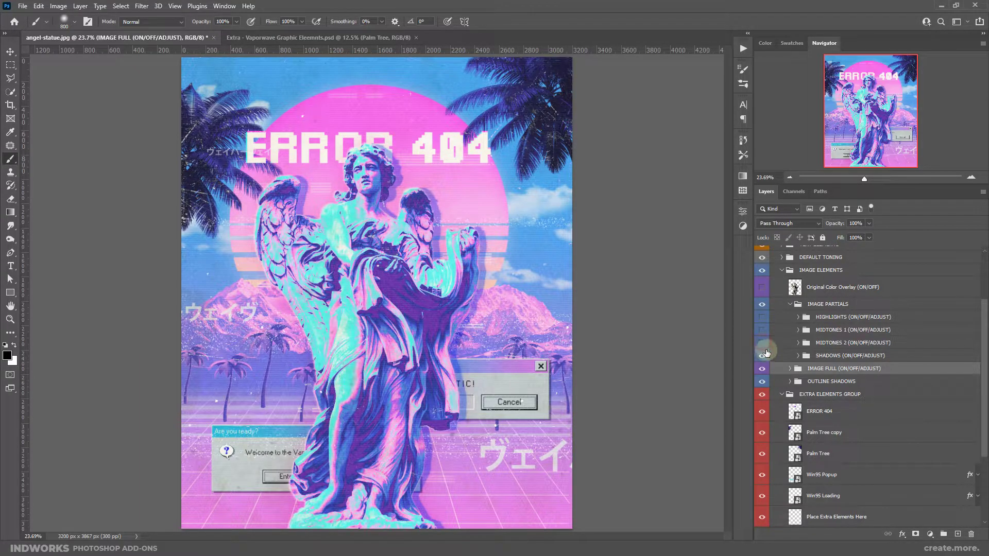
Step: Darken the SHADOWS Brightness/Contrast to brightness -101, contrast 44, then hide SHADOWS
click(798, 355)
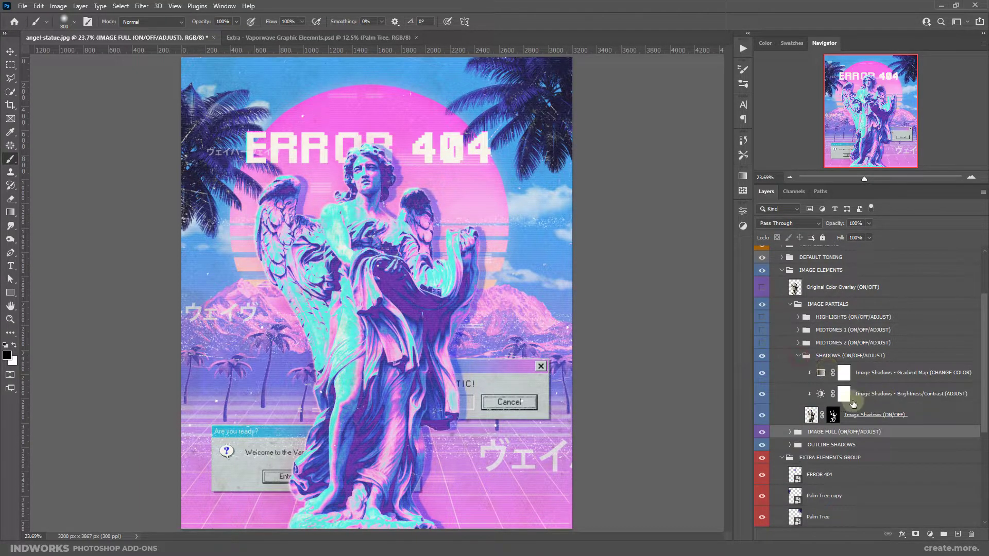
double_click(822, 395)
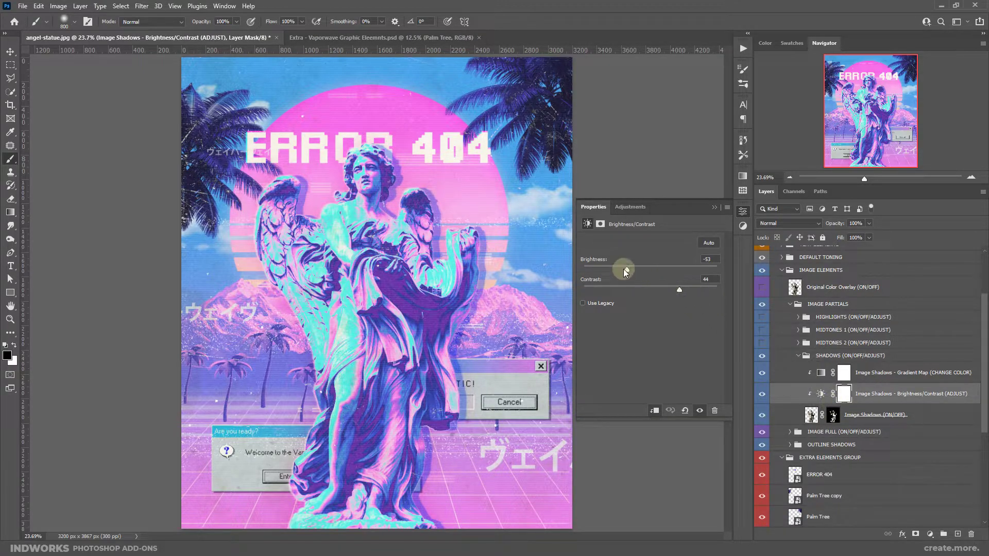
mouse_move(622, 273)
mouse_down()
mouse_move(596, 266)
mouse_move(679, 270)
mouse_move(605, 265)
mouse_up()
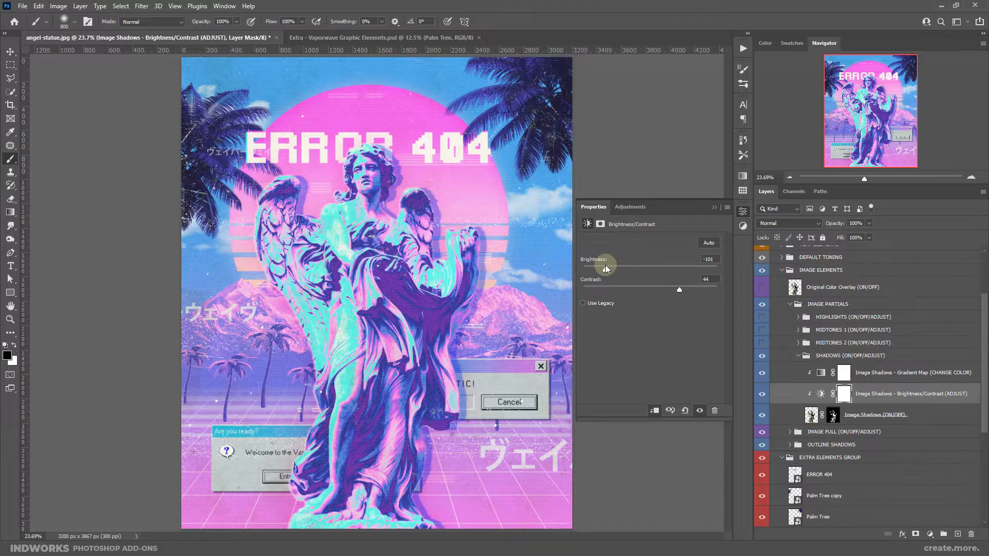
click(807, 355)
click(798, 355)
click(761, 356)
Step: Turn MIDTONES 2 back on and lower its brightness to -30 with contrast 100
click(762, 342)
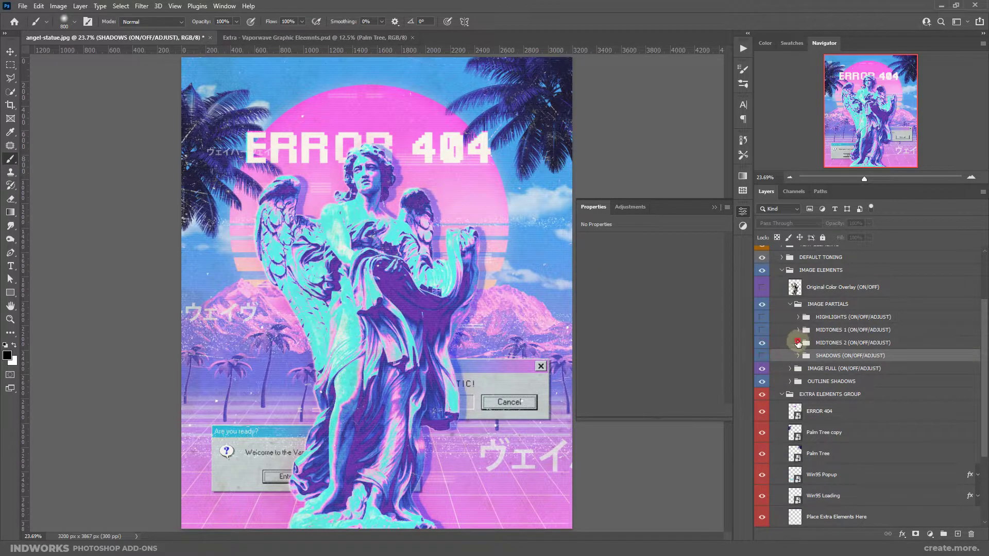
click(798, 343)
click(825, 380)
mouse_move(648, 269)
mouse_down()
mouse_move(626, 264)
mouse_move(638, 262)
mouse_up()
click(792, 345)
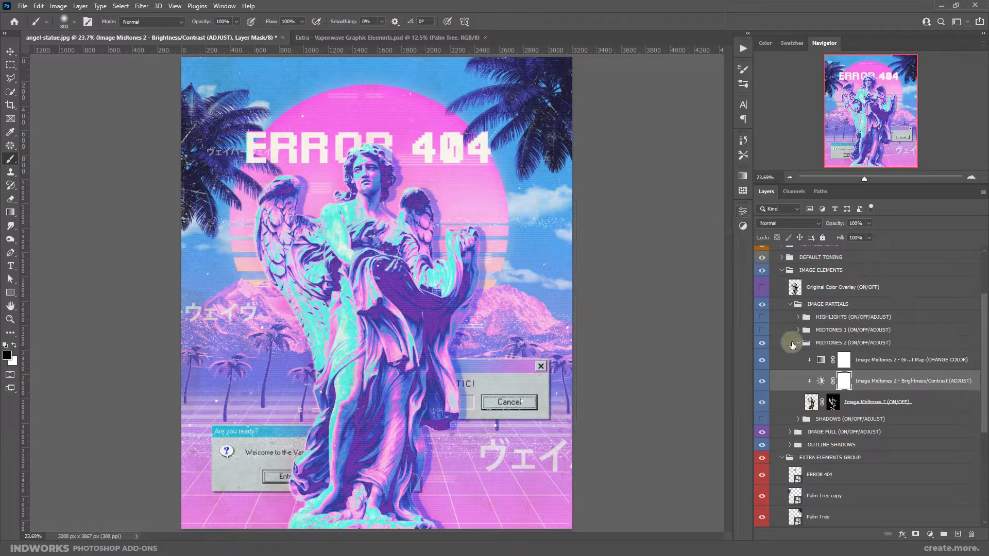
click(833, 288)
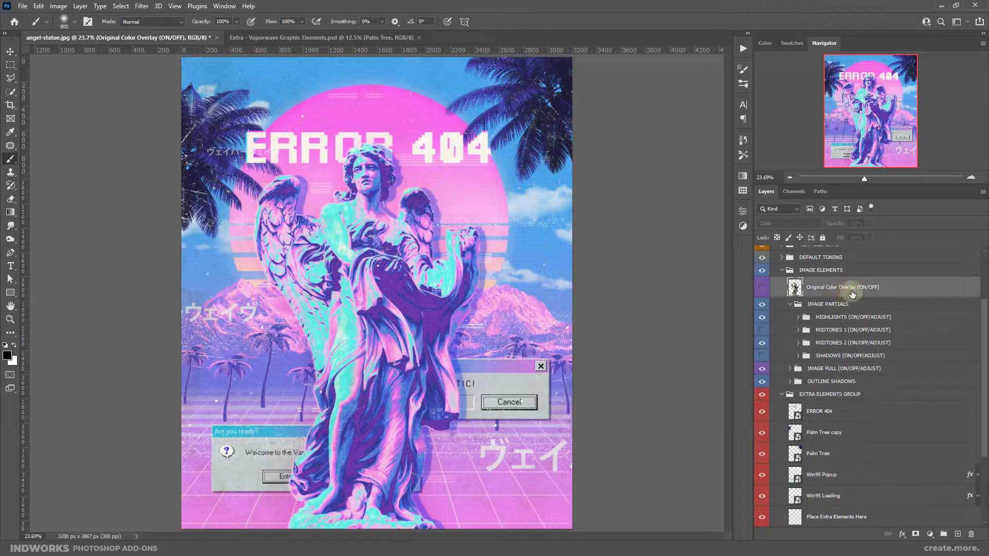
scroll(851, 294, up, 3)
Step: Toggle the Original Color Overlay to compare, then reduce its opacity to 42%
click(761, 350)
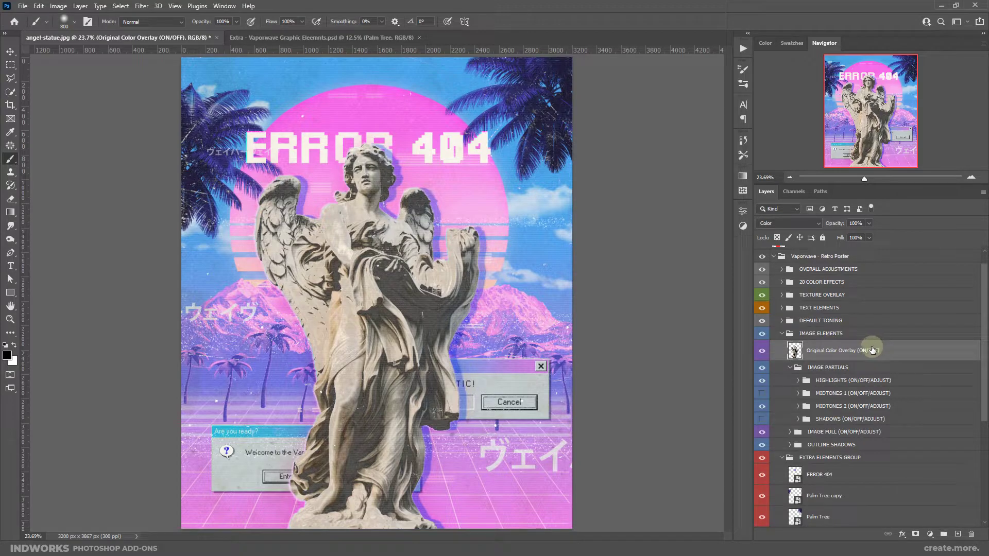
click(762, 351)
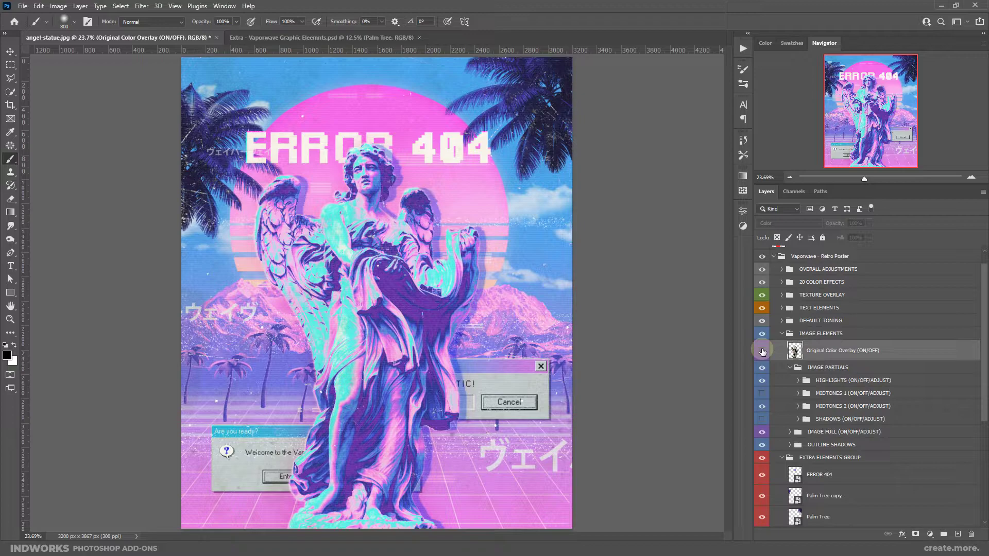
click(763, 351)
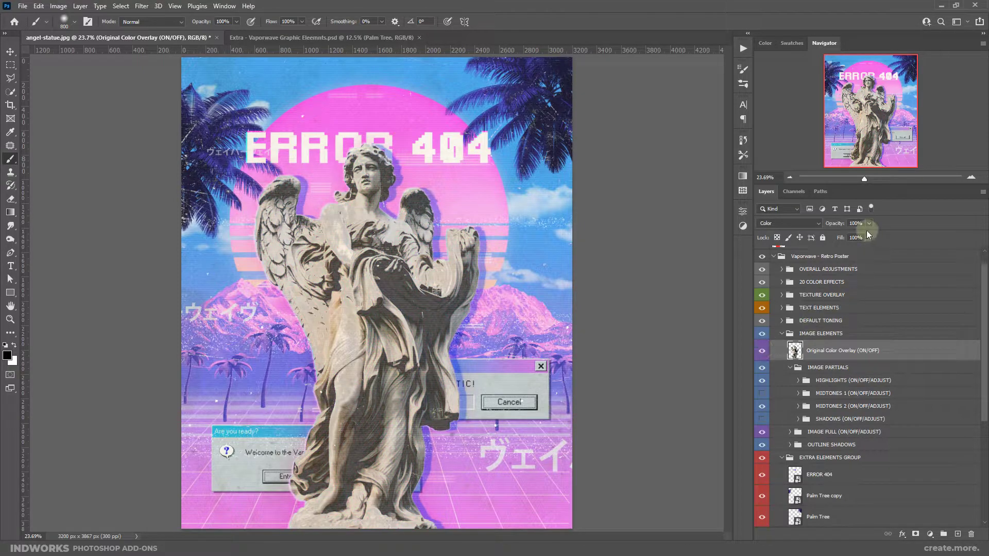
drag(836, 223, 798, 225)
Step: Move the small Japanese Text 3 caption to the top centre just above ERROR 404
click(825, 321)
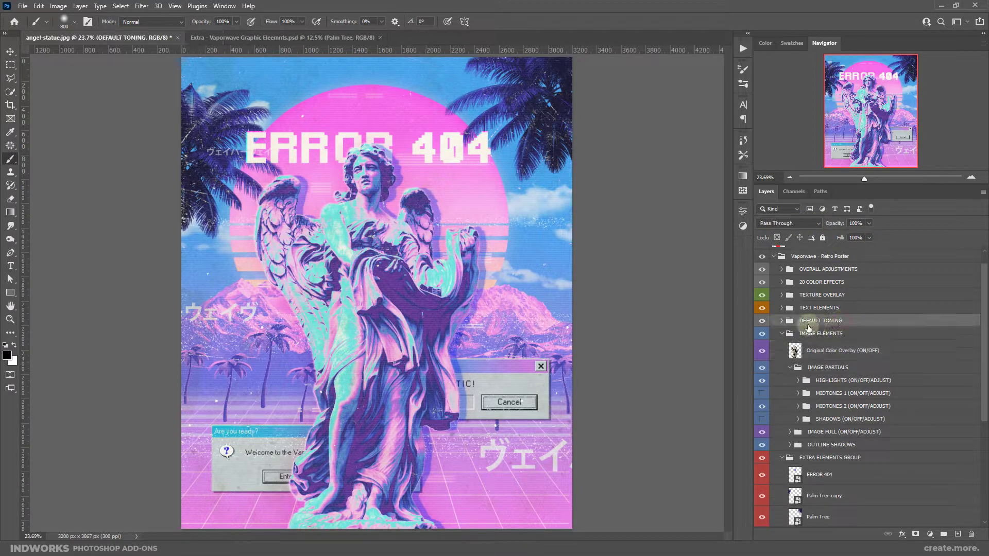
click(781, 322)
click(781, 323)
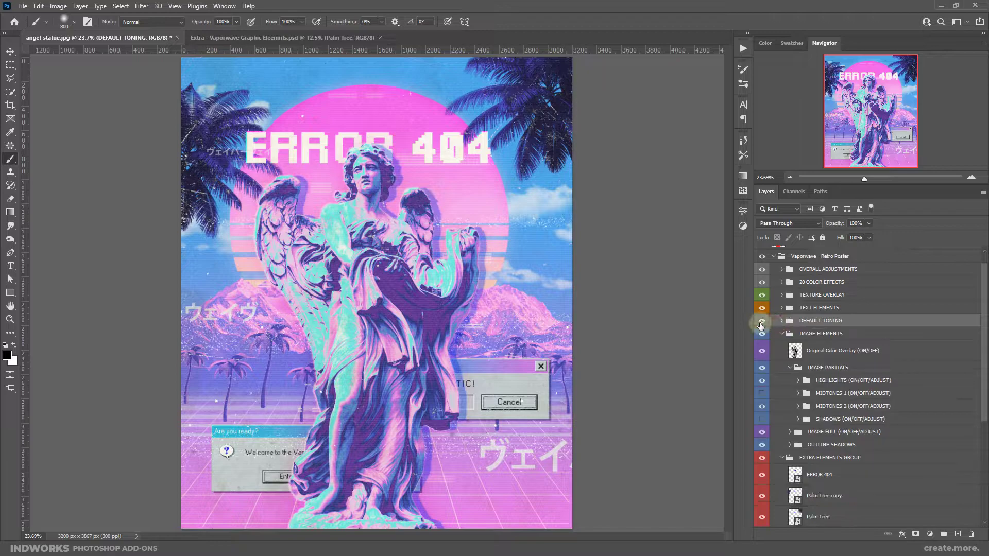
click(796, 308)
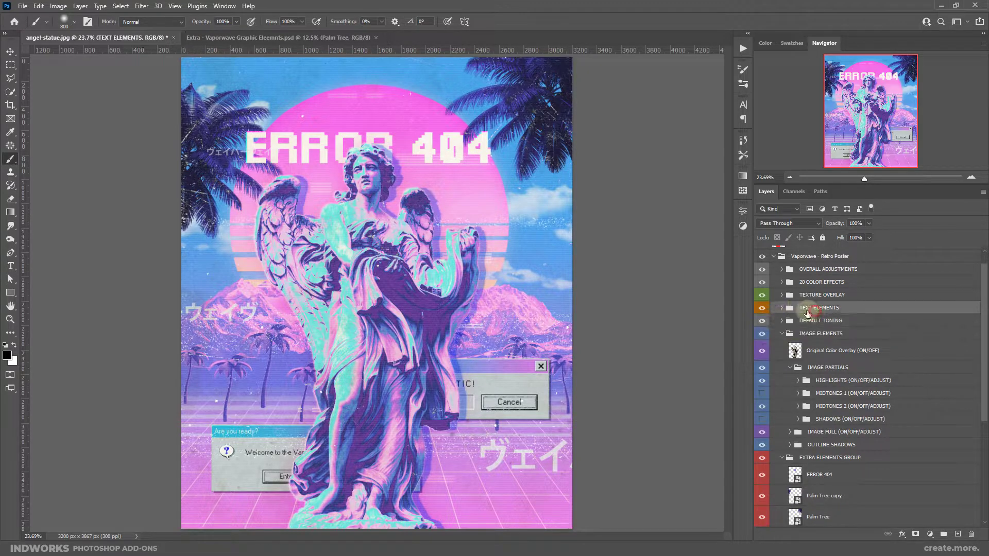
click(782, 308)
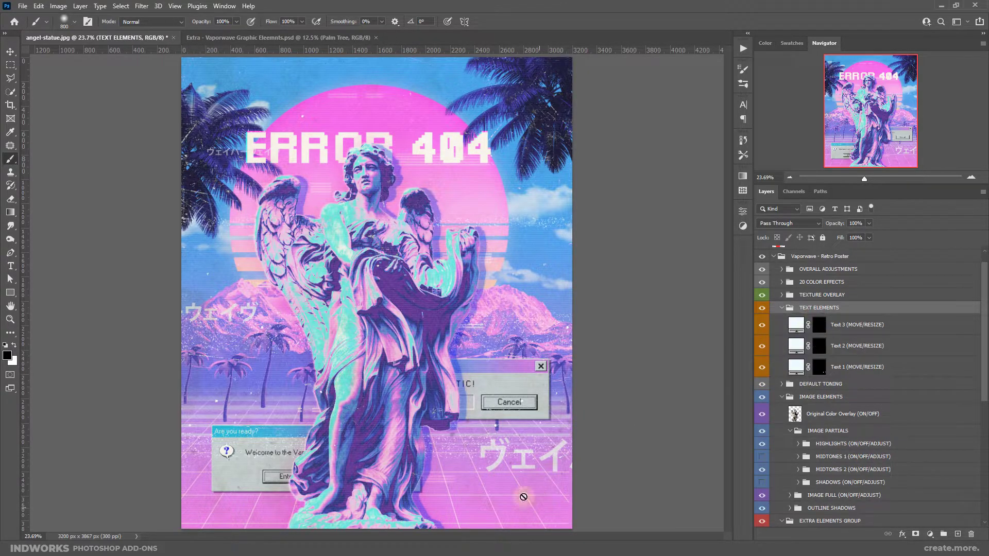
click(901, 325)
click(10, 51)
drag(528, 452, 628, 421)
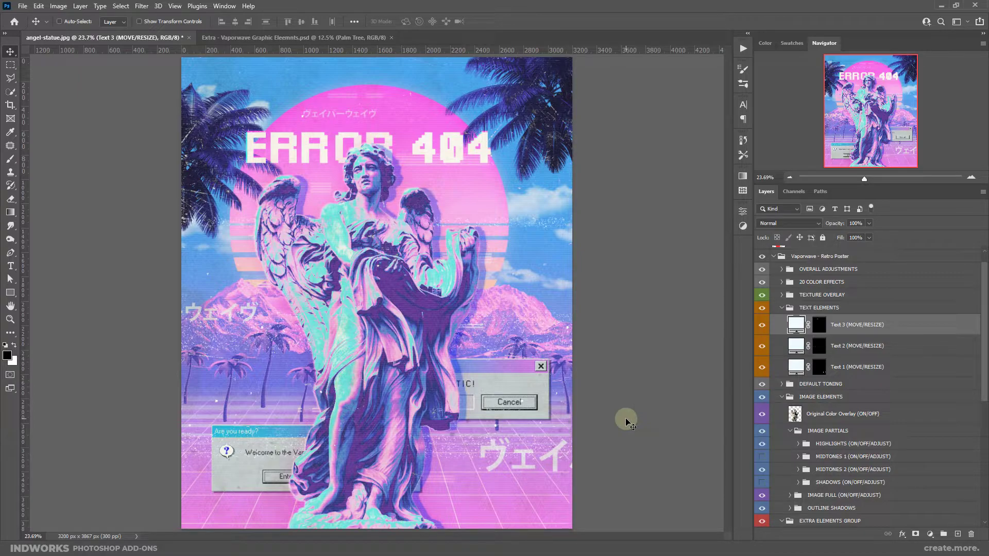
click(761, 349)
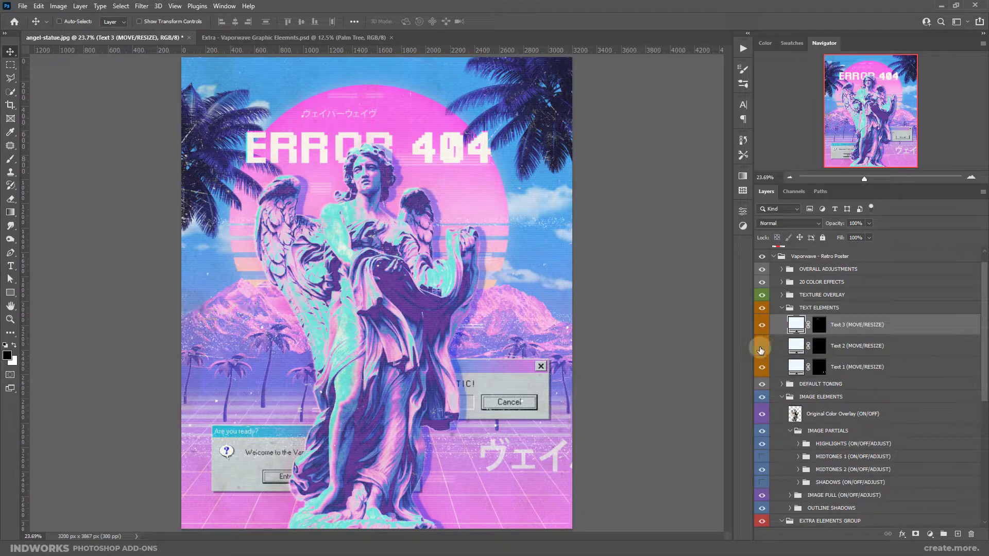
click(759, 348)
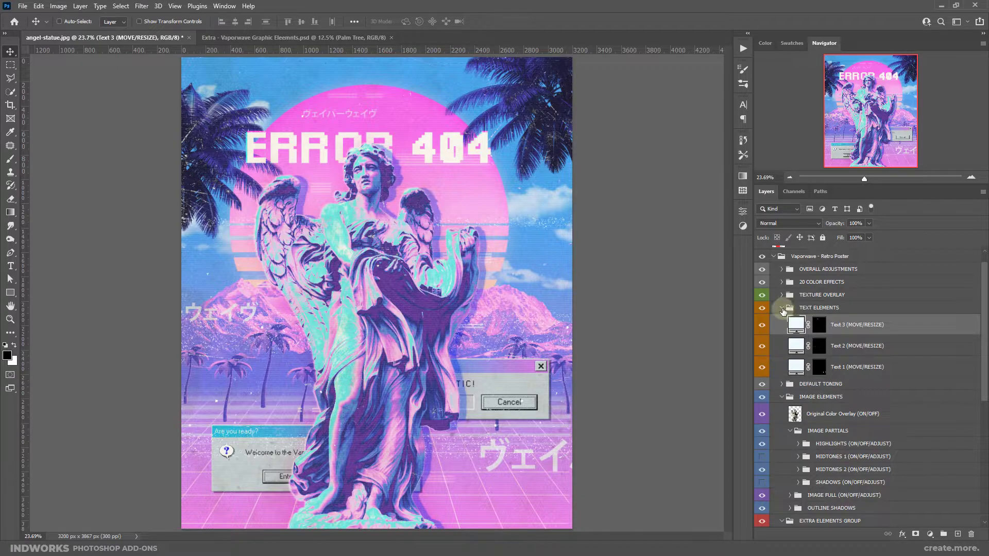
Step: Change the Text 2 lettering fill to pale purple f2daff
double_click(796, 346)
drag(859, 419, 859, 391)
click(735, 362)
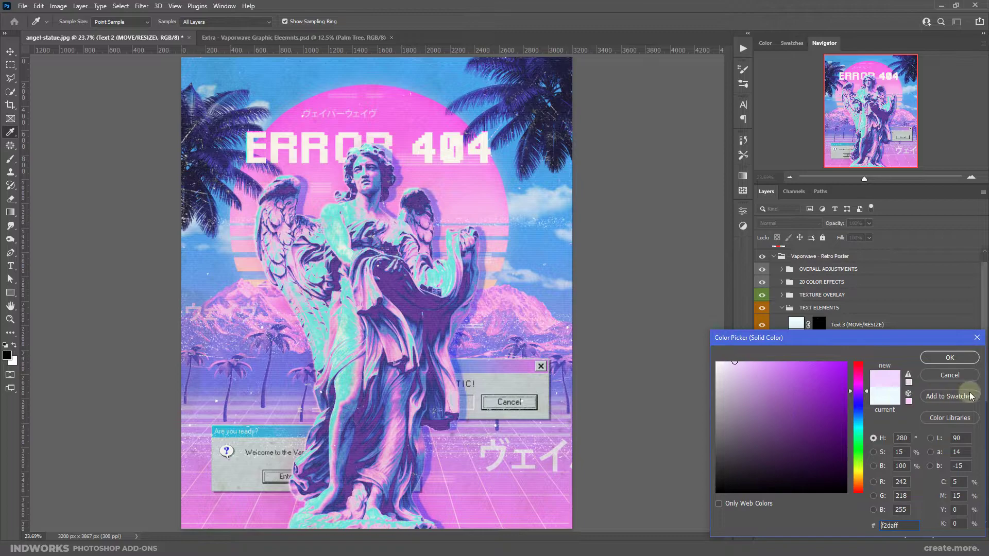
click(950, 358)
click(781, 308)
click(800, 298)
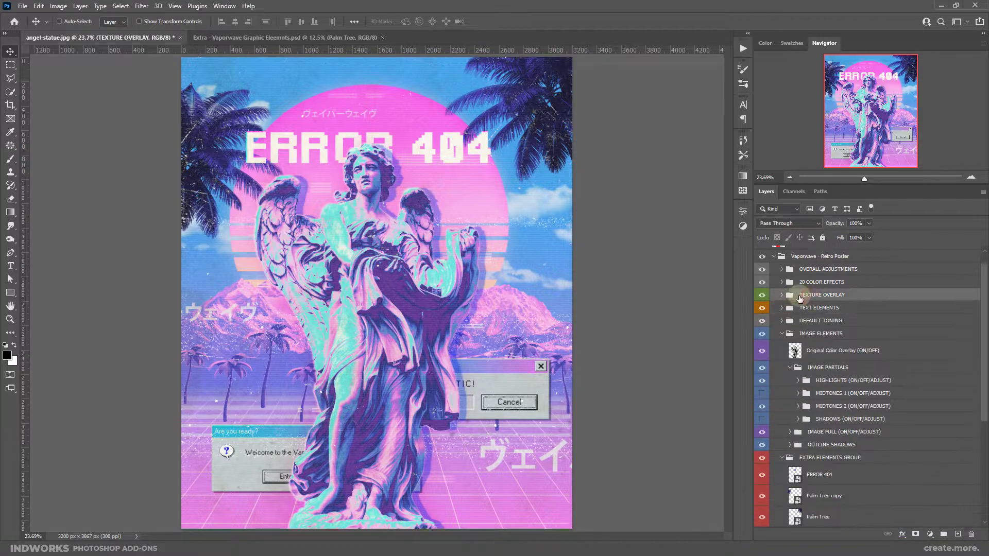
Step: Expand TEXTURE OVERLAY and toggle the Vintage Paper Texture and whole group to compare
click(782, 295)
scroll(895, 323, down, 1)
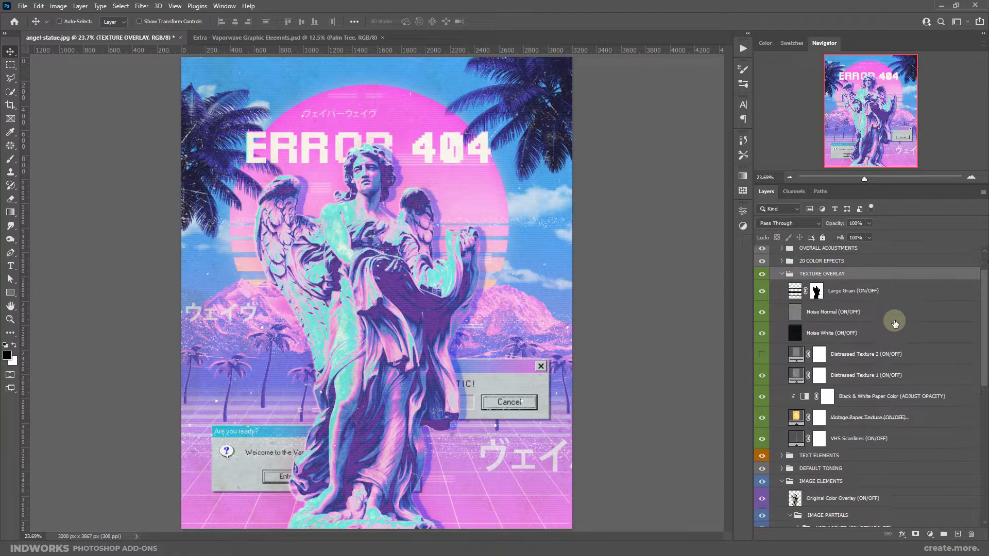
click(864, 438)
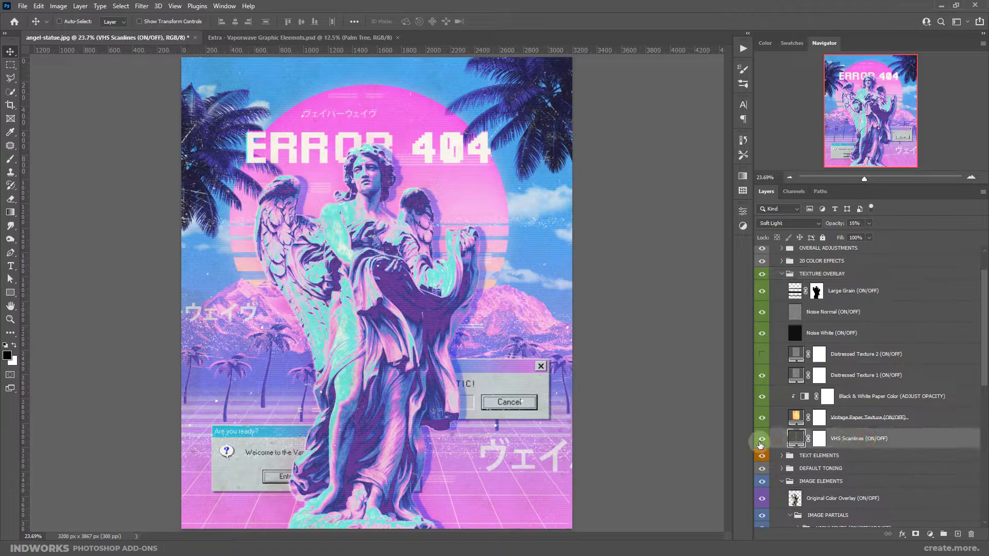
click(762, 417)
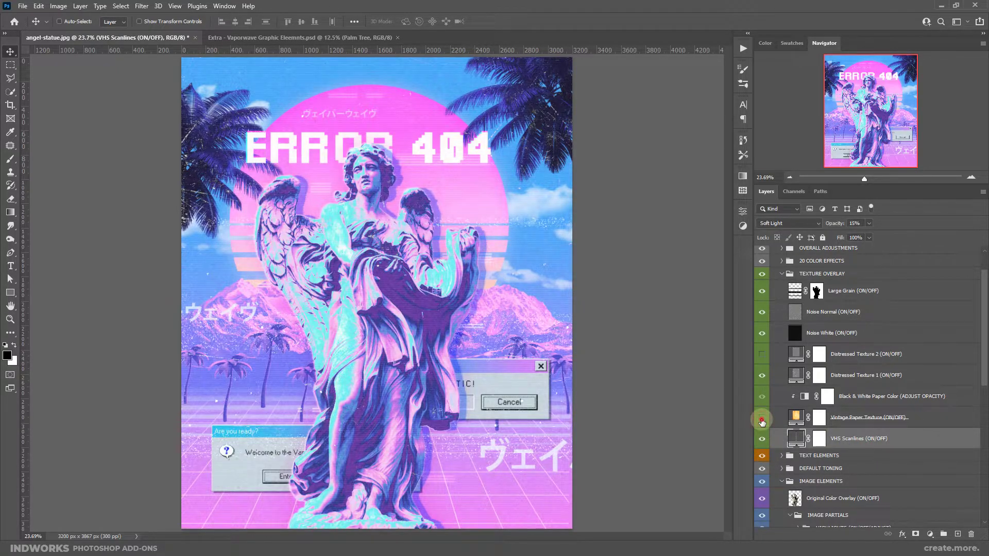
click(762, 418)
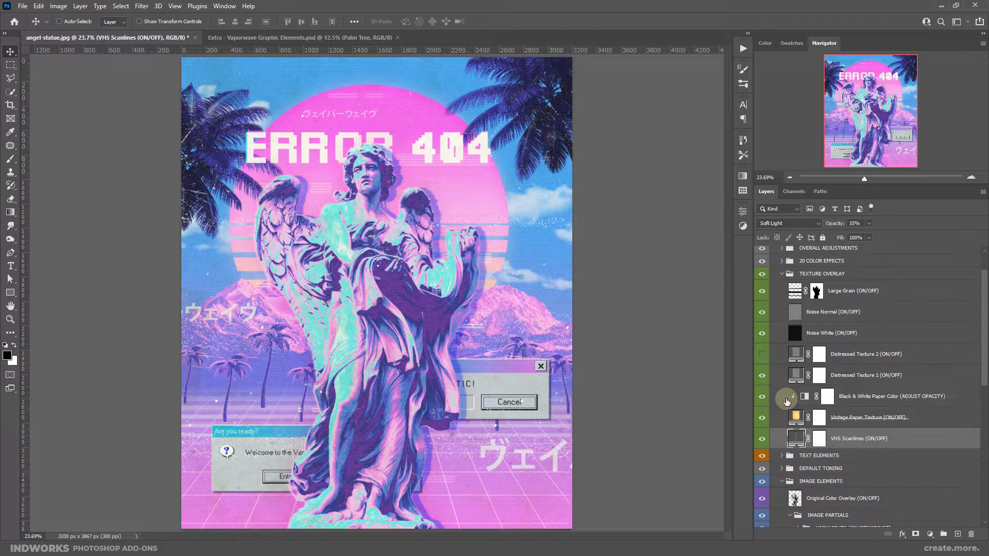
click(906, 421)
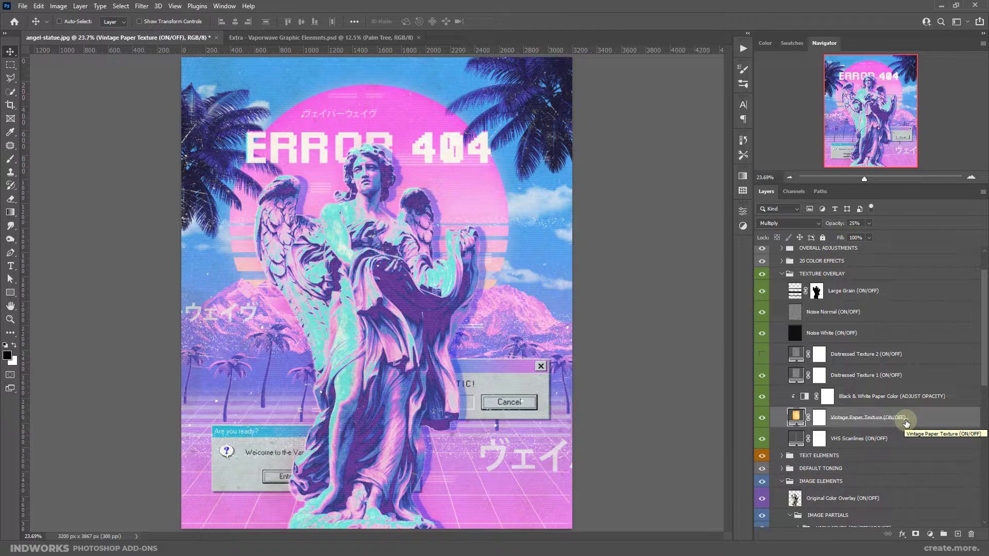
click(763, 276)
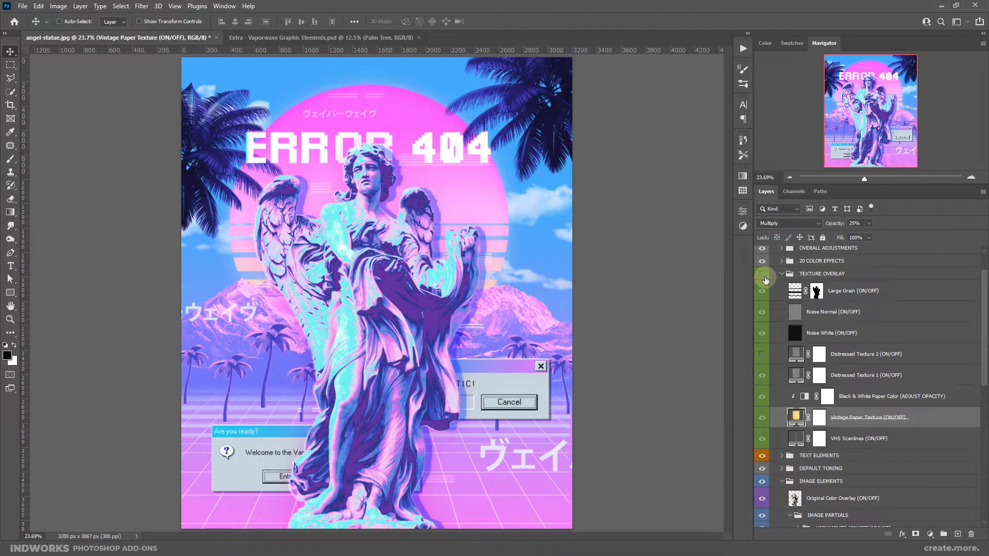
click(763, 276)
Step: Raise the Black & White Paper Color layer to 100% opacity and toggle it to compare
click(922, 399)
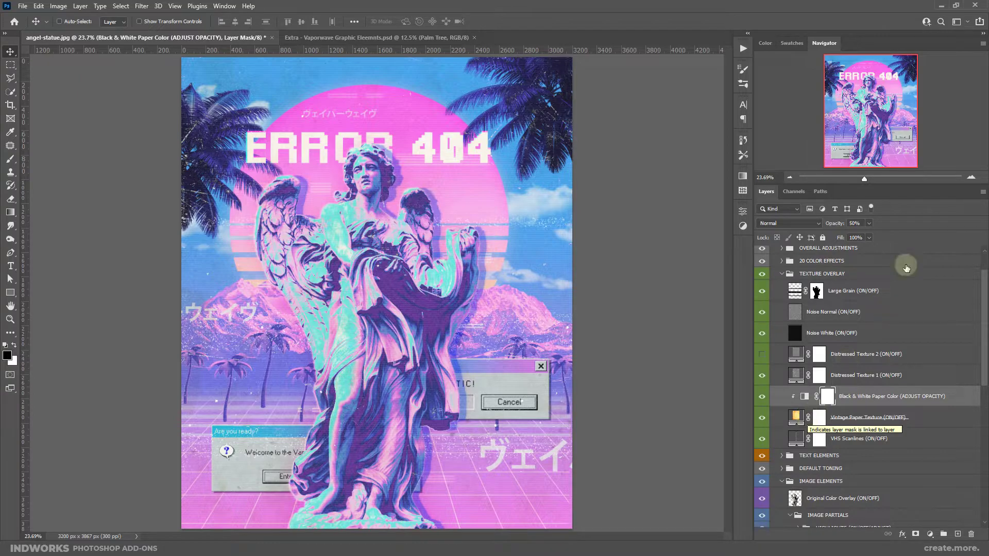
drag(834, 224, 926, 222)
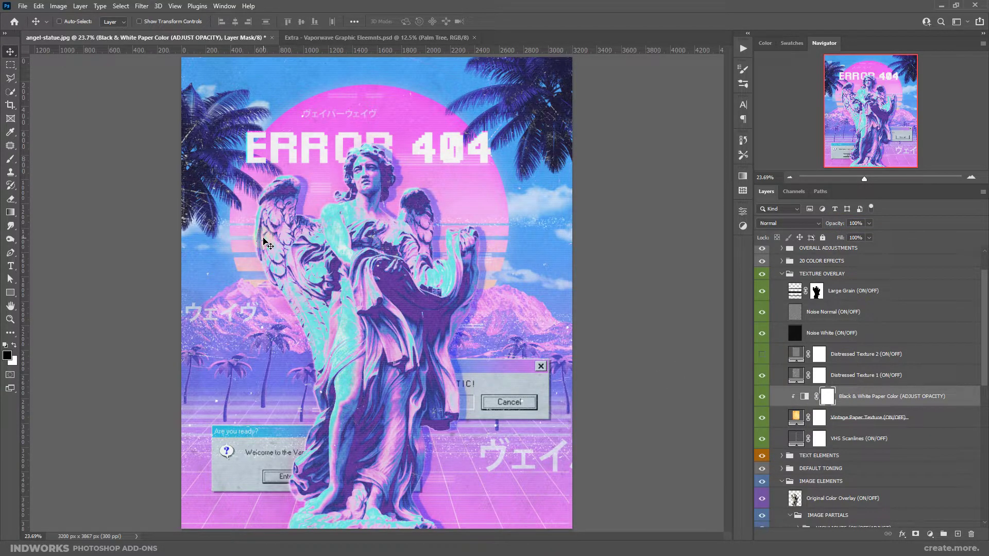
click(762, 396)
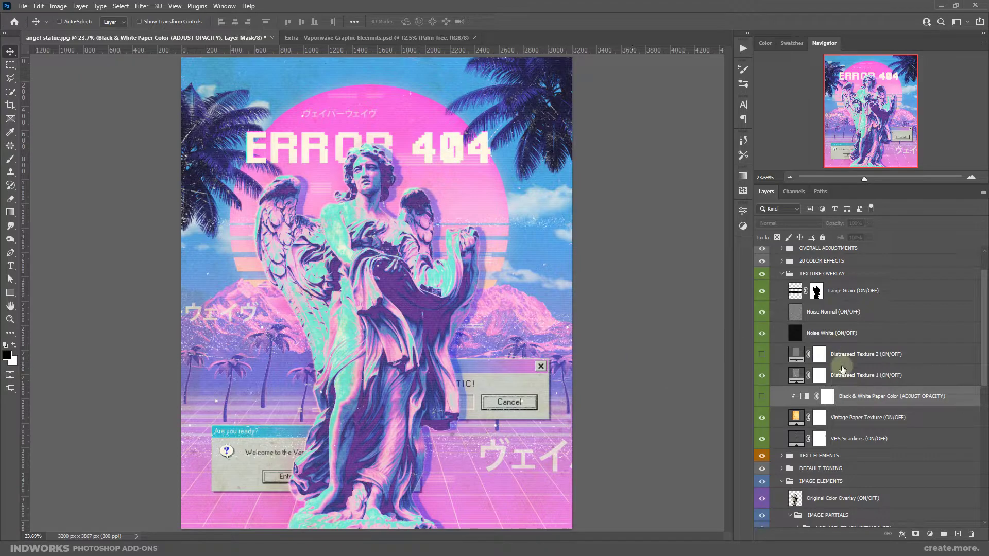
click(762, 396)
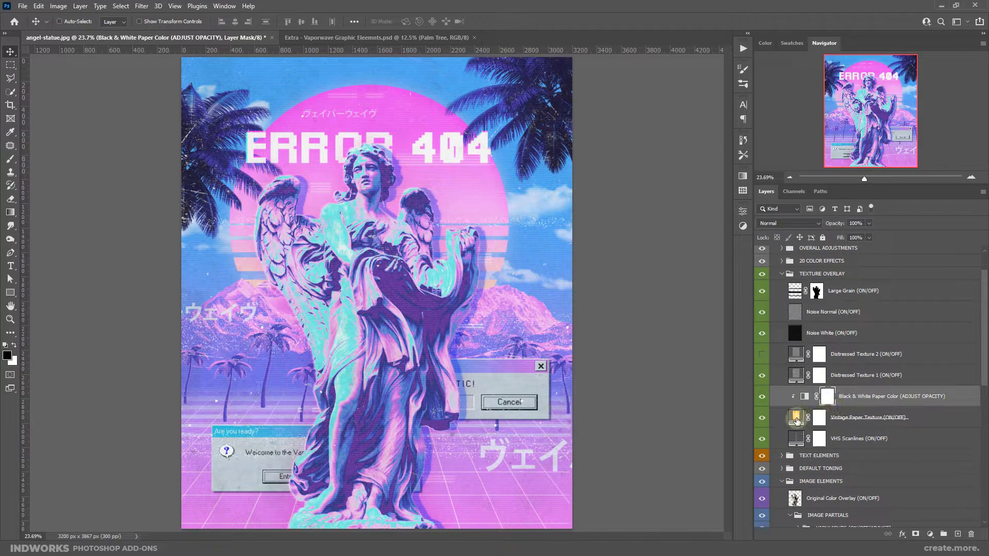
Step: Drag the Vintage Paper Texture pattern fill to a new position on the poster
click(796, 422)
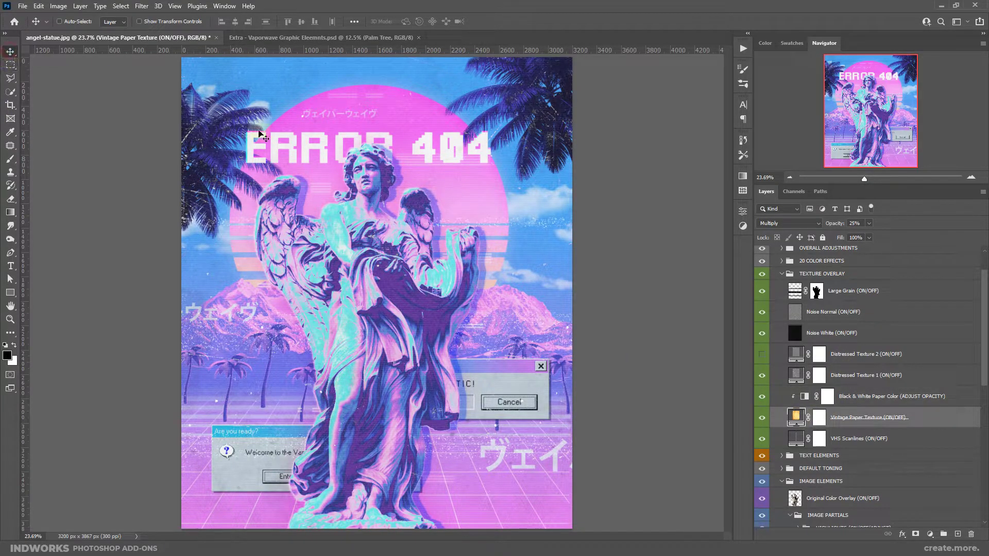
double_click(797, 417)
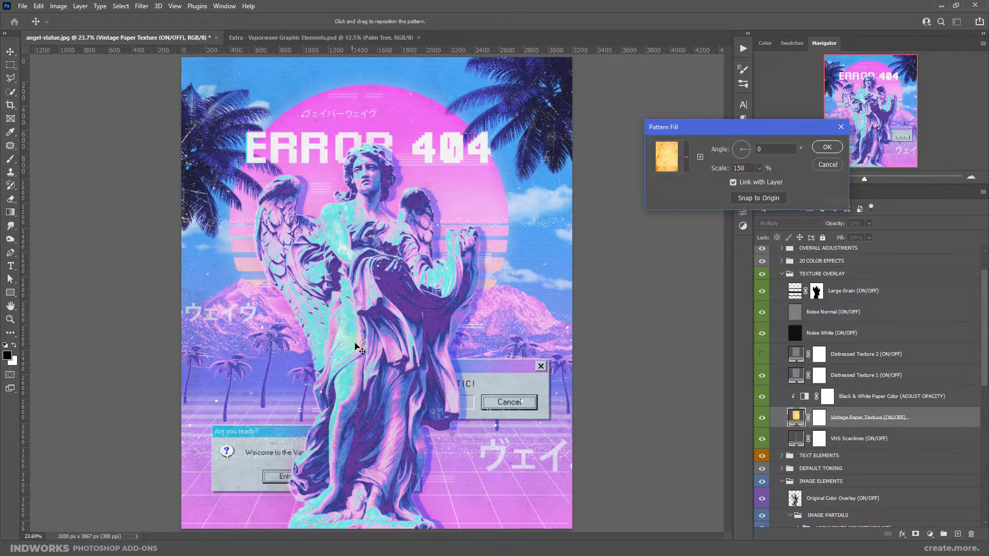
drag(429, 162, 254, 309)
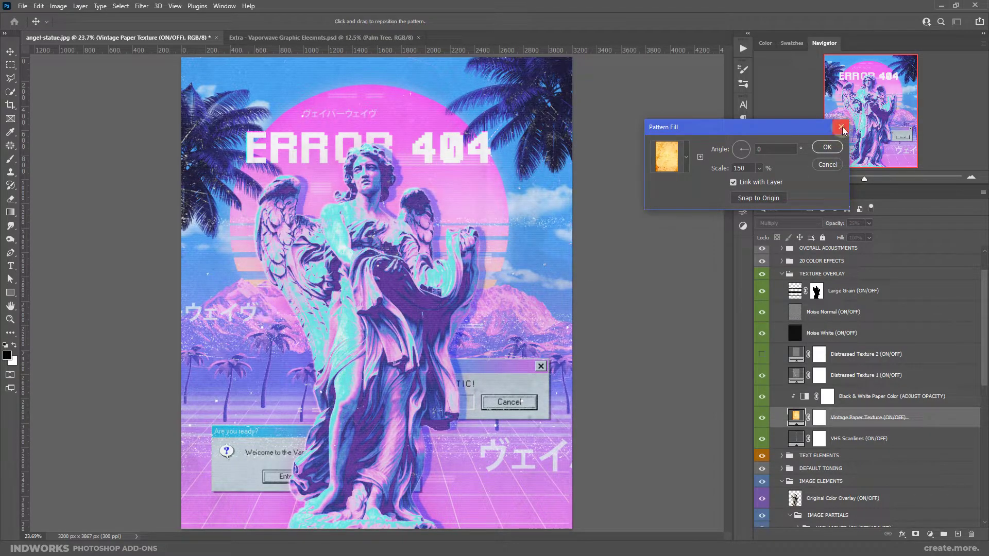
click(828, 147)
Step: Collapse TEXTURE OVERLAY and expand the 20 COLOR EFFECTS group
click(782, 274)
click(824, 260)
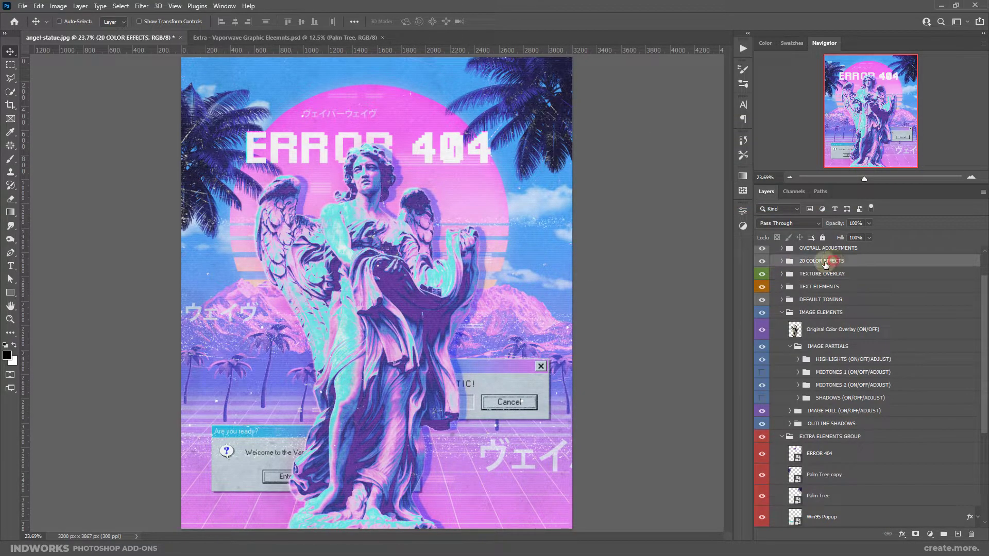
click(782, 260)
Step: Preview Color Effects 01, 02, 03 and 05 on the poster
scroll(846, 318, down, 5)
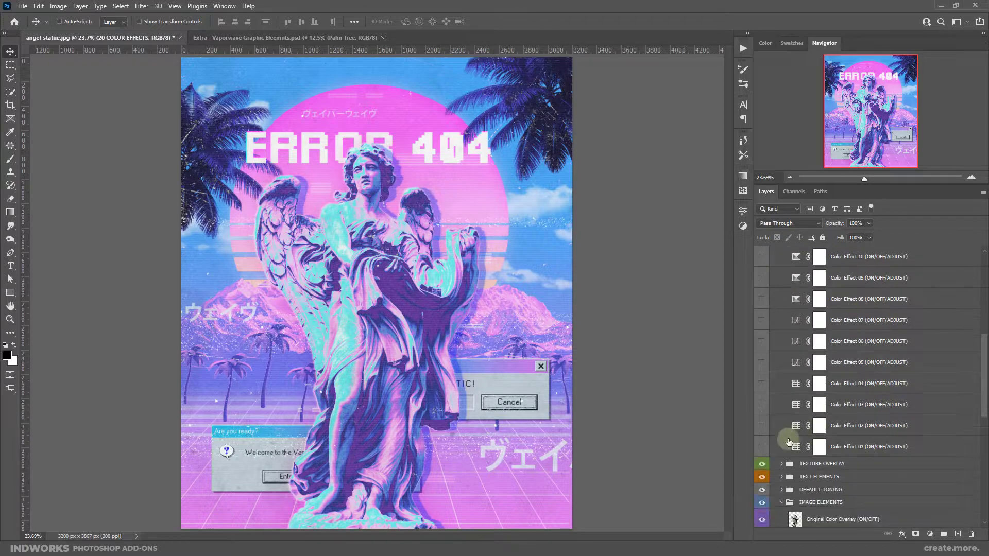
click(759, 448)
click(761, 446)
click(762, 446)
click(763, 426)
click(763, 427)
click(761, 406)
click(761, 364)
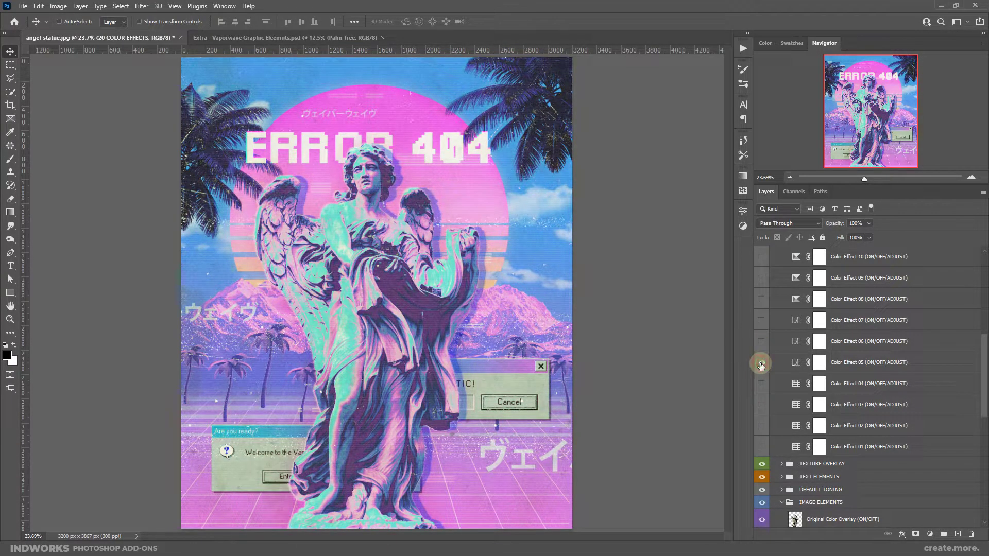
Step: Preview Color Effects 12, 14, 08, 04, 06, 20, 19 and 18 on the poster
scroll(837, 325, up, 2)
click(762, 300)
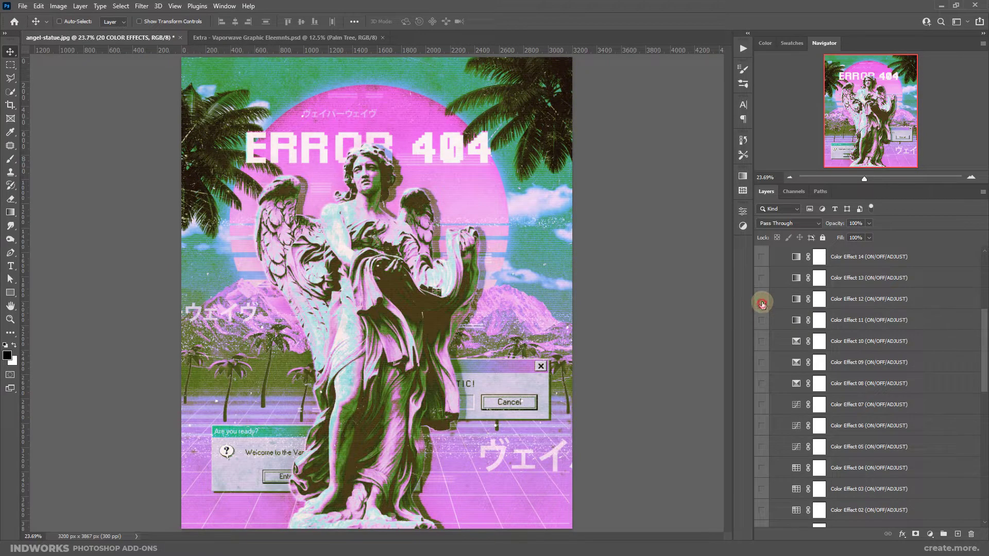
click(762, 301)
click(763, 257)
click(762, 384)
click(763, 468)
click(760, 448)
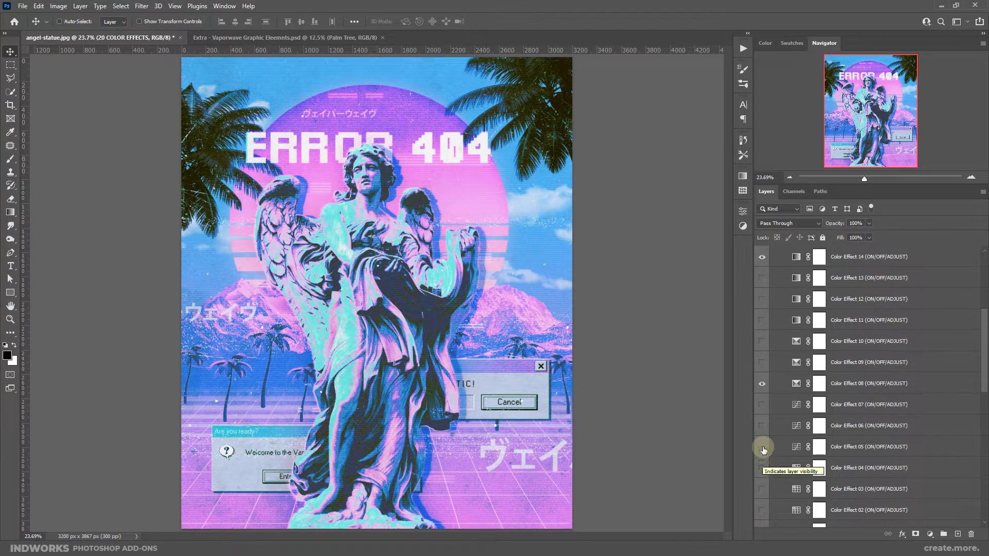
click(762, 426)
scroll(876, 376, up, 5)
click(763, 317)
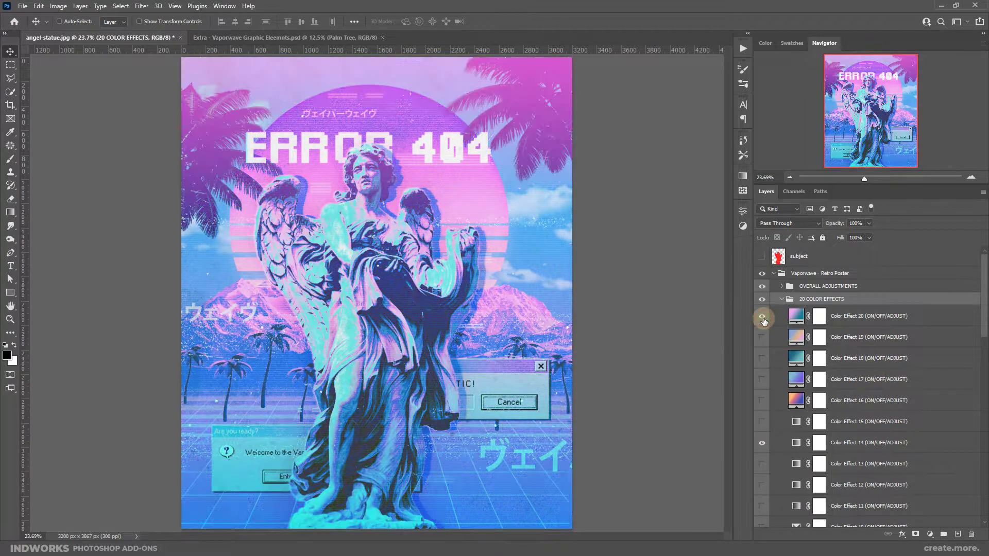
click(764, 337)
click(762, 358)
Step: Hide and collapse 20 COLOR EFFECTS, then expand OVERALL ADJUSTMENTS
click(762, 298)
click(781, 299)
click(785, 291)
click(781, 286)
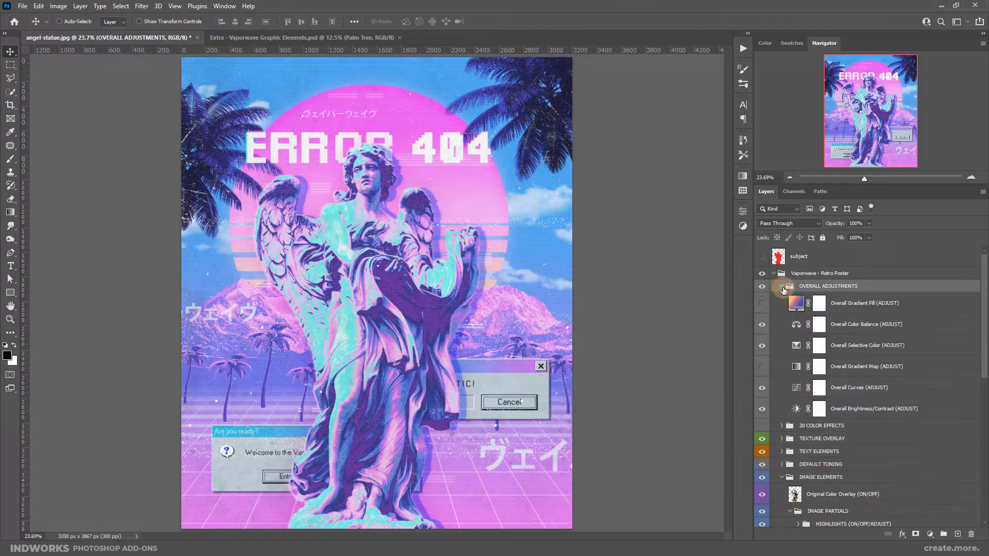
Step: Test darkening the Overall Brightness/Contrast brightness
double_click(796, 409)
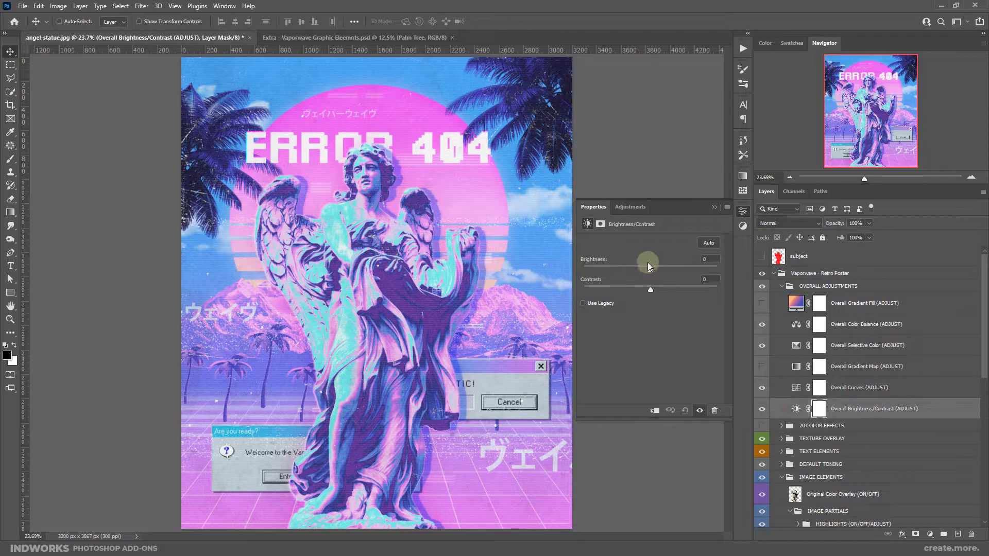
mouse_move(651, 271)
mouse_down()
mouse_move(630, 269)
mouse_move(664, 269)
mouse_move(648, 270)
mouse_up()
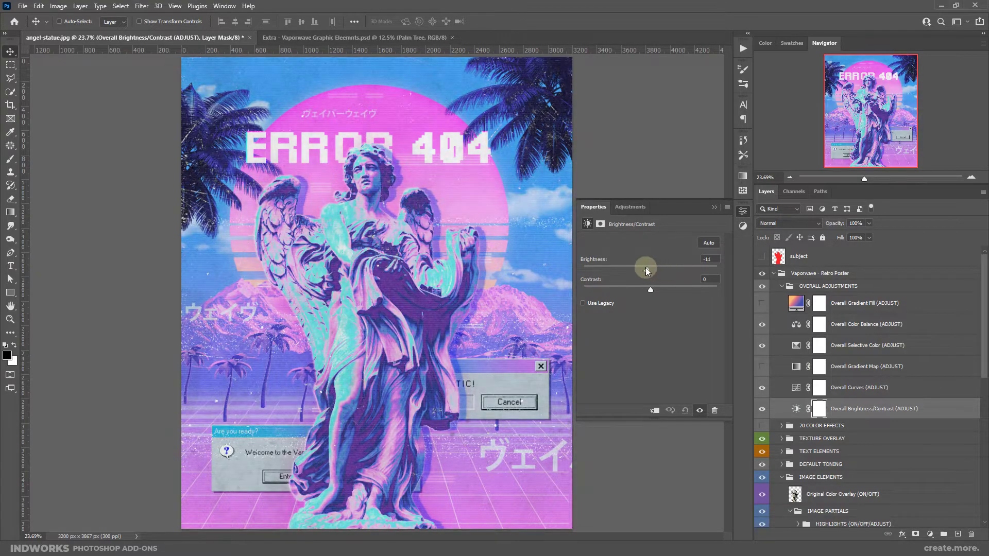
click(714, 207)
Step: Switch the overall Color Balance tone range to Shadows
double_click(796, 324)
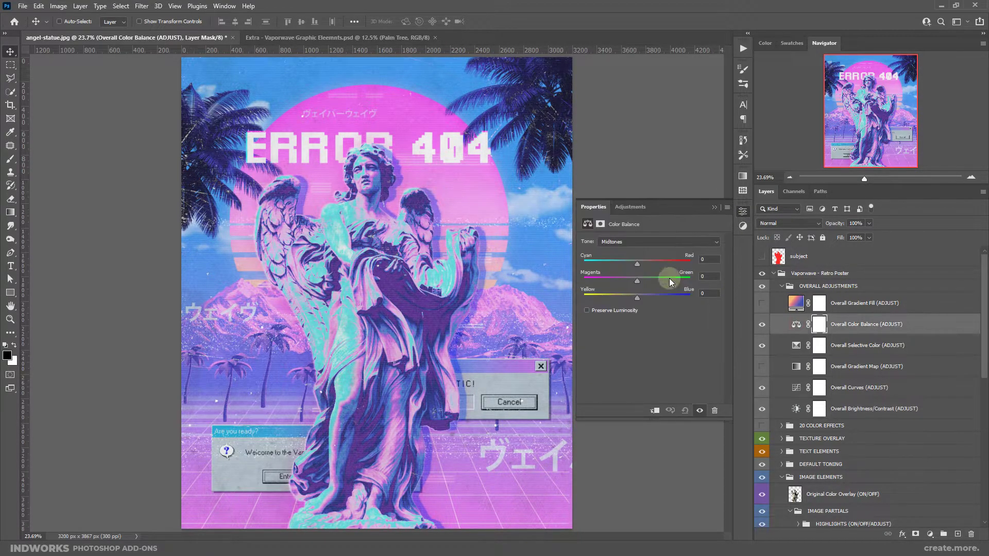
click(639, 242)
click(615, 252)
click(715, 207)
Step: Hide OVERALL ADJUSTMENTS and select the [EXTRA] Glitched Effect action
click(781, 286)
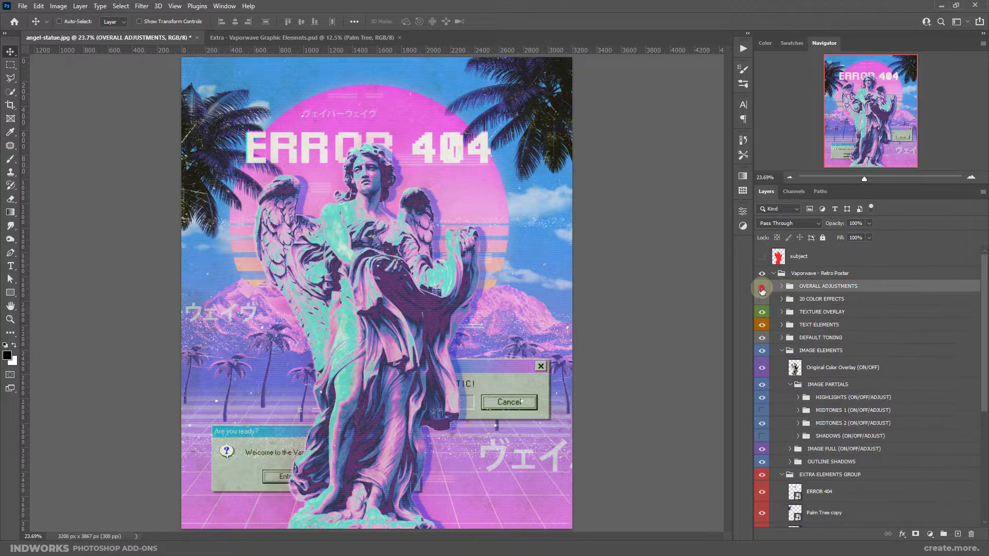
click(762, 286)
click(744, 49)
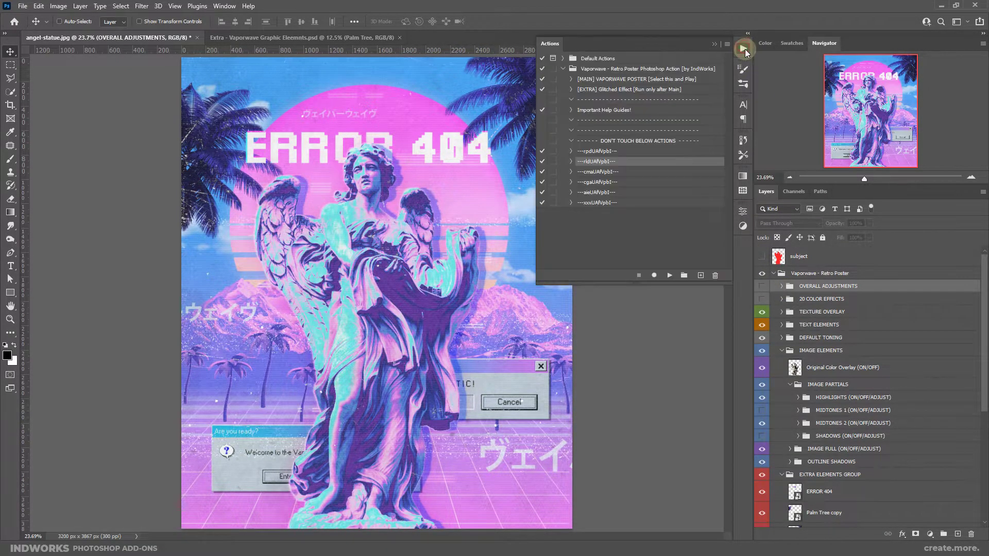
click(625, 91)
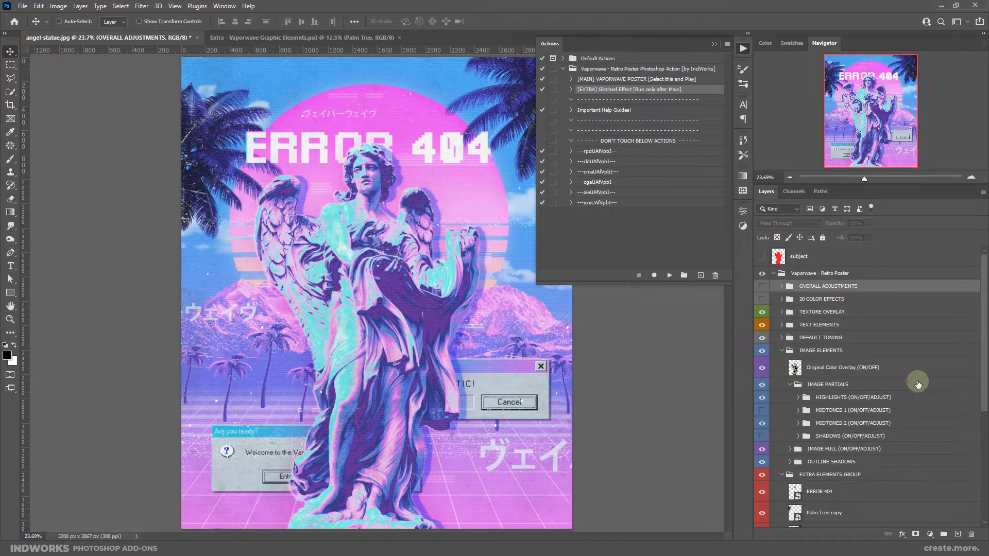
Step: Play the [EXTRA] Glitched Effect action to generate the Vaporwave Art - Glitch document
scroll(918, 383, down, 5)
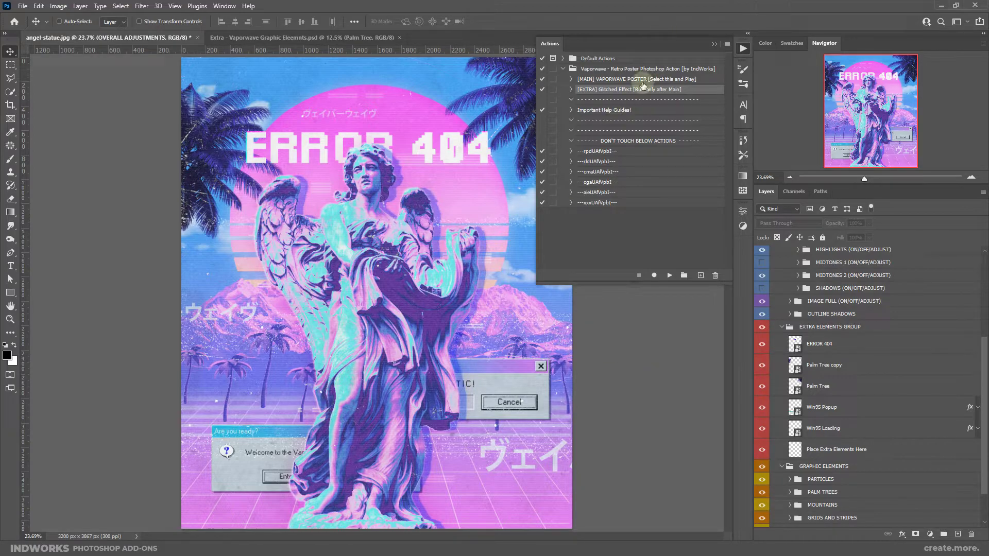
click(670, 276)
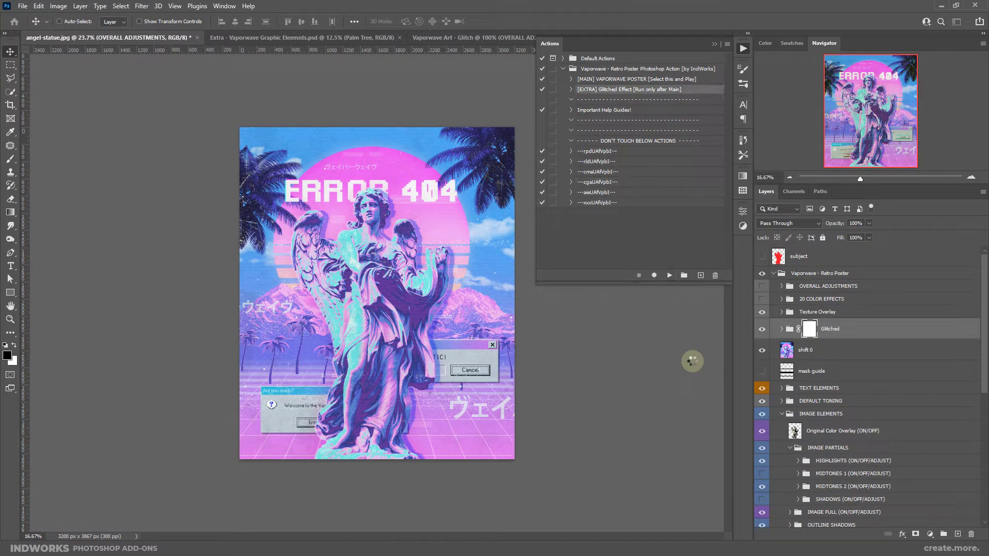
click(716, 44)
Step: Fit the glitched poster to the window and compare TEXTURE OVERLAY and Color Effect 20 on it
click(10, 319)
click(310, 21)
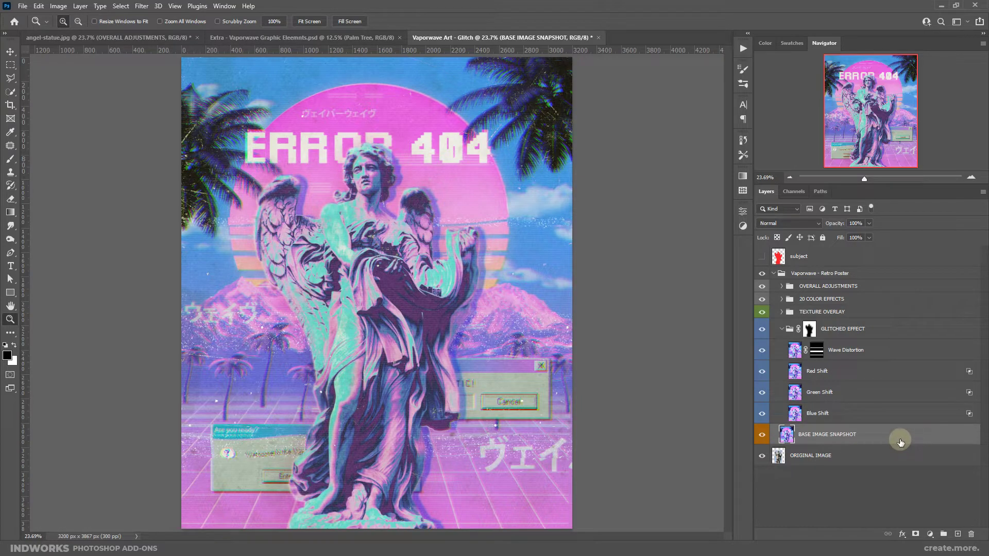
click(837, 312)
click(761, 312)
click(761, 313)
click(782, 300)
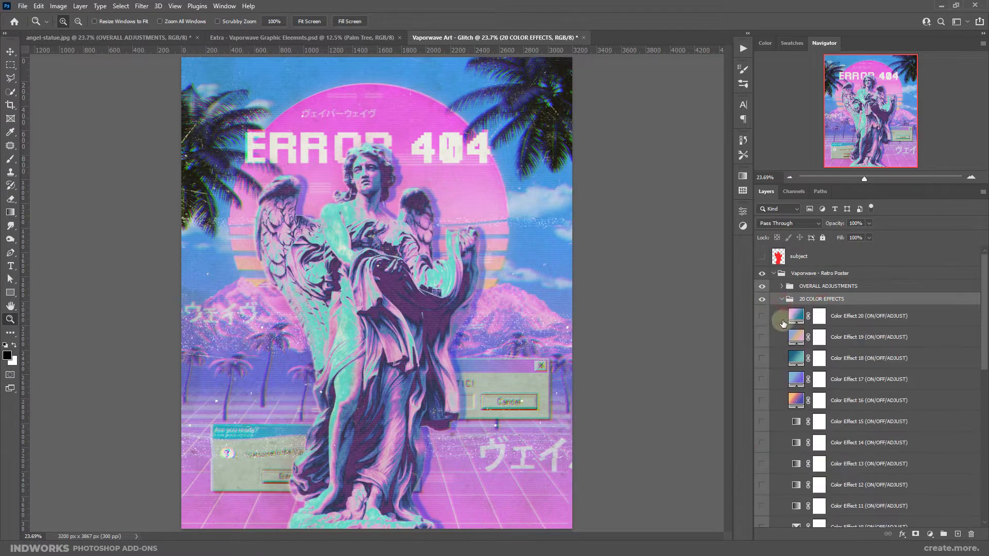
click(763, 317)
click(763, 317)
click(782, 299)
Step: In angel-statue.jpg, delete the Vaporwave - Retro Poster group
click(298, 22)
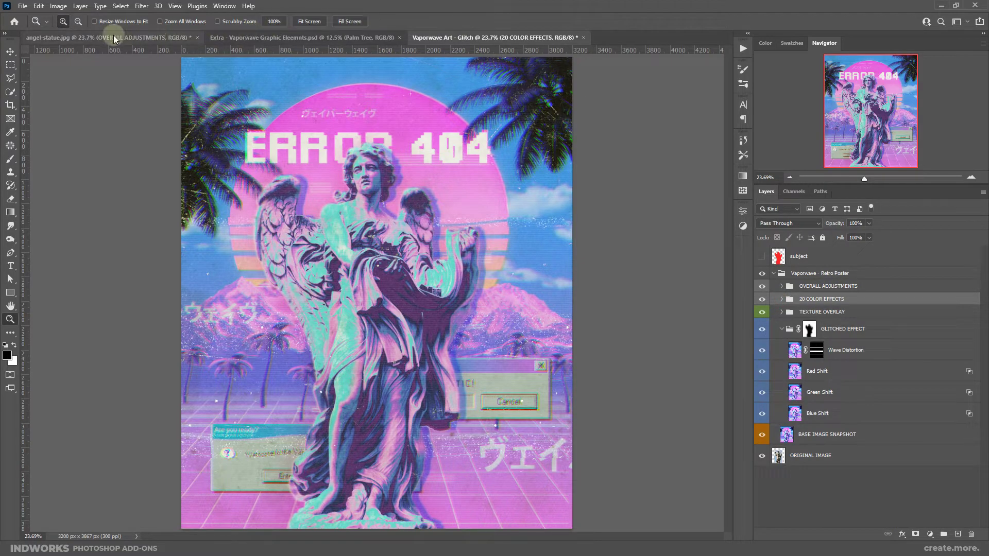
click(133, 37)
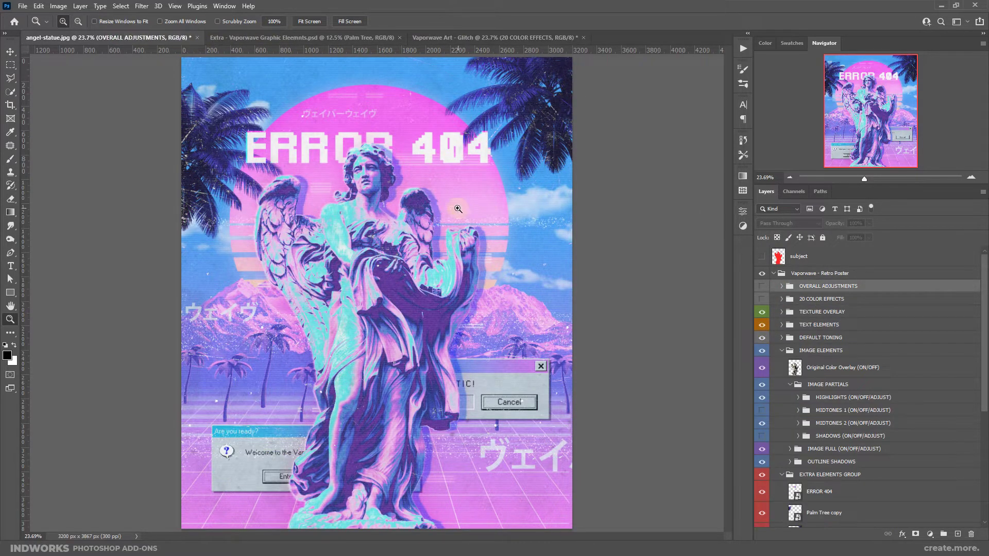
click(642, 19)
click(816, 277)
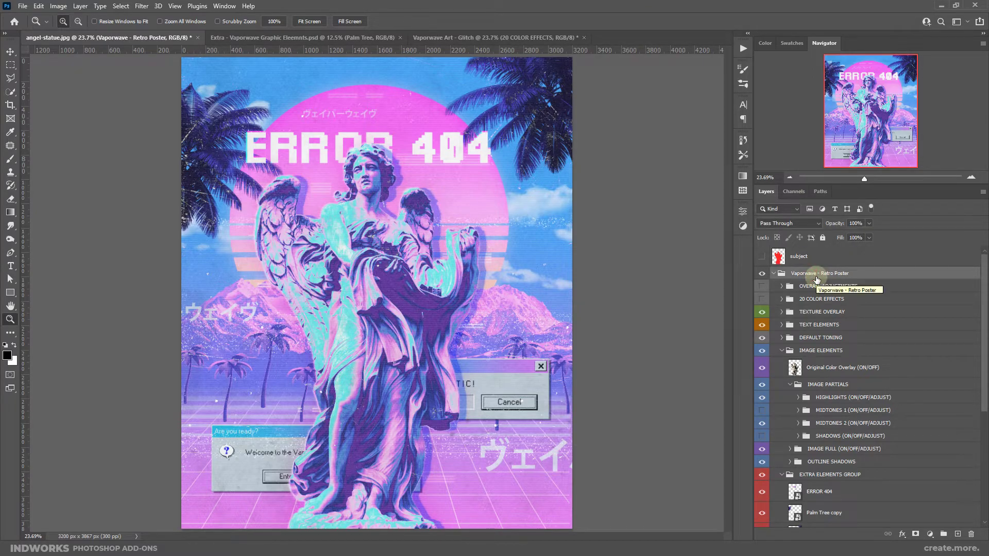
key(Delete)
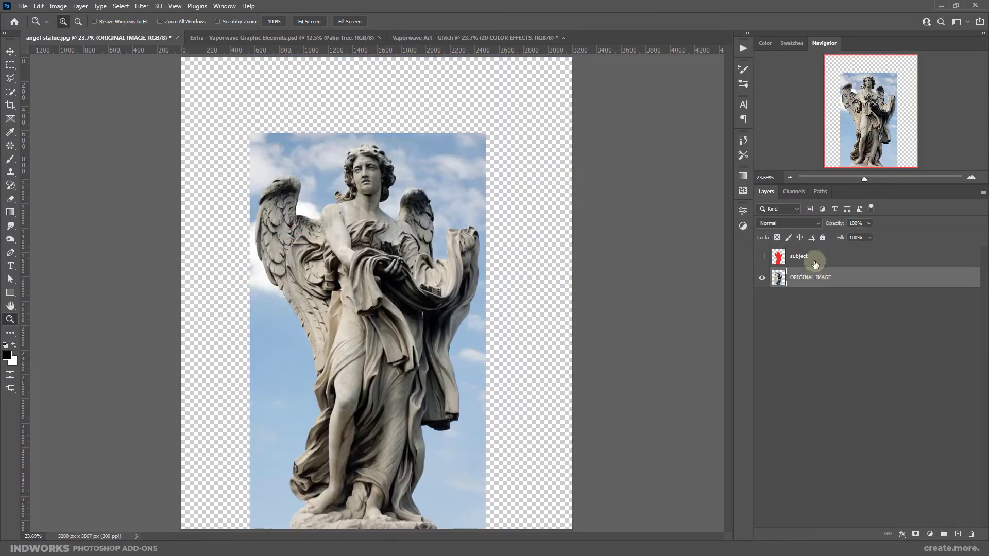
Step: Play the 'Important Help Guides!' action, then open Help.pdf in Adobe Reader at whole-page zoom
click(744, 48)
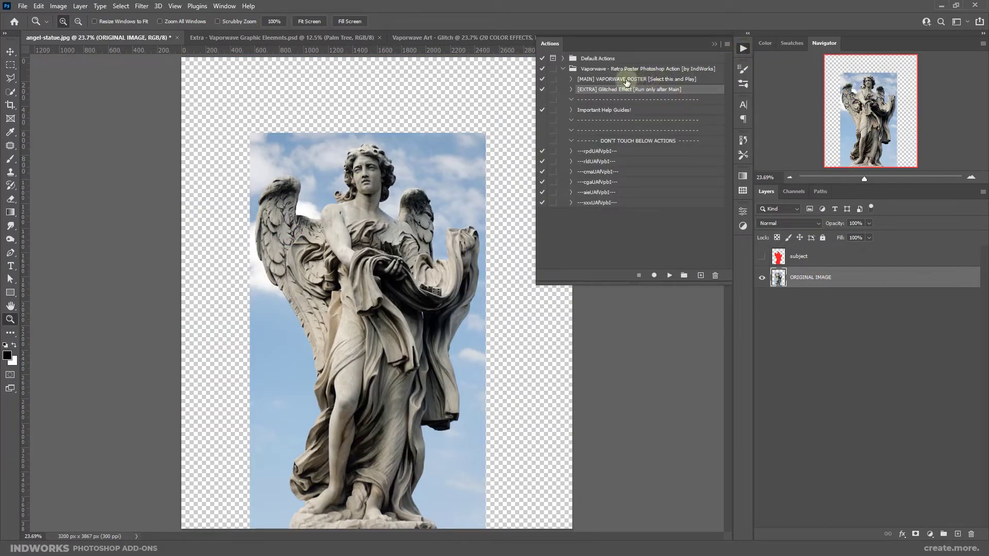
click(596, 112)
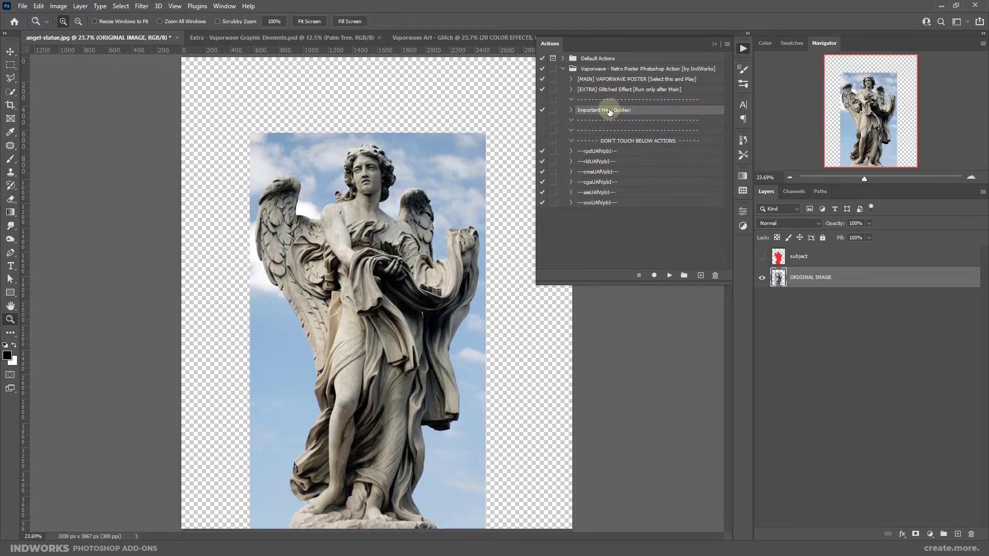
click(670, 276)
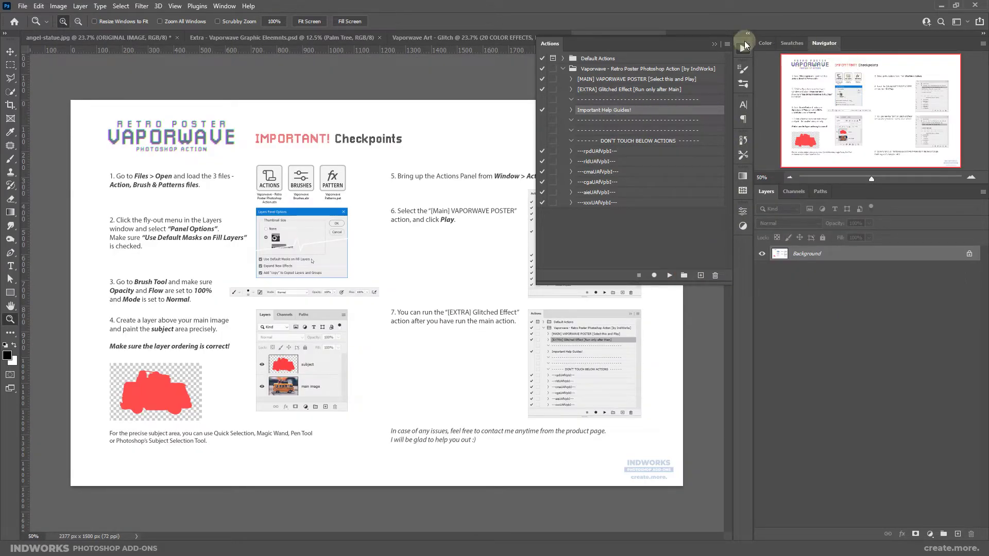
click(714, 44)
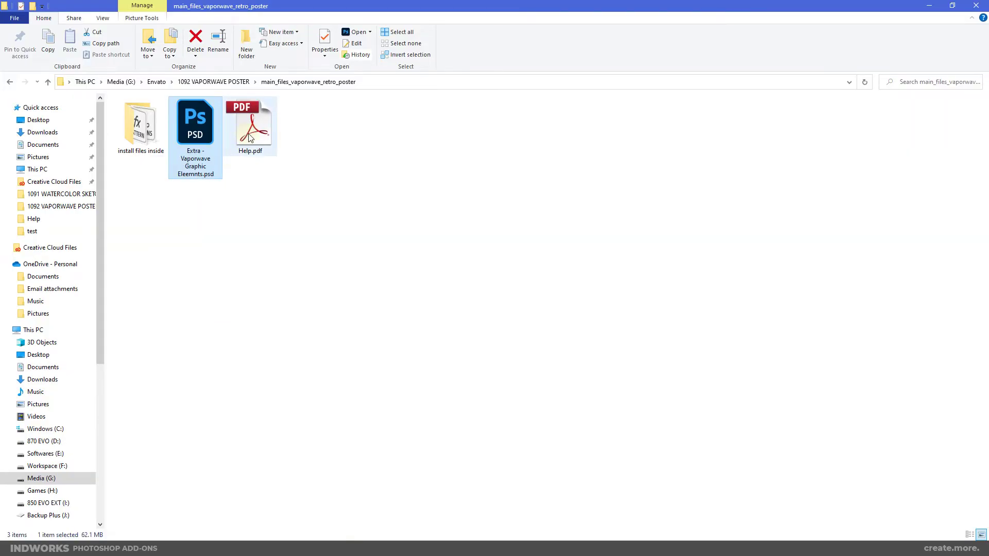
double_click(249, 136)
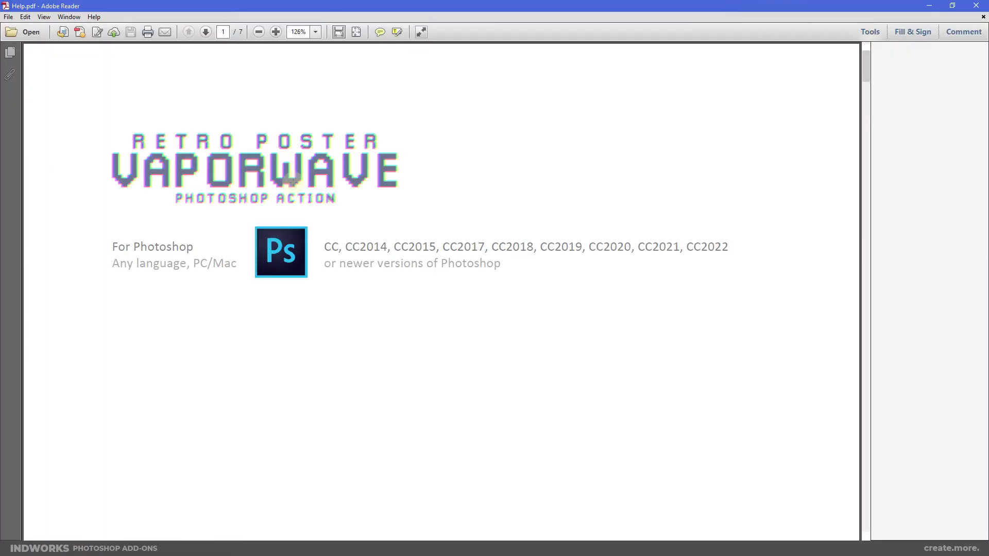
click(259, 32)
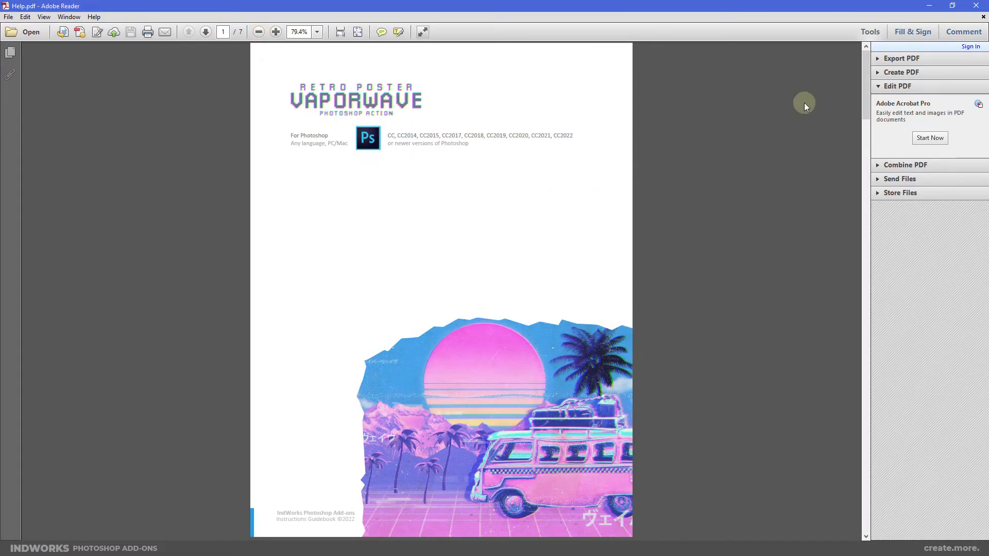